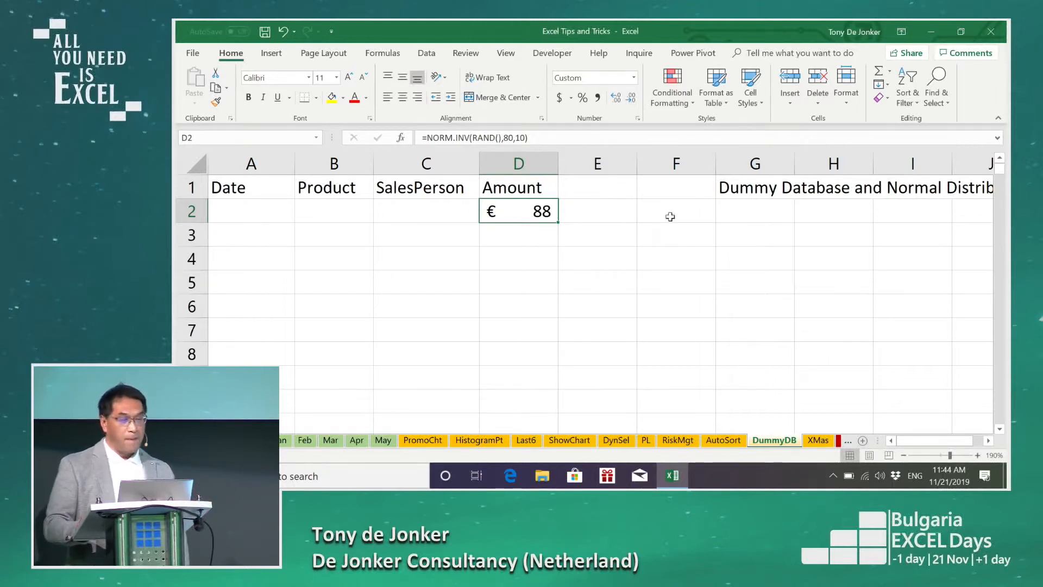
# Step: Start a CHOOSE formula in the first Product cell, B2, with randbetween(1,3) as its index number
pyautogui.click(323, 214)
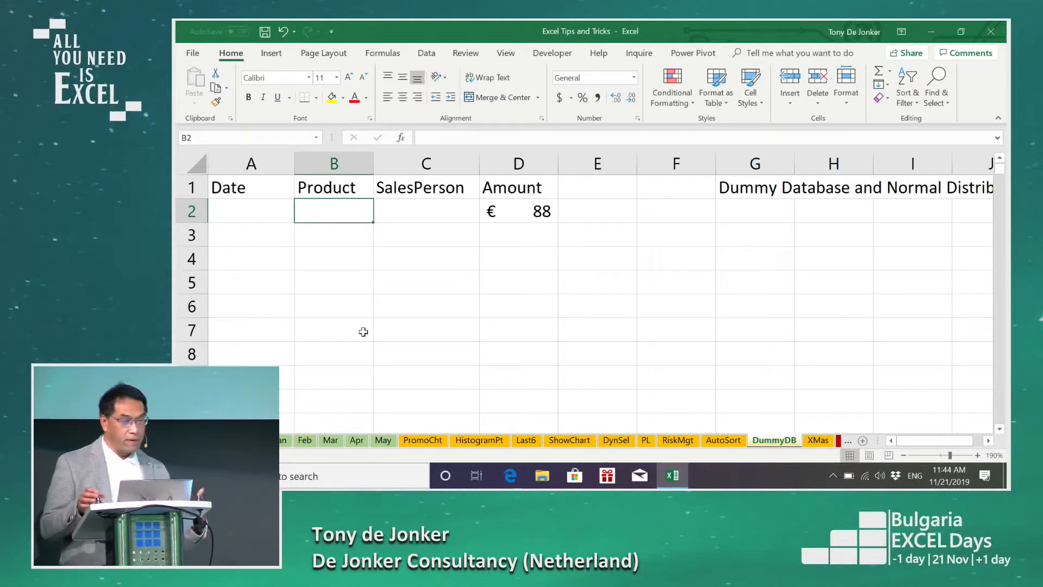
pyautogui.write('=cho')
pyautogui.press('Tab')
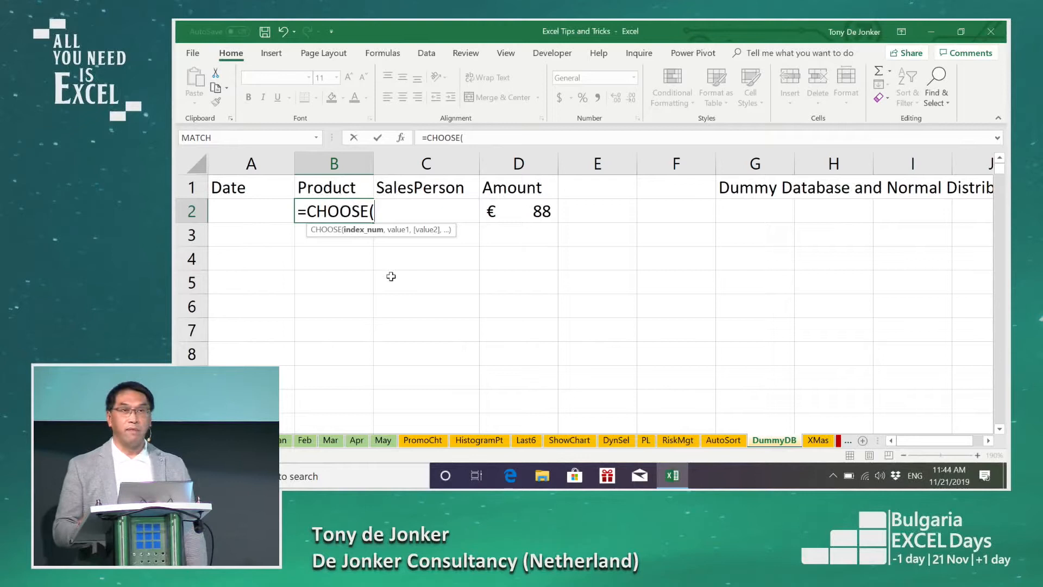
pyautogui.click(401, 139)
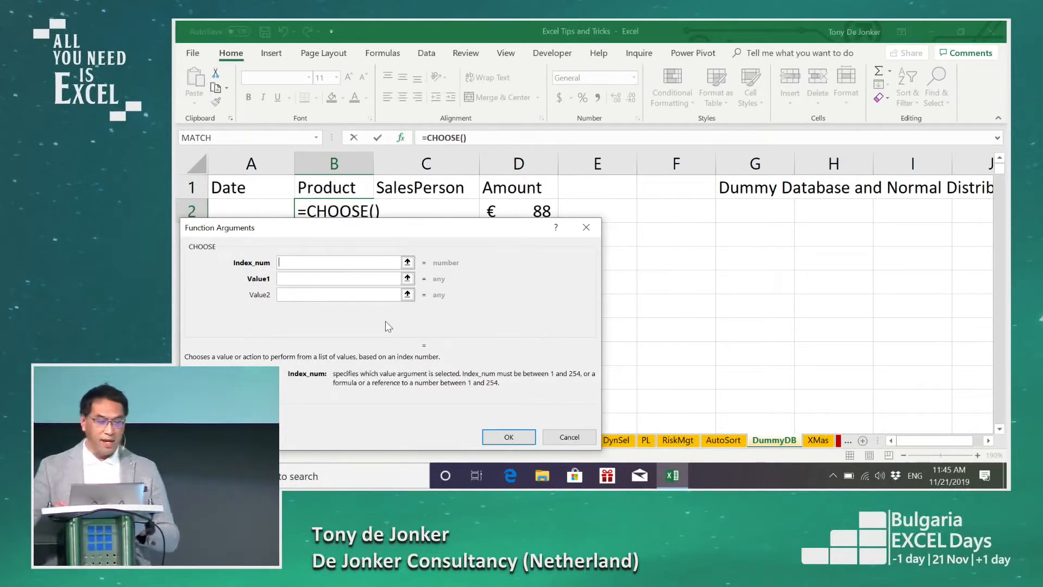
pyautogui.write('rand')
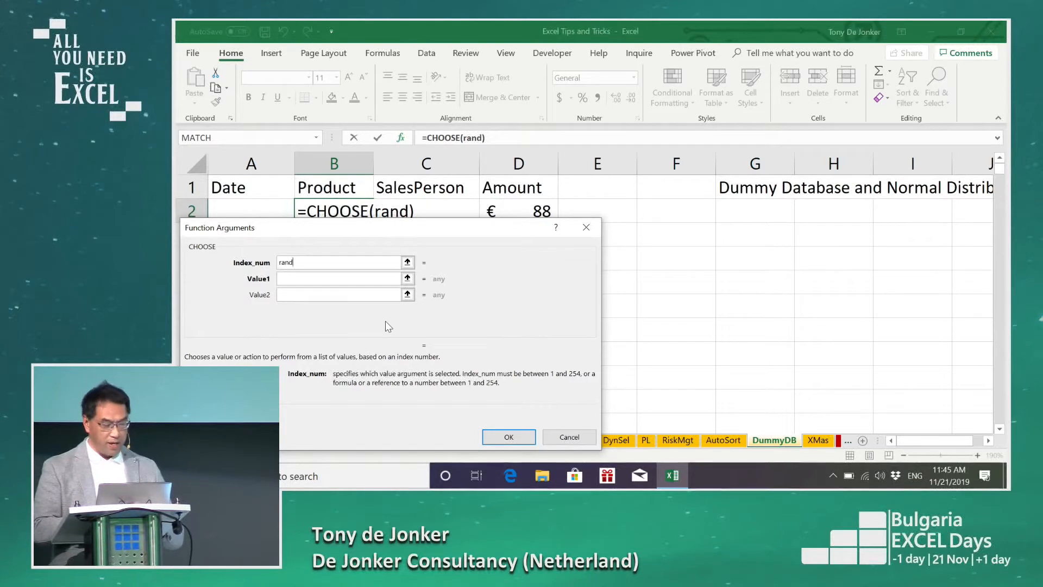
pyautogui.write('betwee')
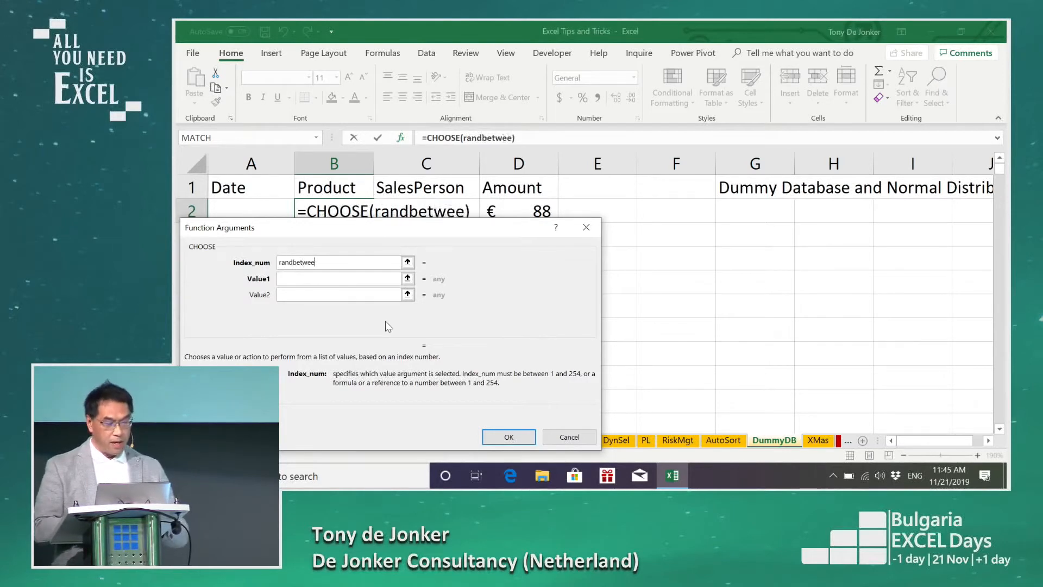
pyautogui.write('n(1,3')
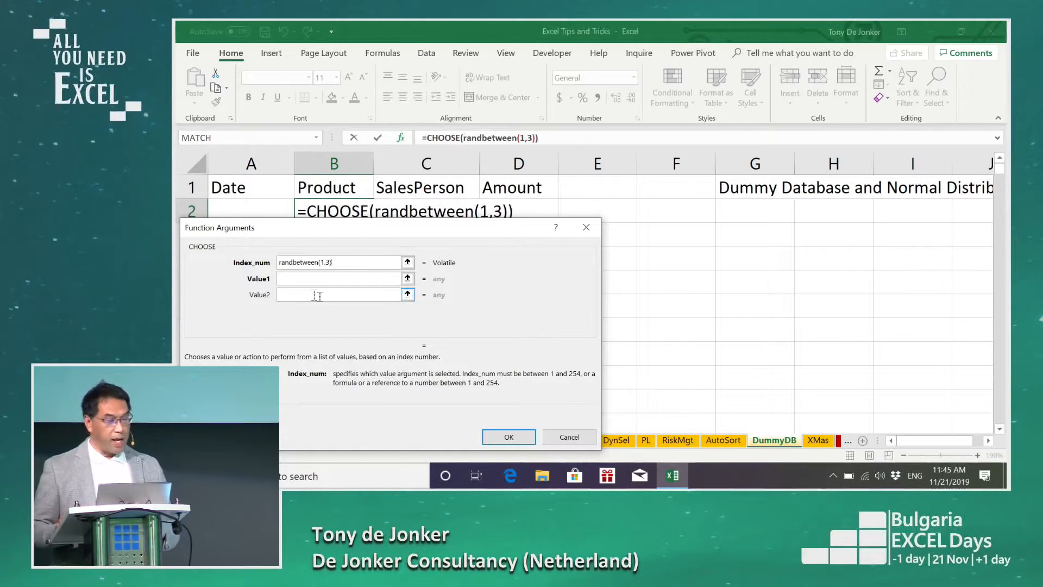
# Step: Give the Product formula the three choices audio, video and computer, and accept it
pyautogui.click(294, 279)
pyautogui.write('audio')
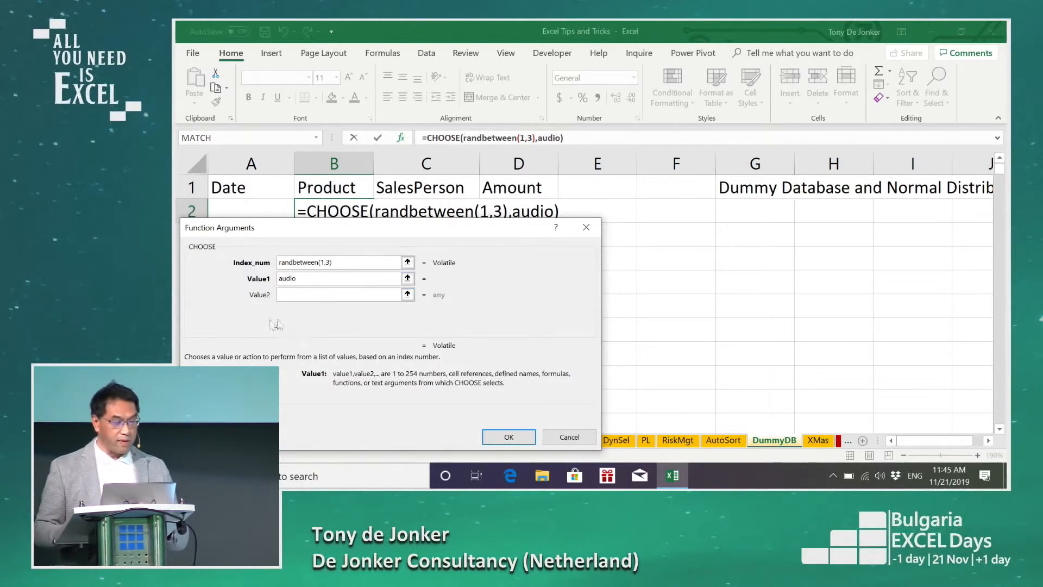
pyautogui.click(305, 295)
pyautogui.write('video')
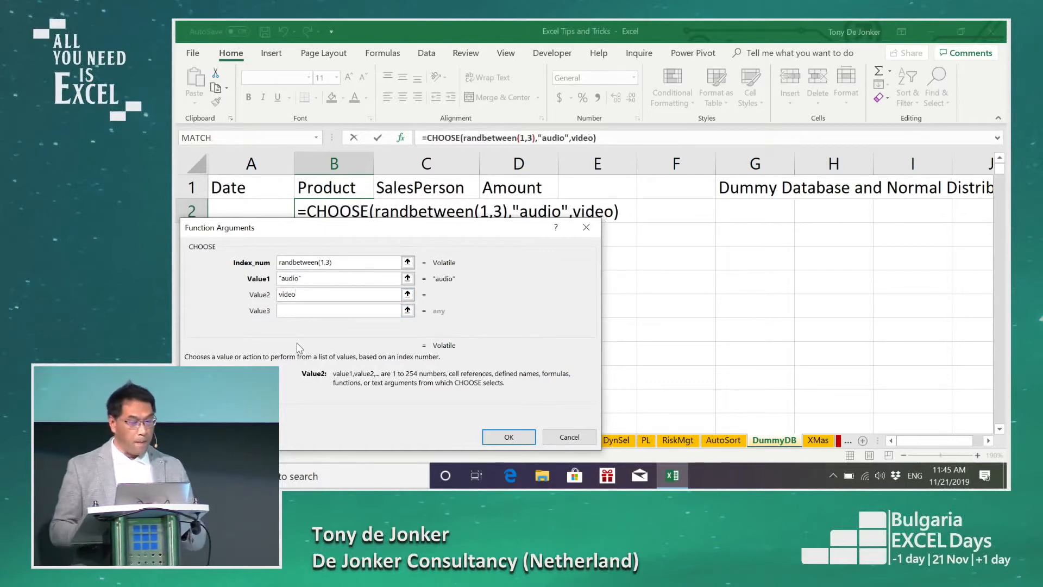
pyautogui.click(294, 310)
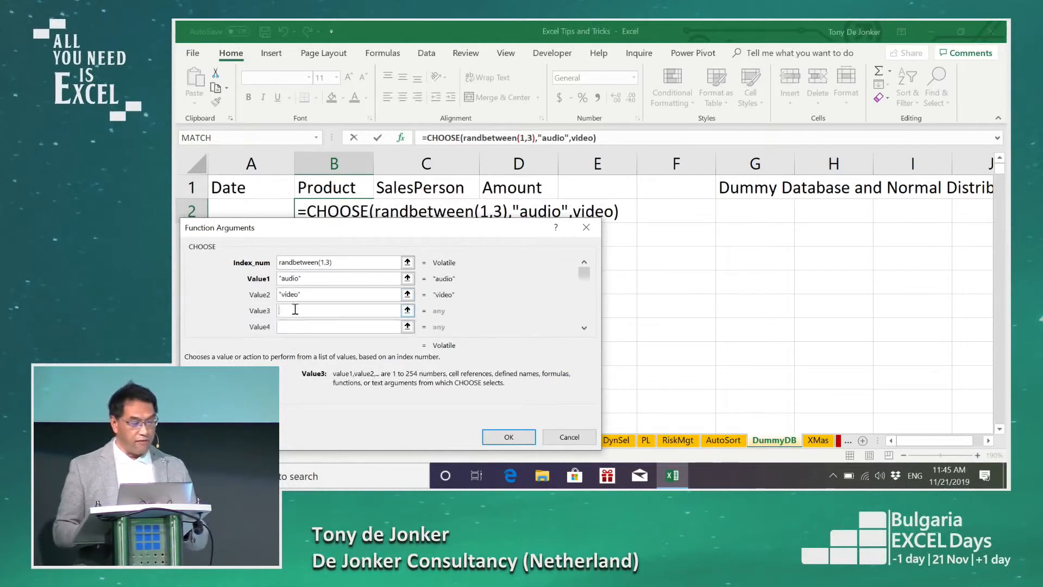
pyautogui.write('computer')
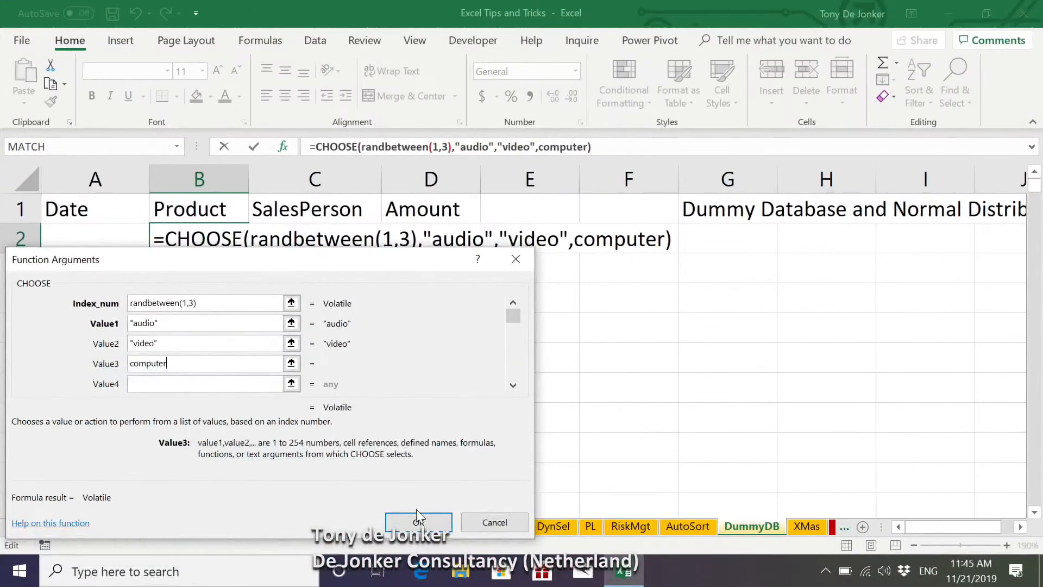
pyautogui.click(433, 506)
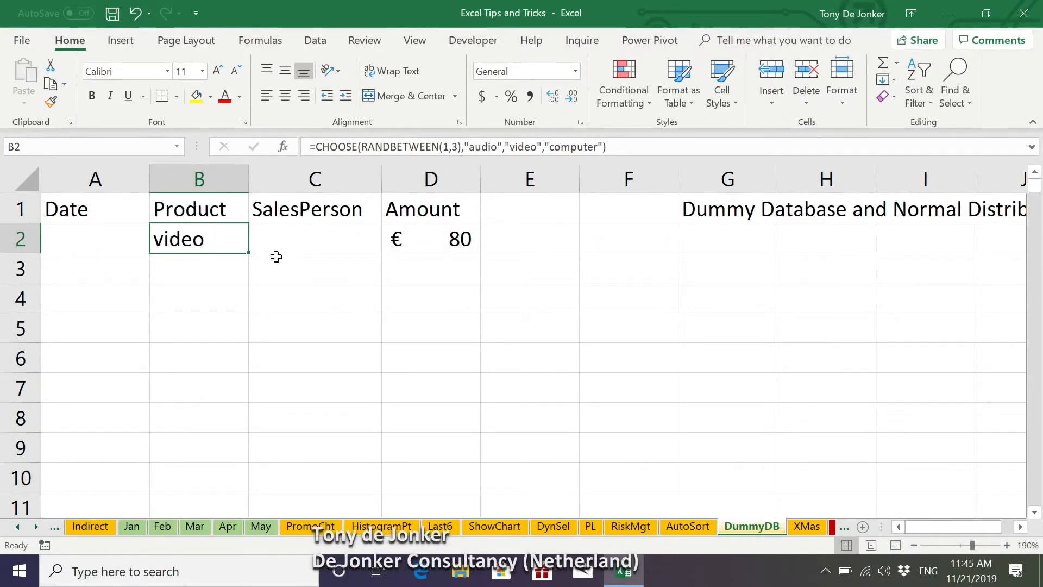
# Step: Copy the Product formula into C2 under SalesPerson and change the copy's index number to RANDBETWEEN(1,4)
pyautogui.moveTo(248, 256); pyautogui.dragTo(347, 256)
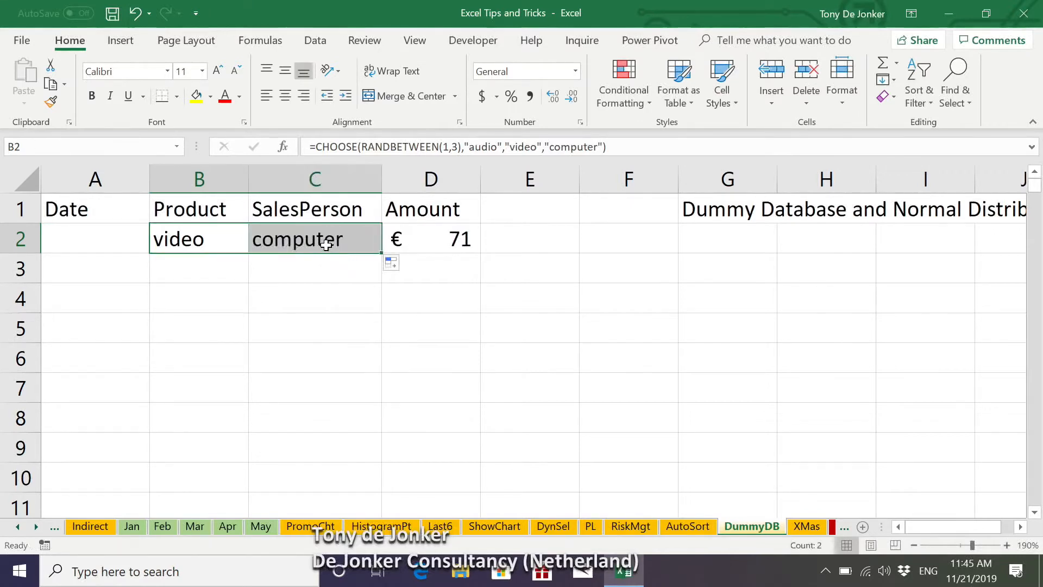
pyautogui.click(326, 244)
pyautogui.click(283, 147)
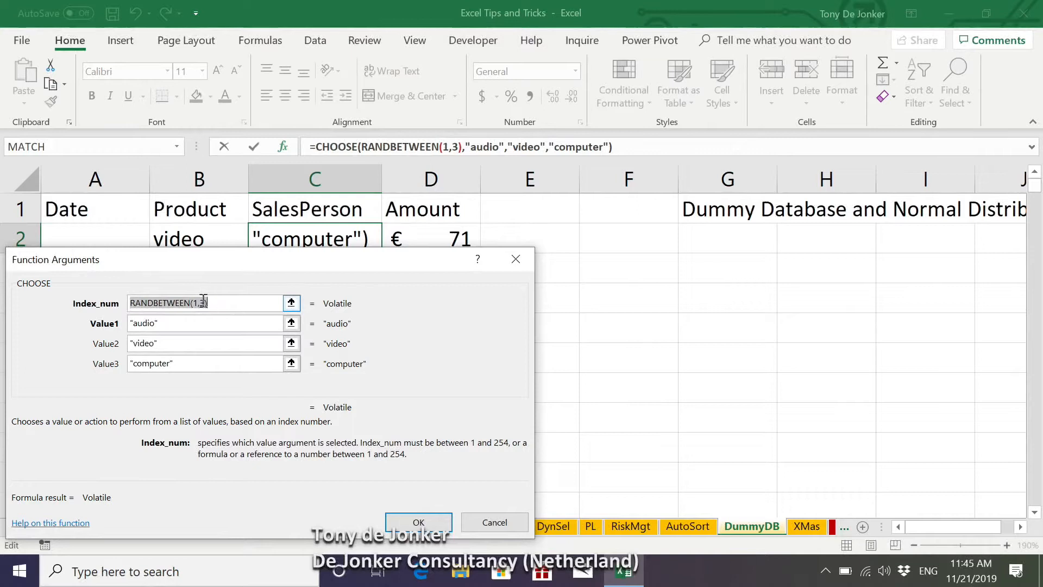
pyautogui.click(210, 302)
pyautogui.press('BackSpace')
pyautogui.write('4')
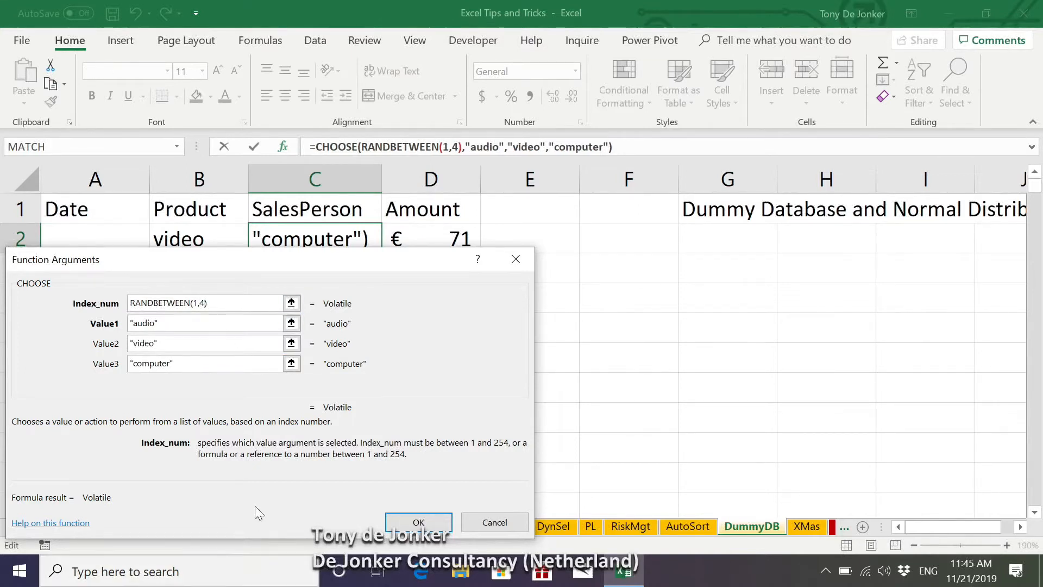
pyautogui.moveTo(278, 425); pyautogui.dragTo(297, 426)
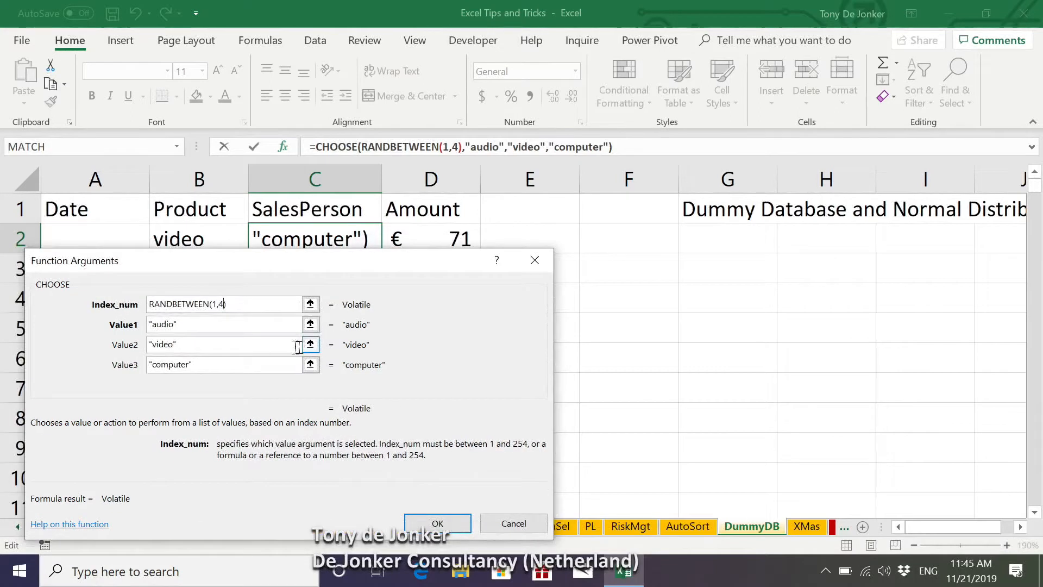
# Step: Replace the first two choices in the SalesPerson formula with salespeople's first names
pyautogui.click(197, 326)
pyautogui.moveTo(197, 328); pyautogui.dragTo(76, 325)
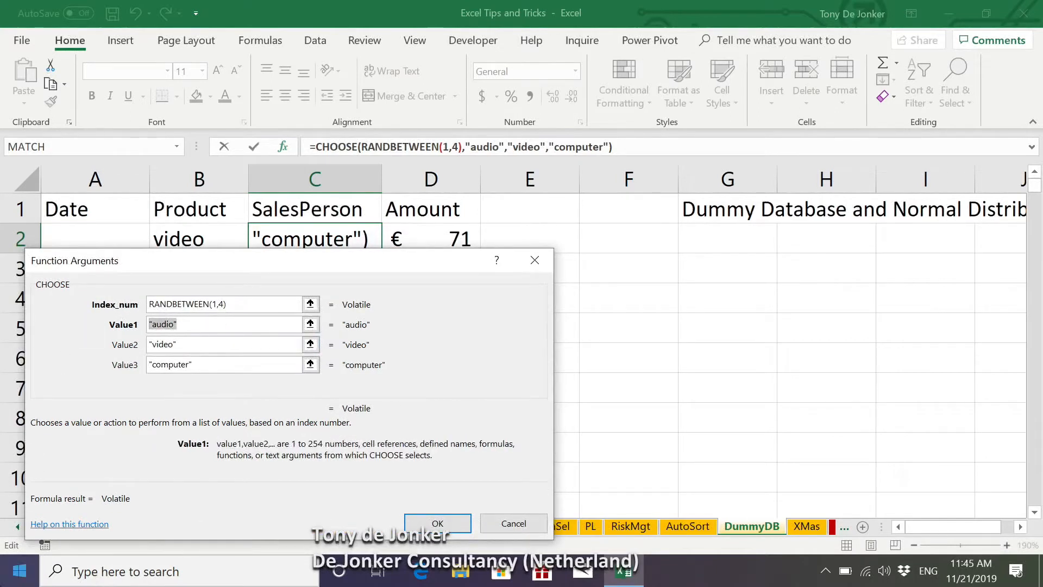
pyautogui.write('Ken')
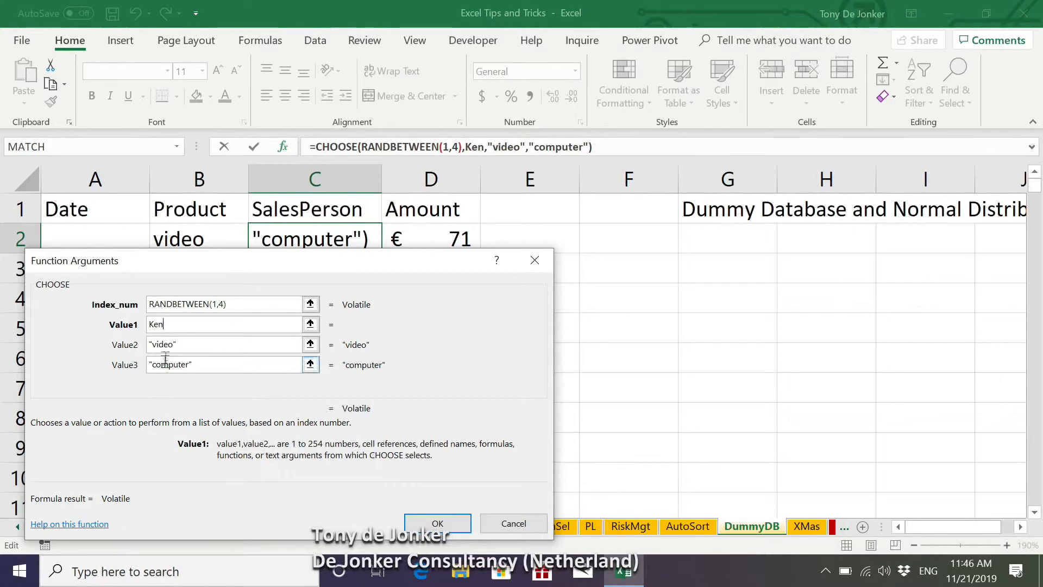
pyautogui.moveTo(184, 345); pyautogui.dragTo(122, 348)
pyautogui.write('Tony')
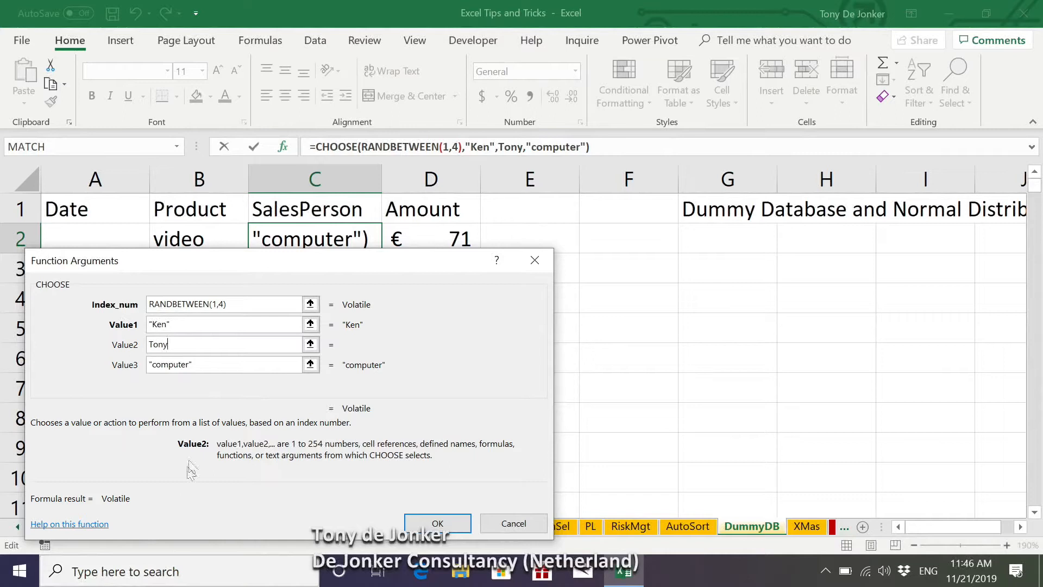
# Step: Replace the third choice with another salesperson's first name, add a fourth name, and accept the SalesPerson formula
pyautogui.click(226, 364)
pyautogui.write('K')
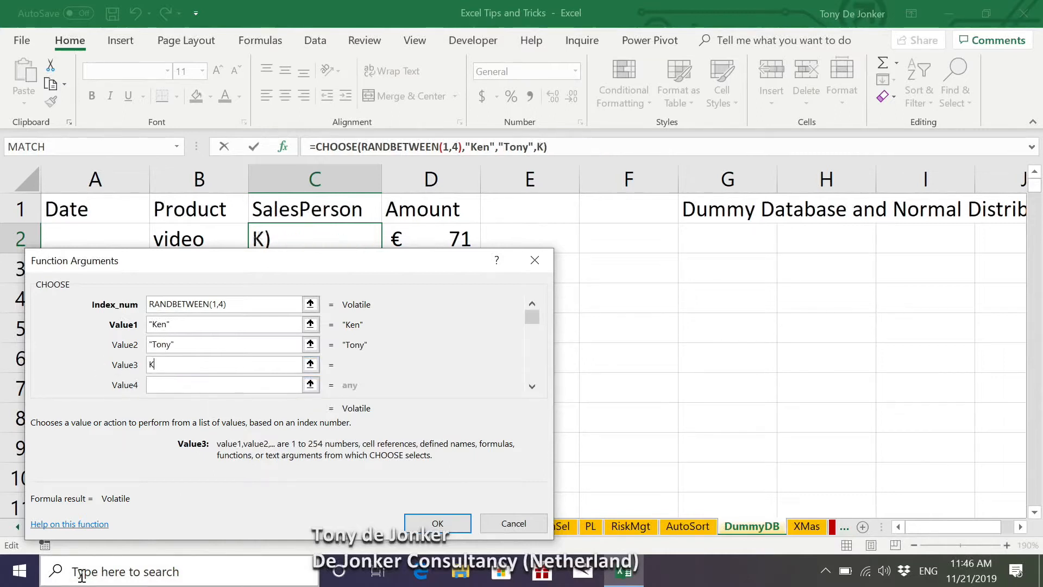
pyautogui.press('BackSpace')
pyautogui.write('Le')
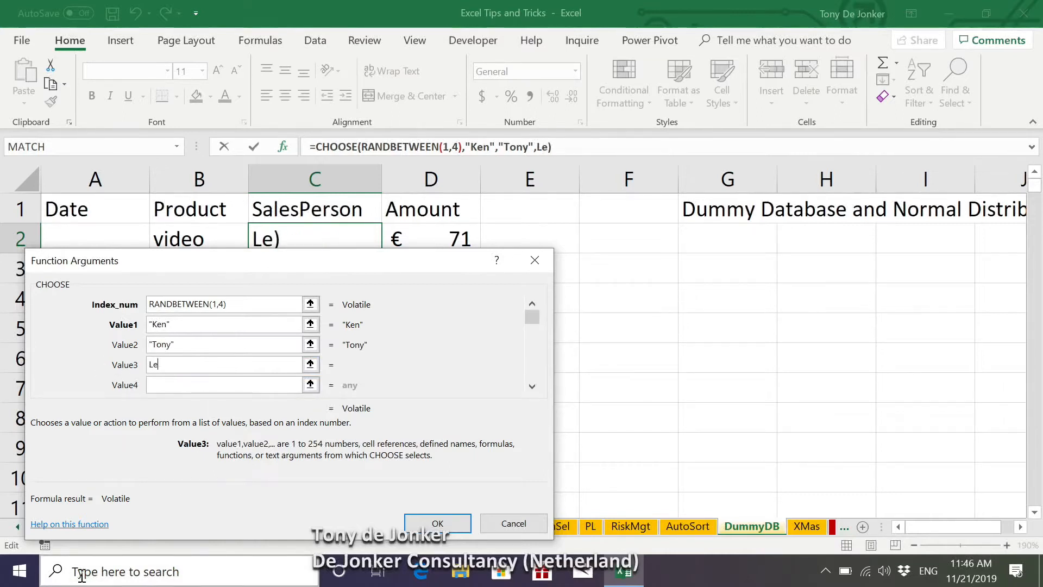
pyautogui.write('ila')
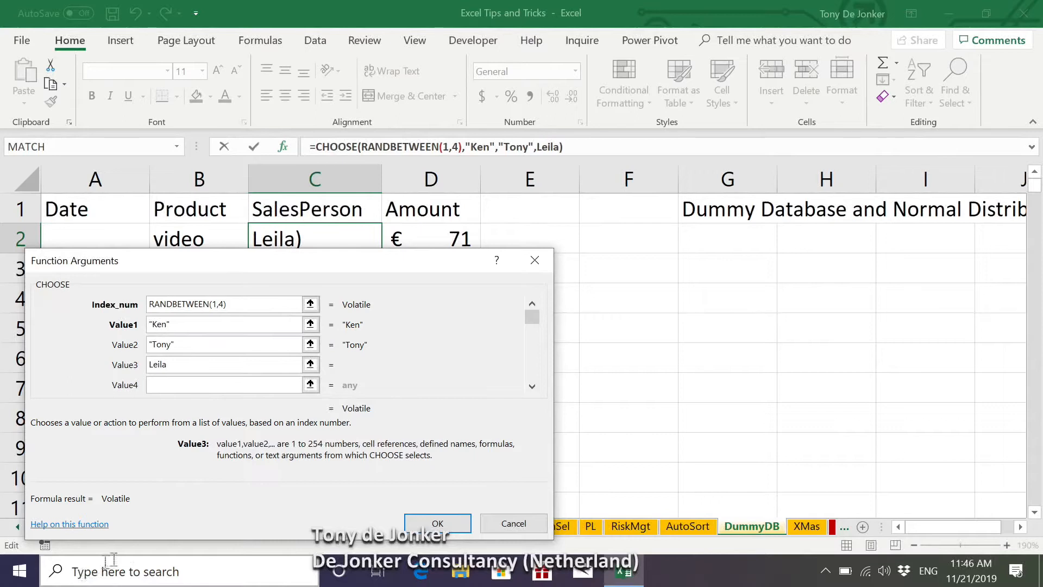
pyautogui.click(175, 388)
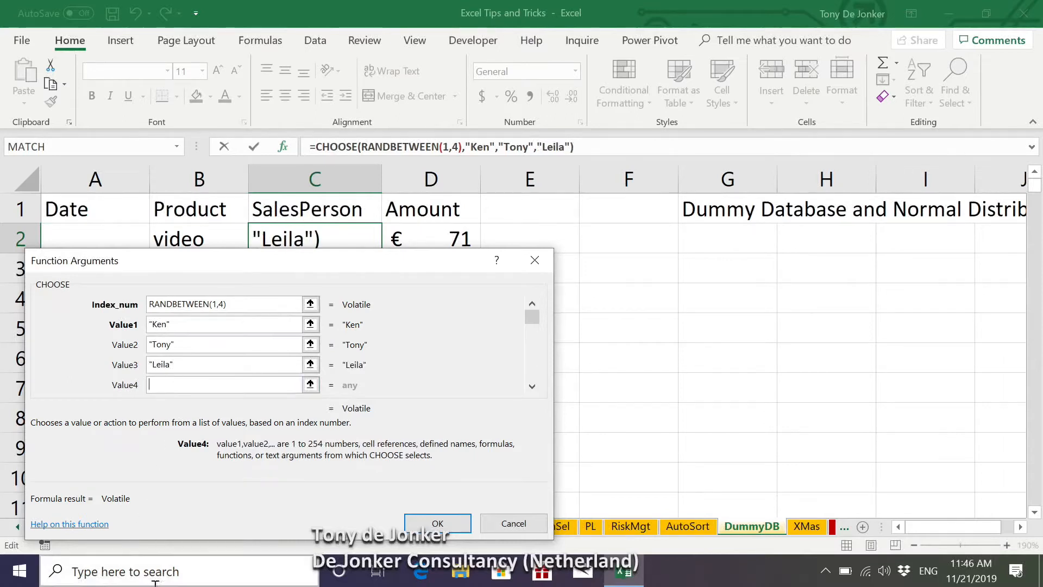
pyautogui.write('Joel')
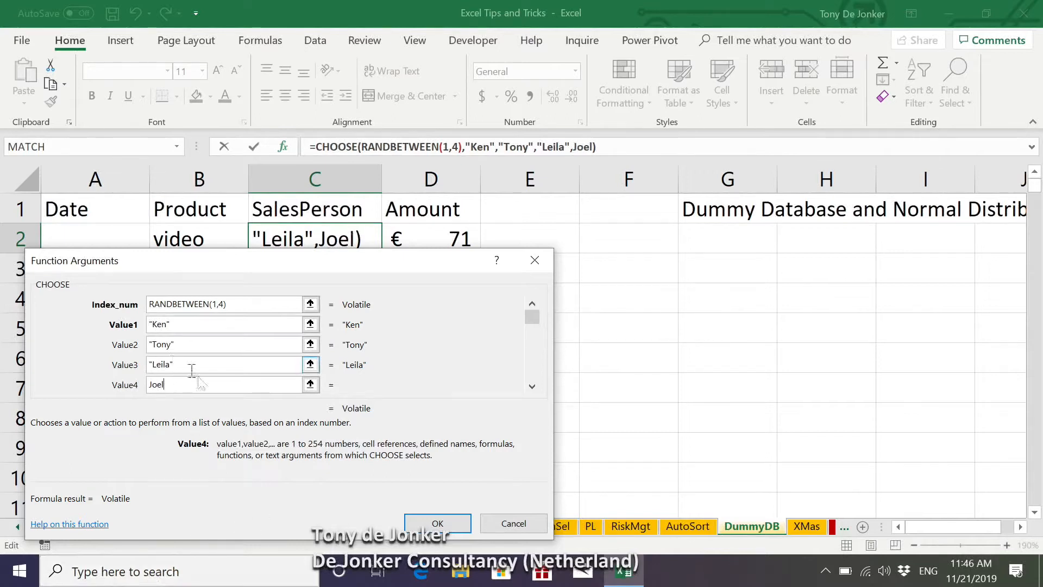
pyautogui.click(460, 523)
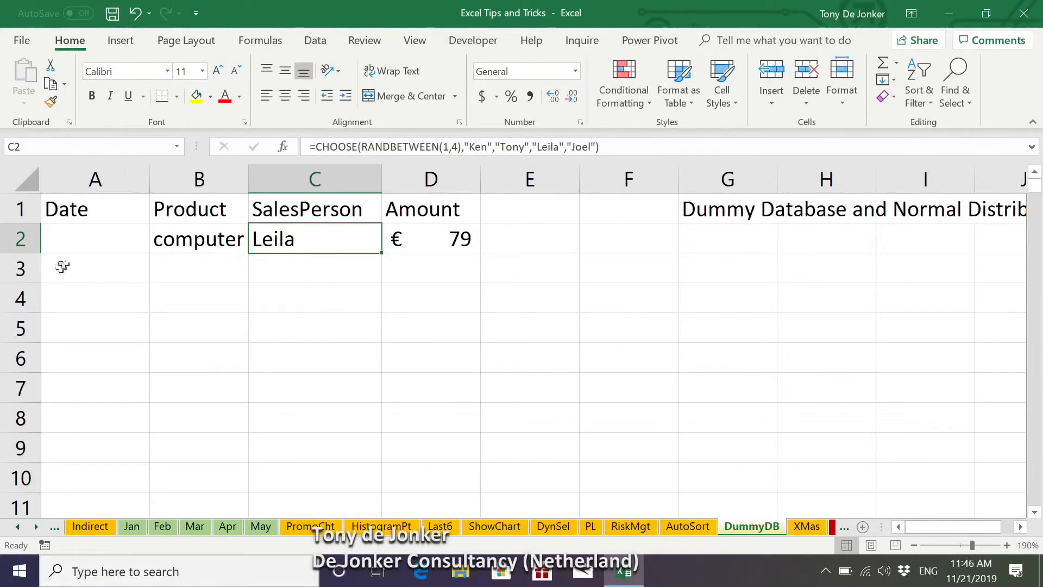
# Step: Start a RANDBETWEEN formula in the first Date cell, A2, and open its function arguments
pyautogui.click(104, 247)
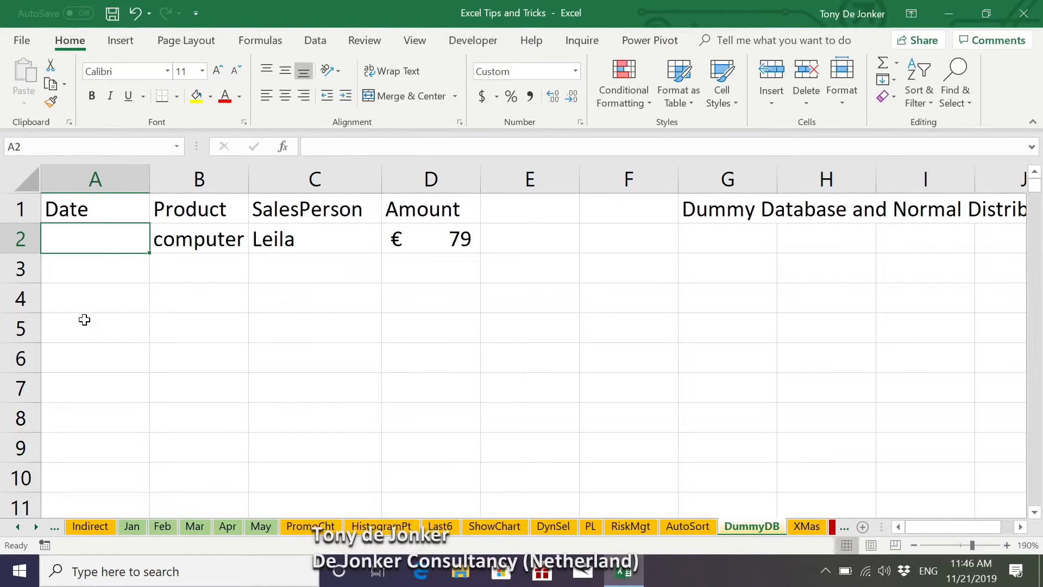
pyautogui.write('=r')
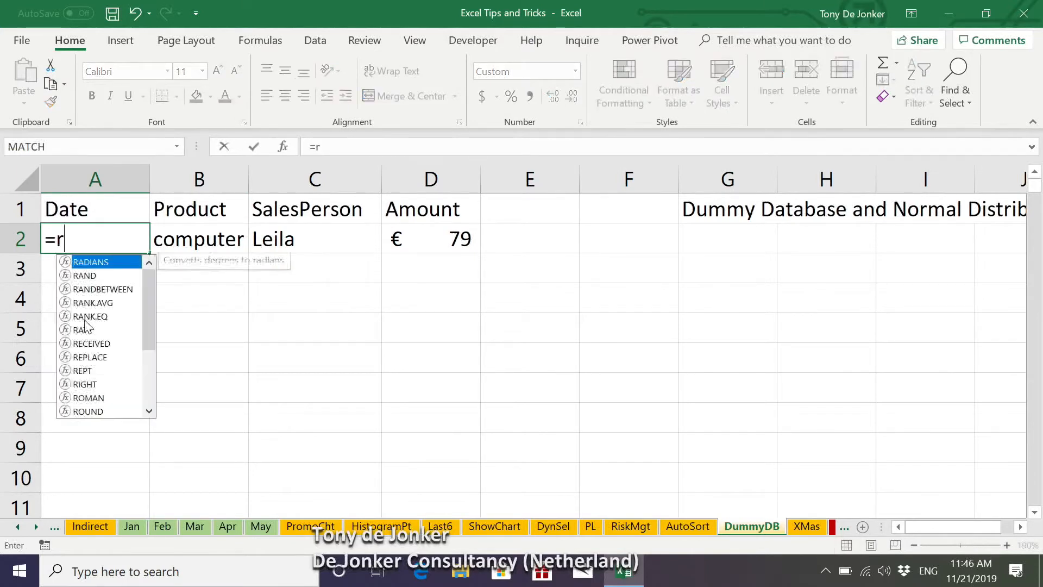
pyautogui.write('an')
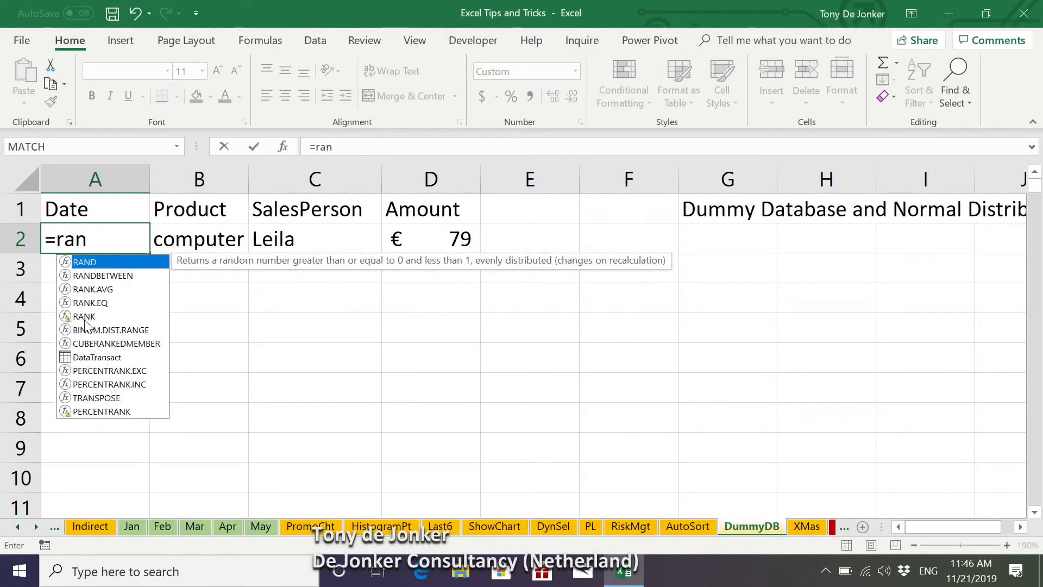
pyautogui.press('Down')
pyautogui.press('Tab')
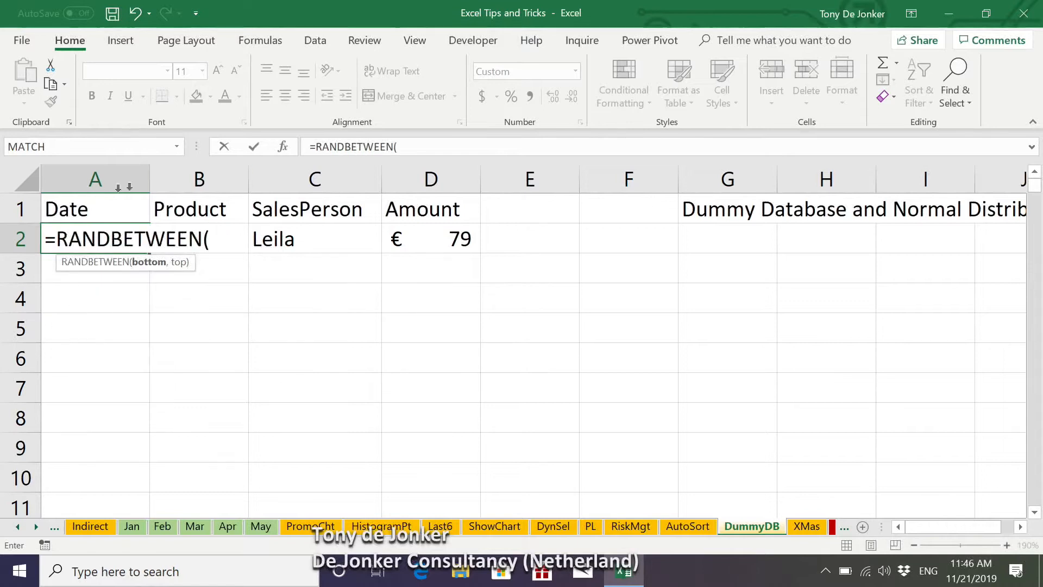
pyautogui.click(282, 146)
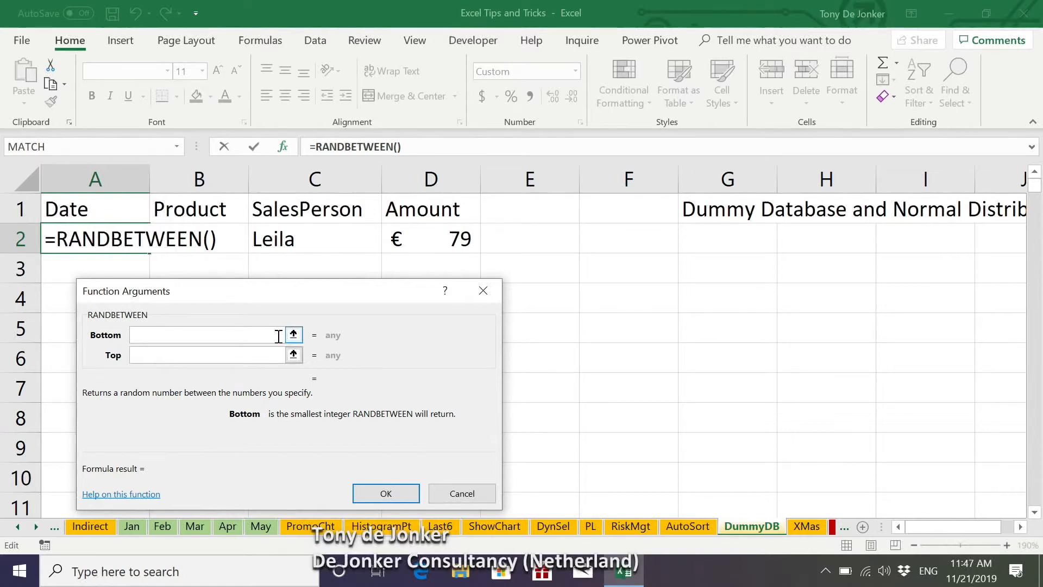
# Step: Try 1/1/2018 as the Bottom argument of the RANDBETWEEN formula and clear the entry
pyautogui.write('1/')
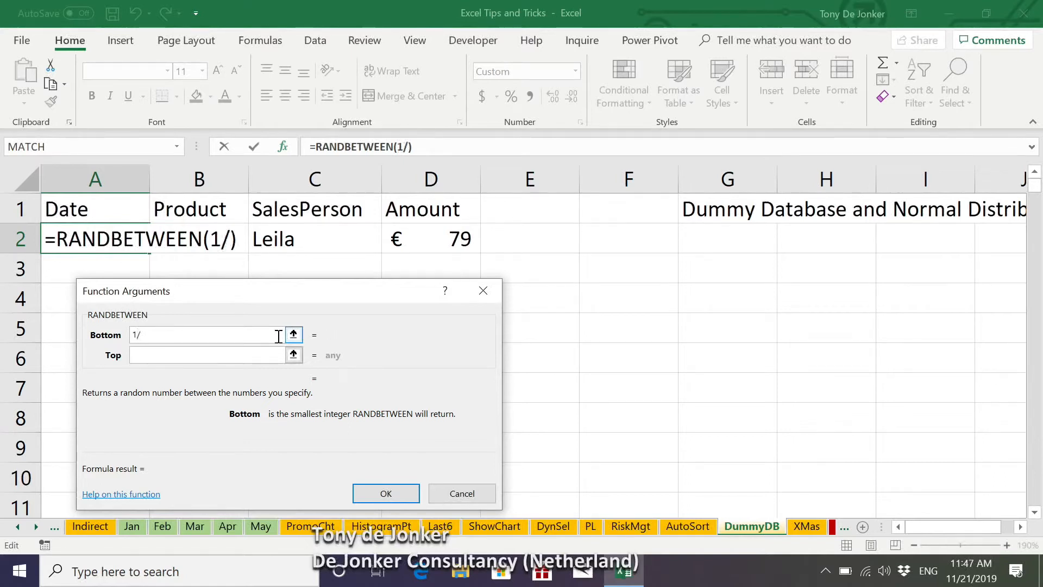
pyautogui.write('1/2018')
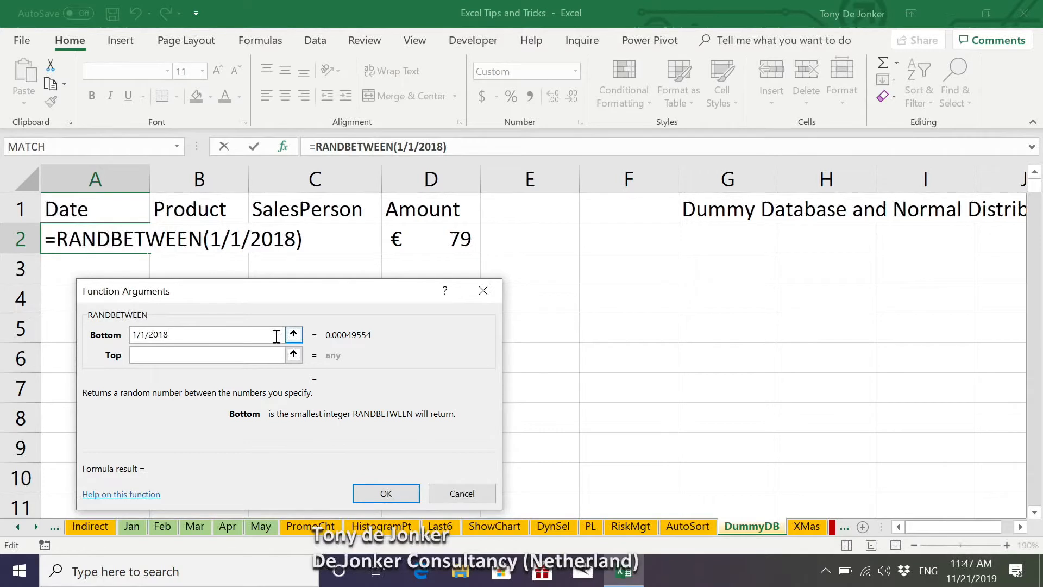
pyautogui.press('BackSpace')
pyautogui.press('BackSpace')
pyautogui.press('BackSpace')
pyautogui.press('BackSpace')
pyautogui.press('BackSpace')
pyautogui.press('BackSpace')
pyautogui.press('BackSpace')
pyautogui.press('BackSpace')
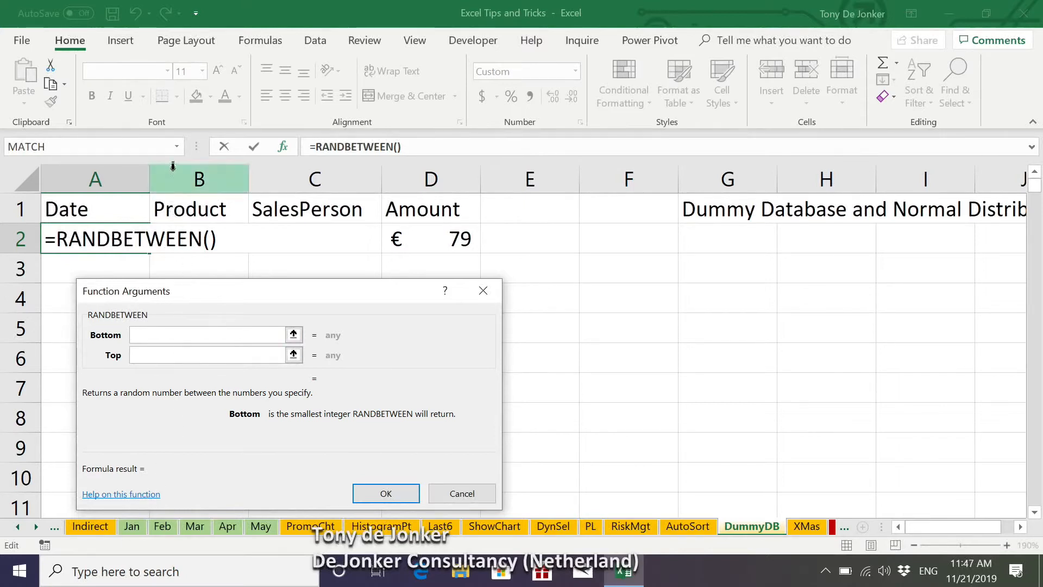
# Step: Nest a DATE function in the Bottom argument of the RANDBETWEEN formula, searching the function list for "date"
pyautogui.click(176, 147)
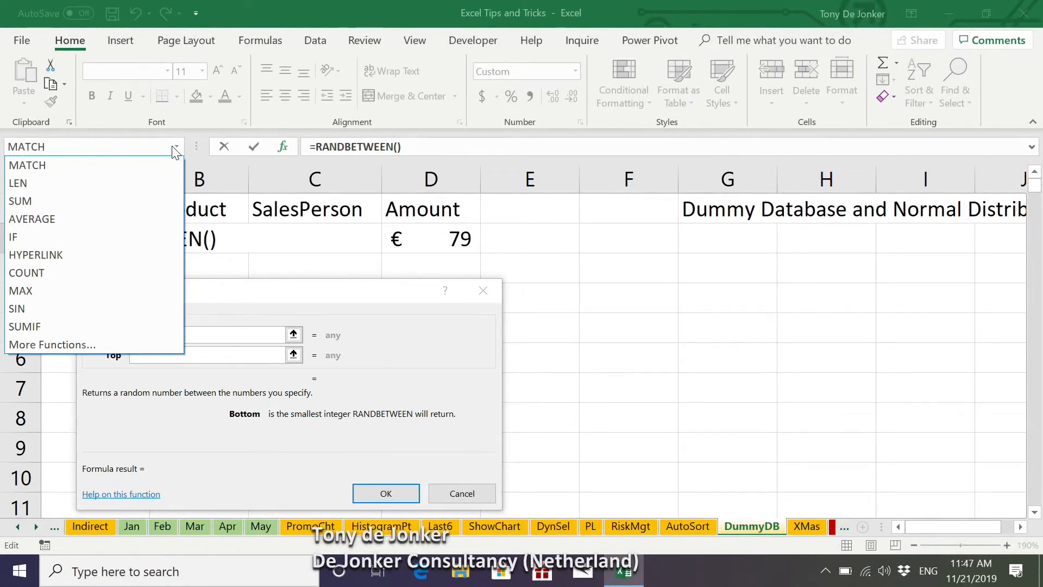
pyautogui.click(56, 350)
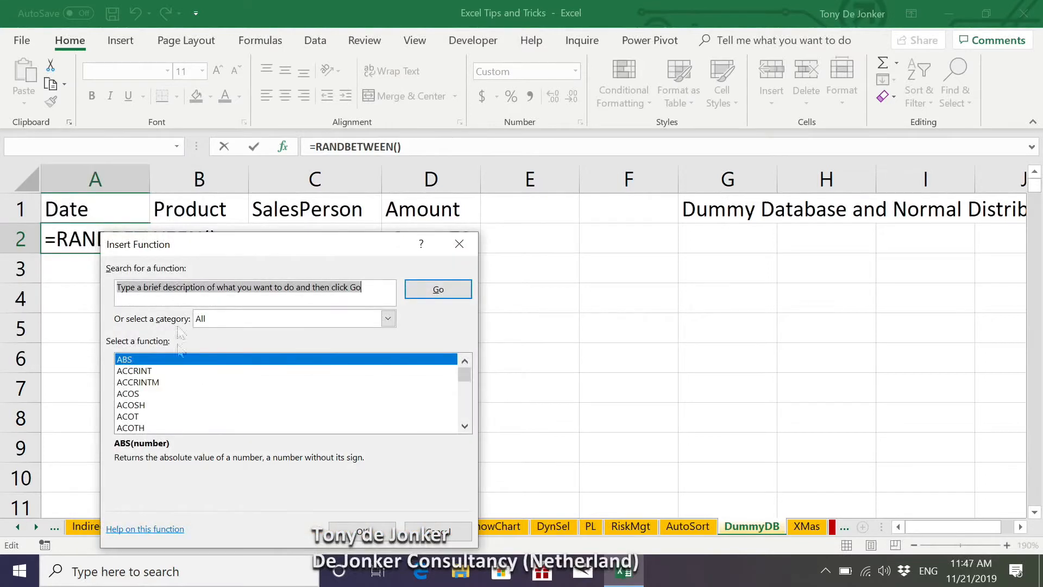
pyautogui.write('date')
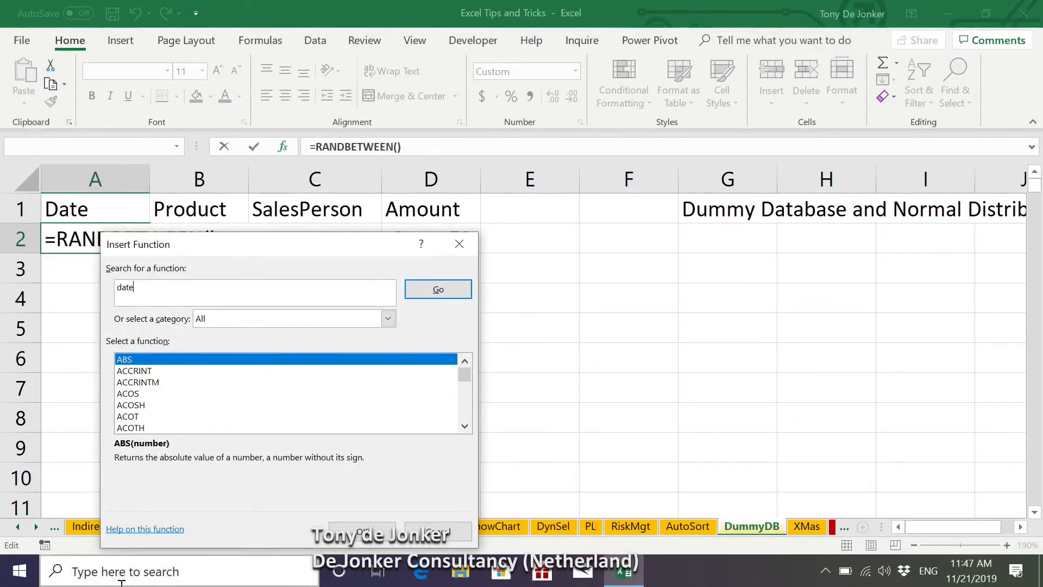
pyautogui.click(443, 290)
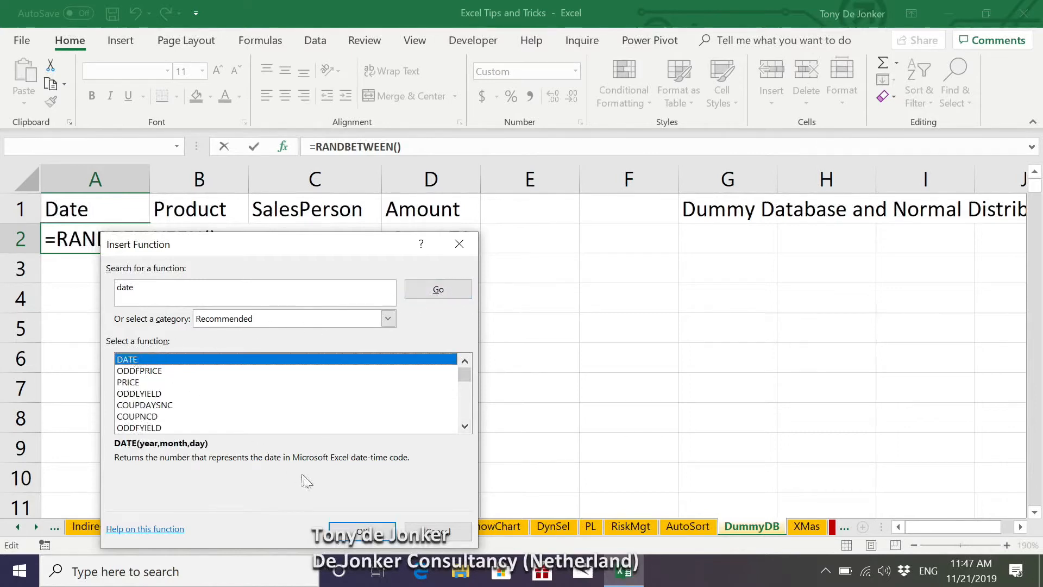
pyautogui.click(361, 530)
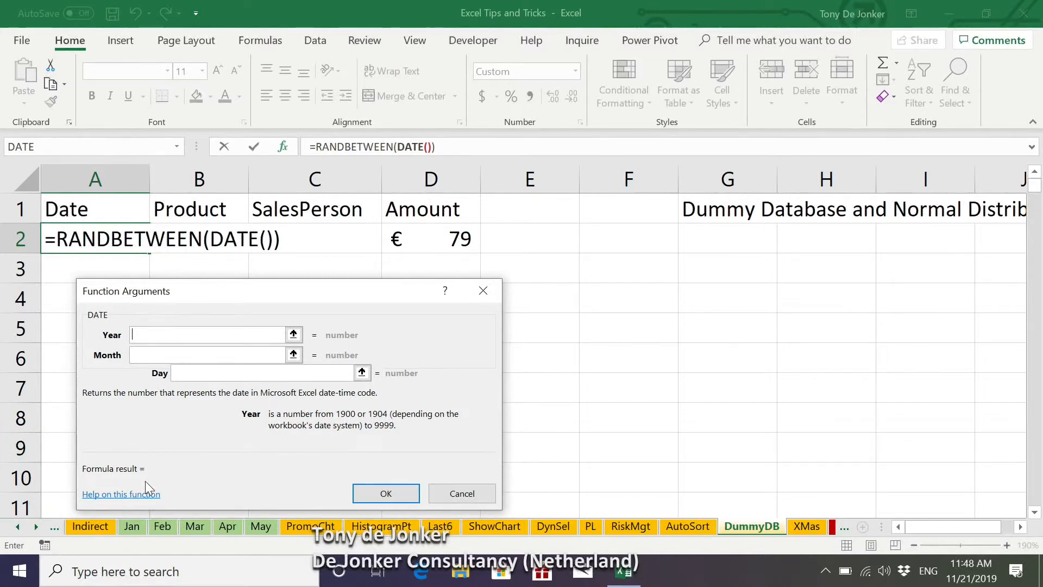
# Step: Set the Bottom DATE arguments to year 2018, month 1 and day 1
pyautogui.write('2018')
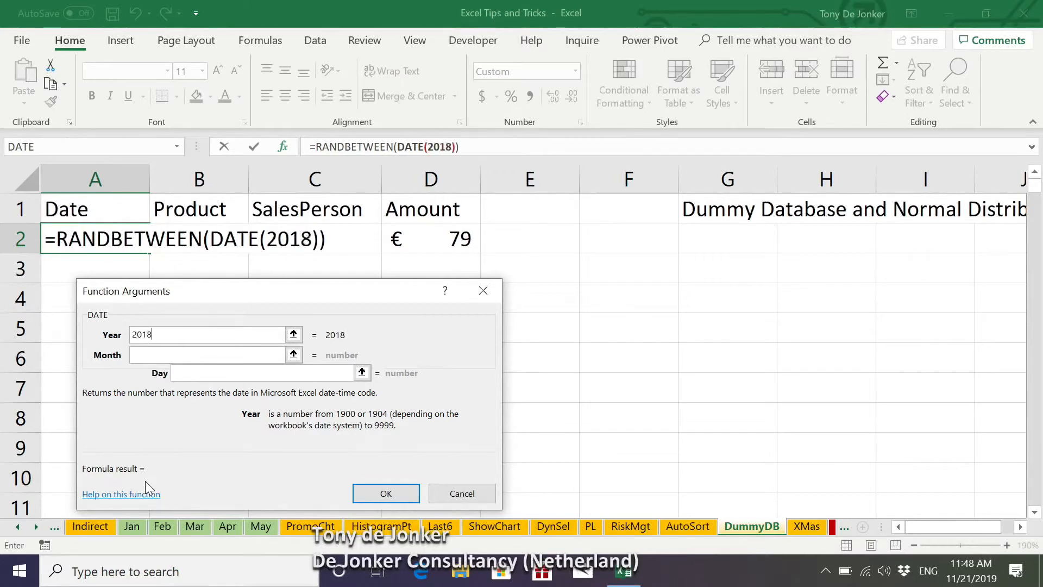
pyautogui.click(168, 355)
pyautogui.write('1')
pyautogui.click(203, 371)
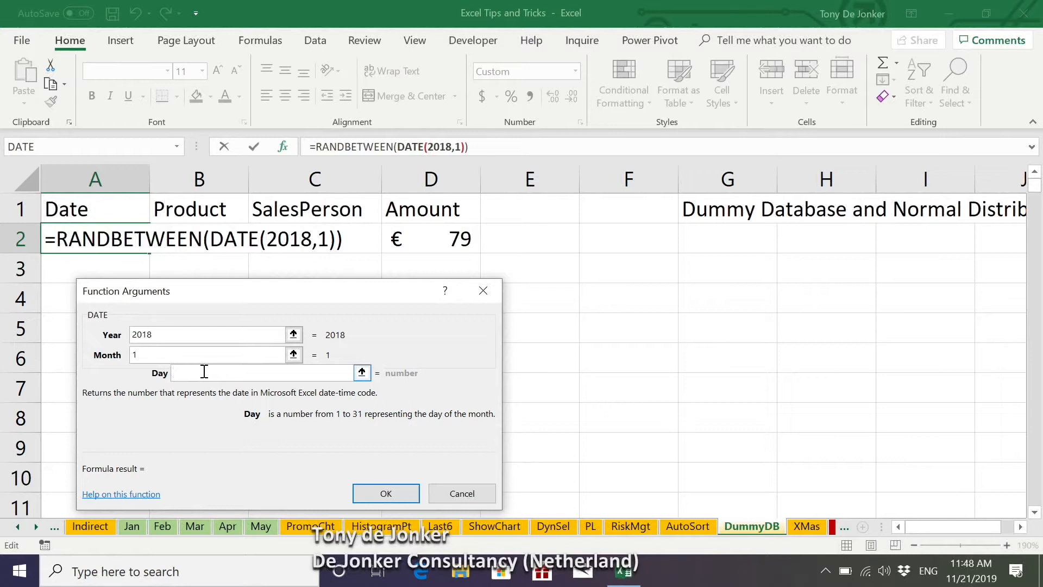
pyautogui.write('1')
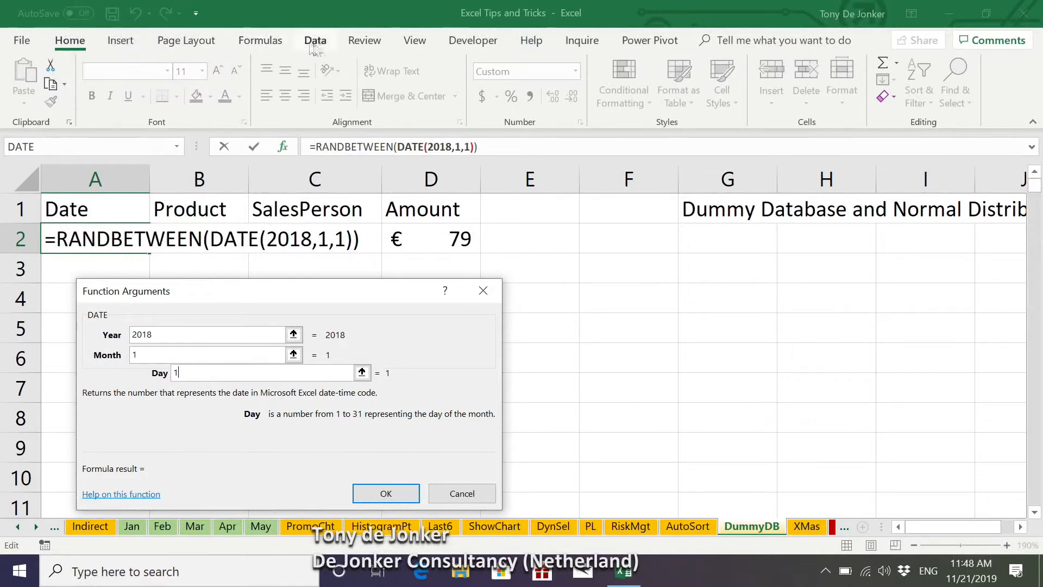
# Step: Return to the RANDBETWEEN arguments and nest another DATE function in the Top argument
pyautogui.click(356, 147)
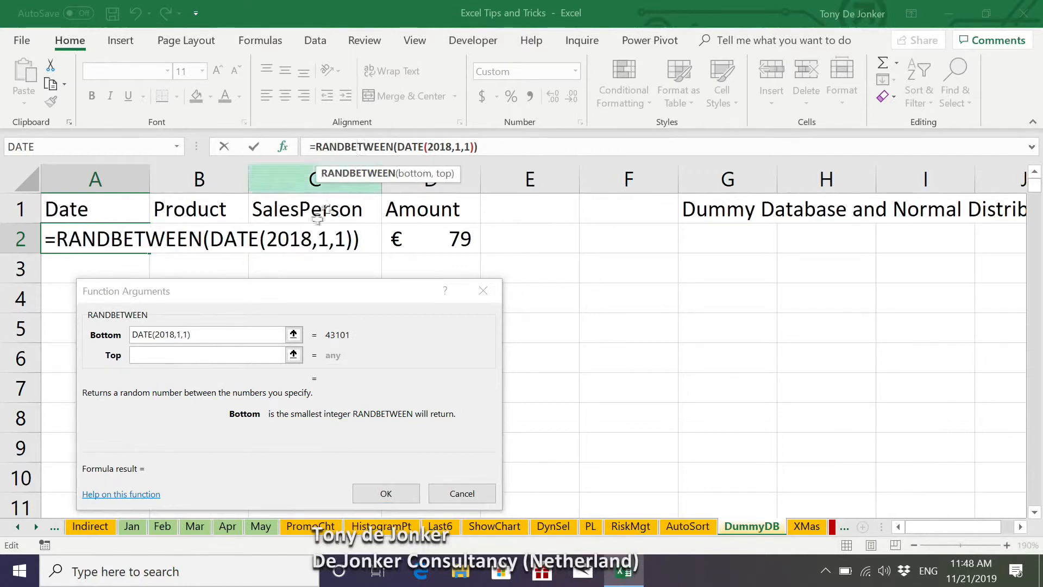
pyautogui.click(161, 354)
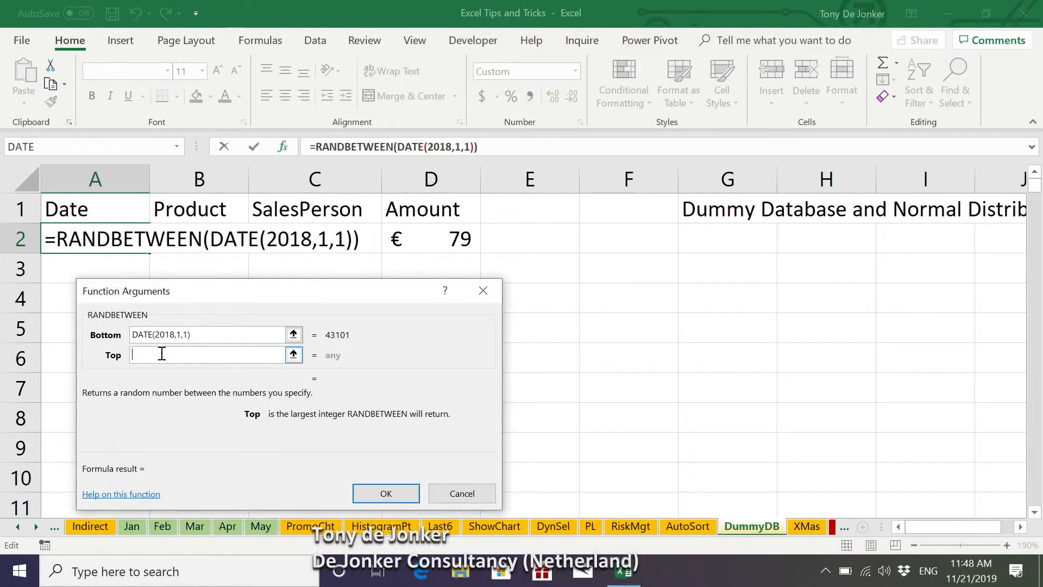
pyautogui.click(177, 146)
pyautogui.click(56, 163)
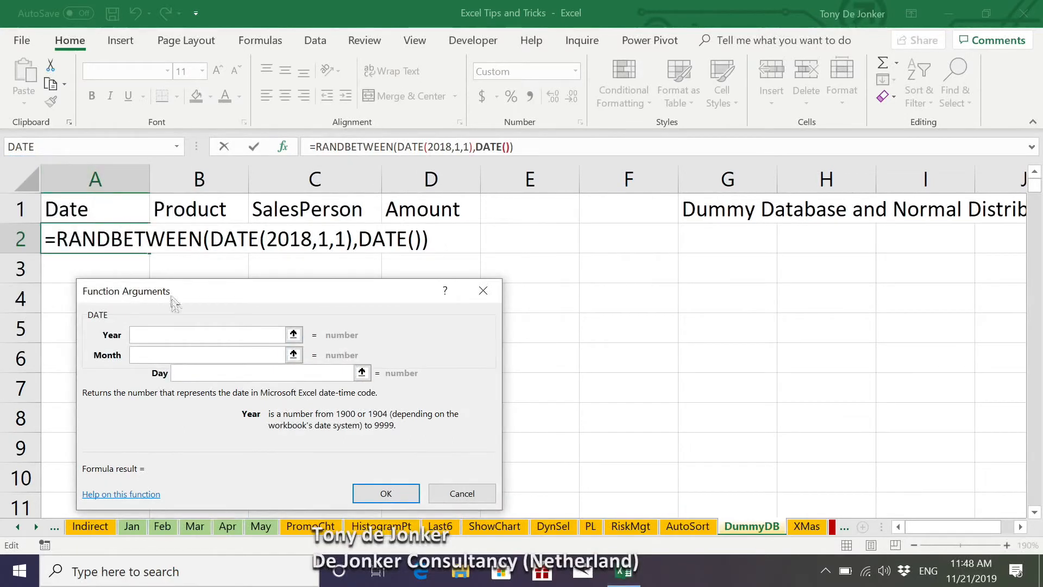
# Step: Set the Top DATE arguments to year 2019, month 12 and day 31, and accept the formula in A2
pyautogui.write('201')
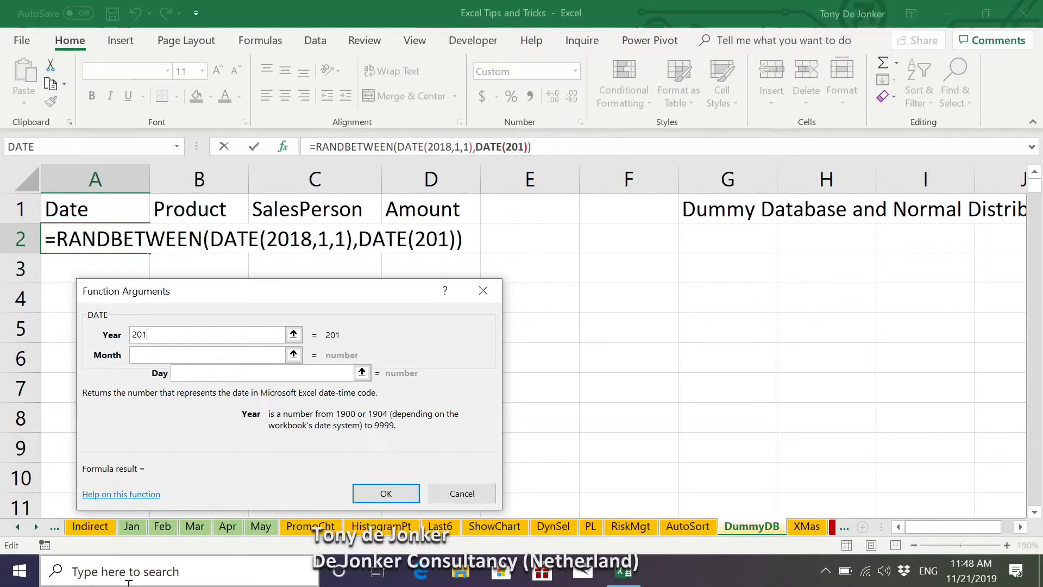
pyautogui.write('9')
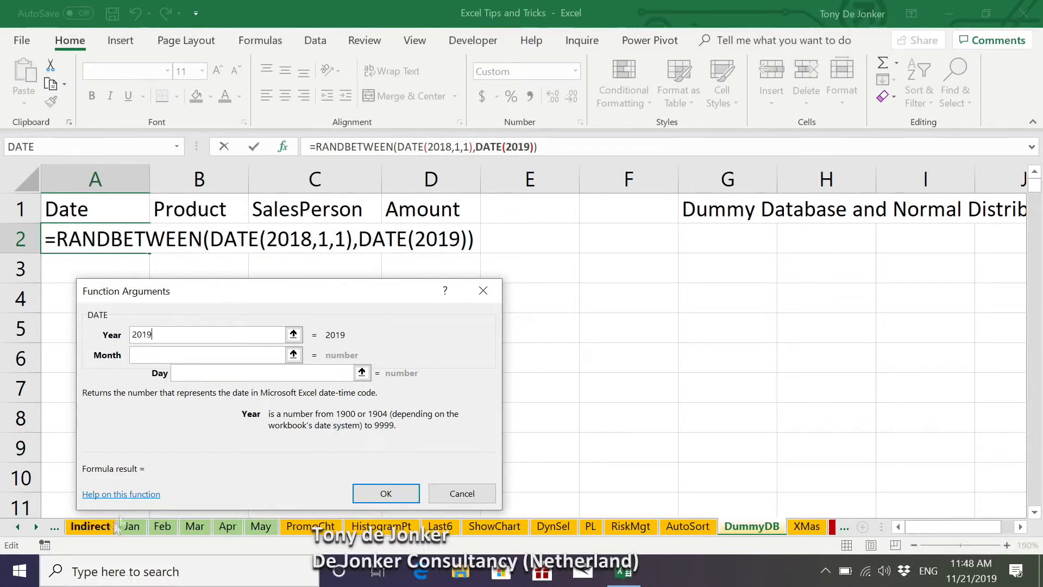
pyautogui.click(162, 353)
pyautogui.write('12')
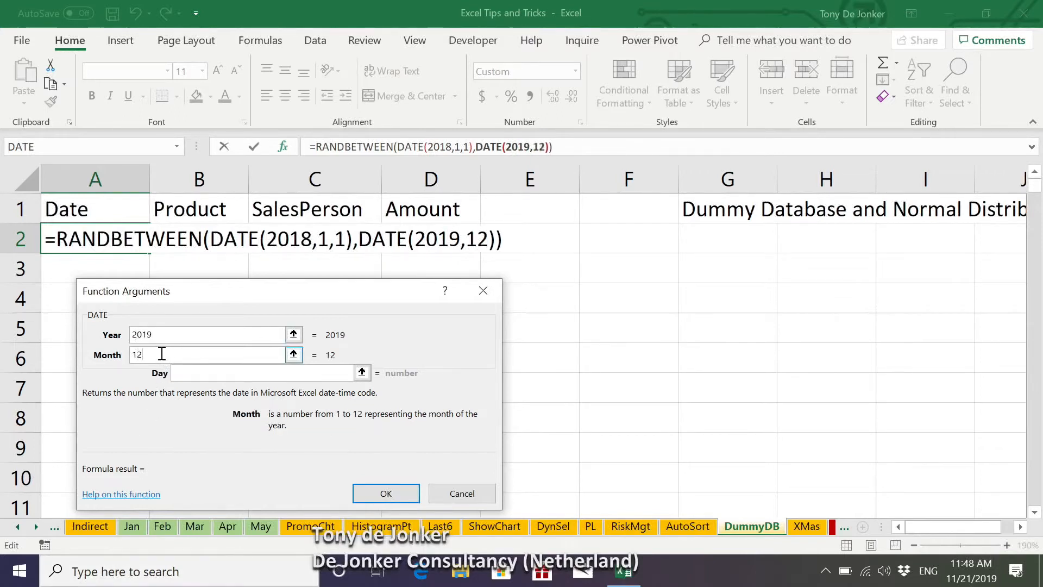
pyautogui.click(192, 374)
pyautogui.write('31')
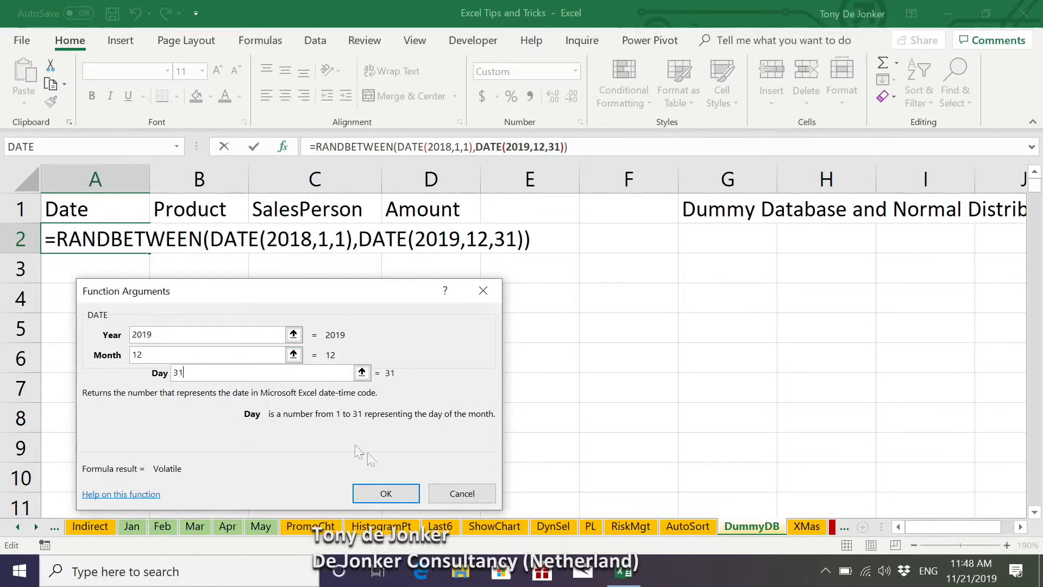
pyautogui.click(401, 493)
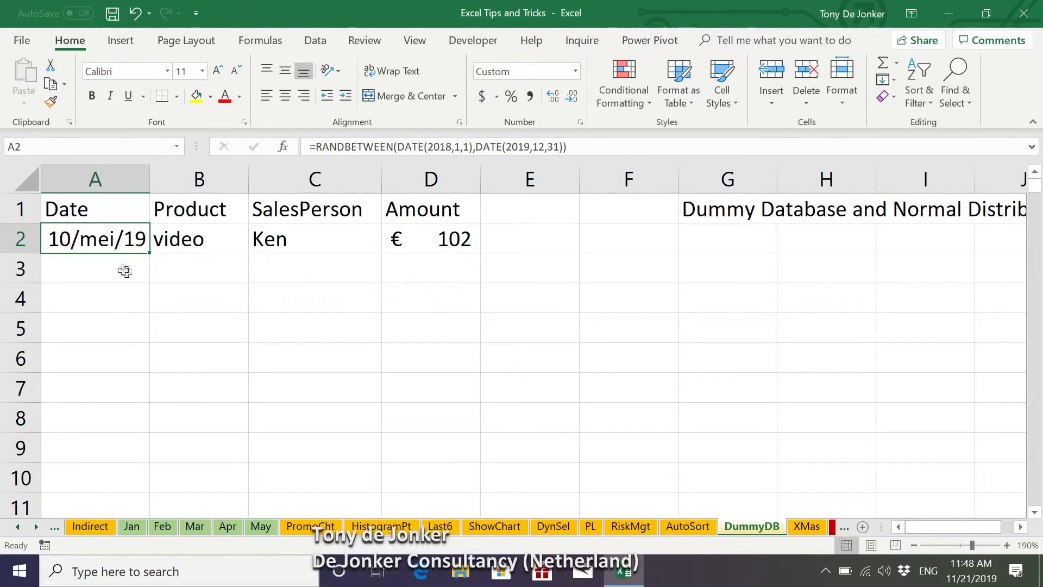
# Step: Copy the first record's formulas in A2:D2
pyautogui.moveTo(148, 243); pyautogui.dragTo(399, 242)
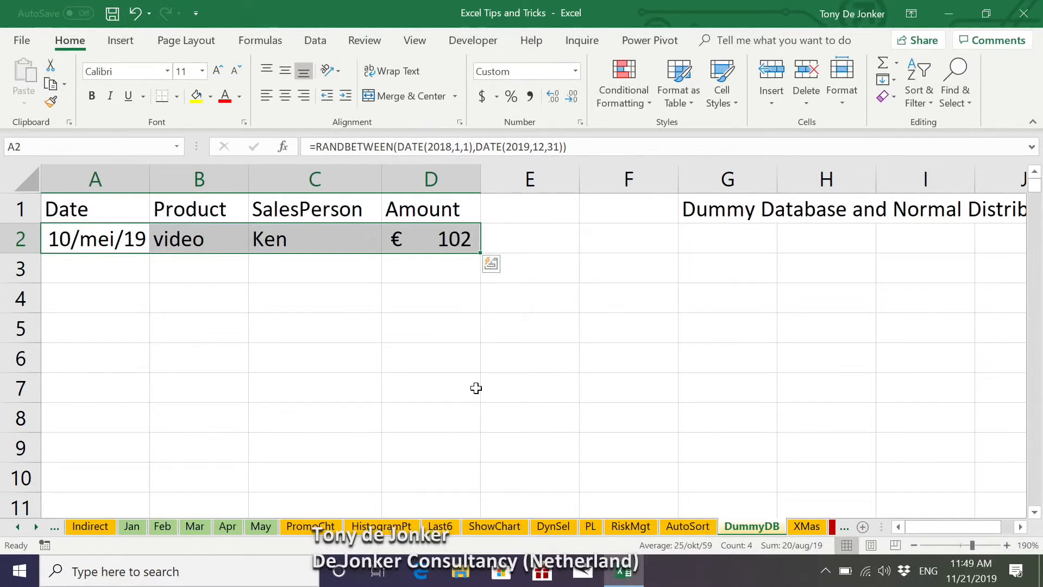
pyautogui.moveTo(480, 252)
pyautogui.mouseDown()
pyautogui.moveTo(475, 323)
pyautogui.moveTo(464, 264)
pyautogui.mouseUp()
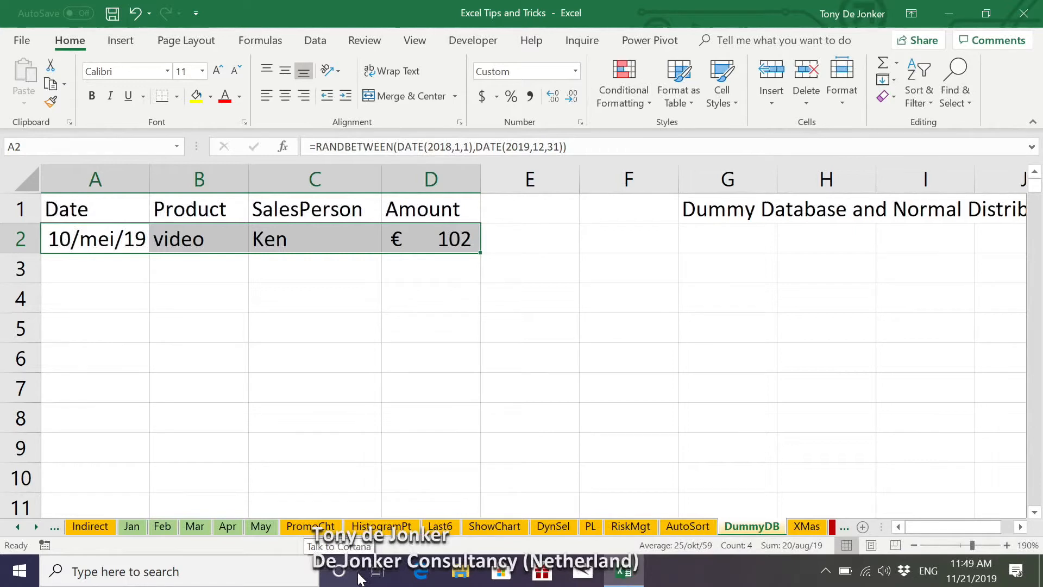
pyautogui.hotkey('ctrl', 'c')
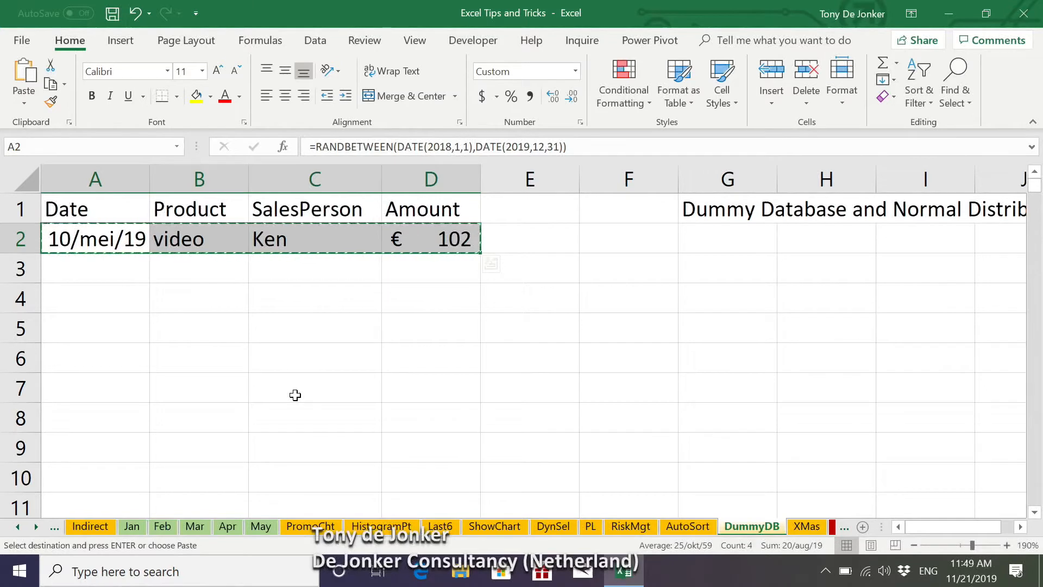
pyautogui.click(277, 337)
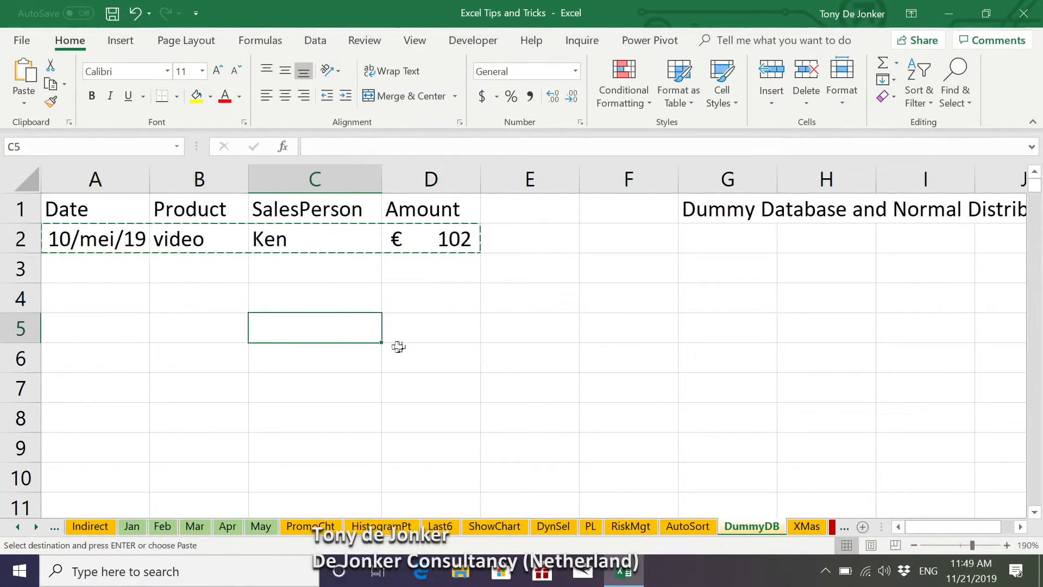
# Step: Select the range A3:A5000 by its reference and paste the copied record formulas down to row 5000
pyautogui.click(129, 148)
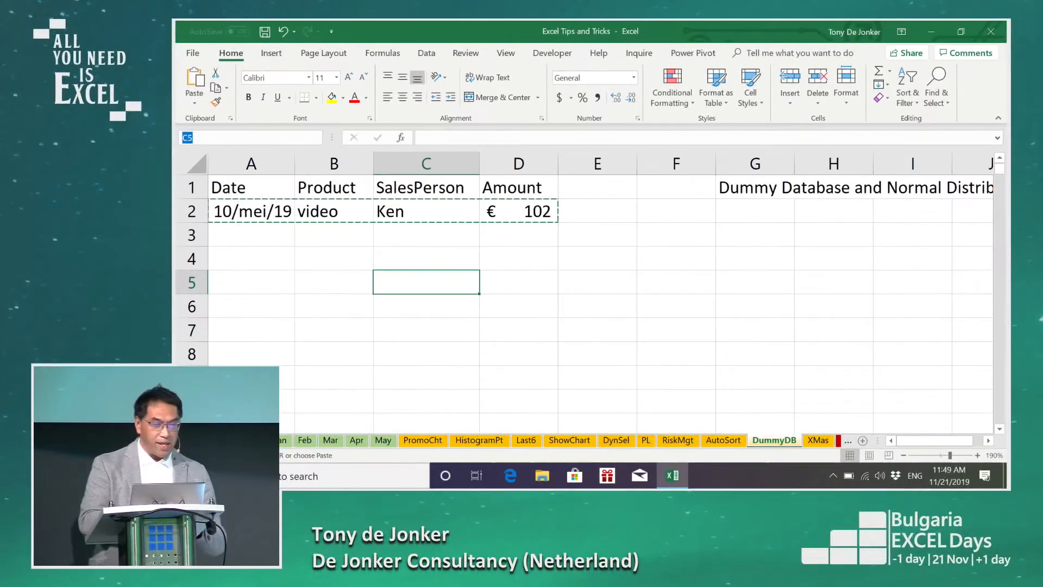
pyautogui.write('a2')
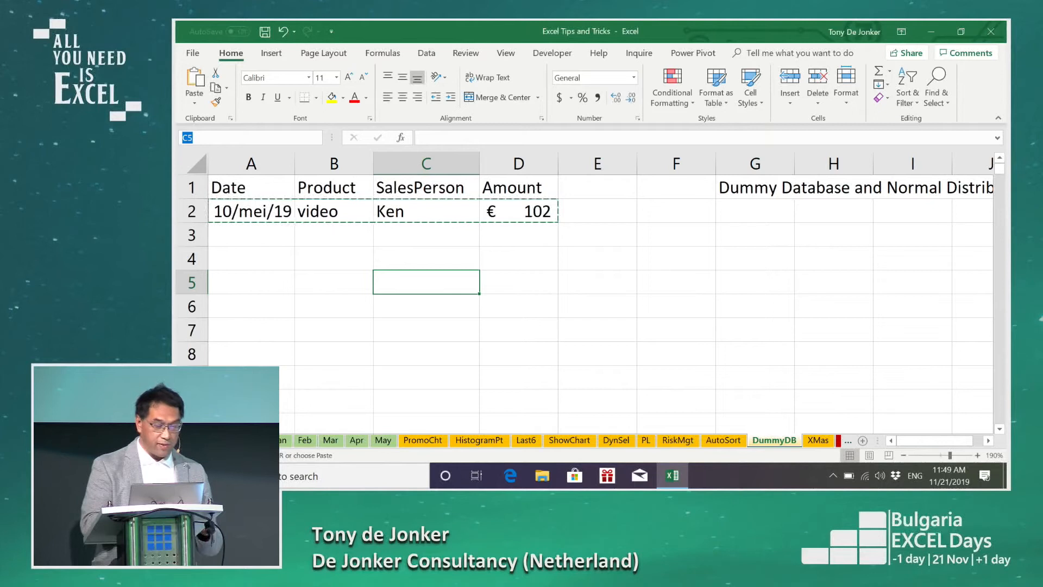
pyautogui.press('BackSpace')
pyautogui.write('3:a')
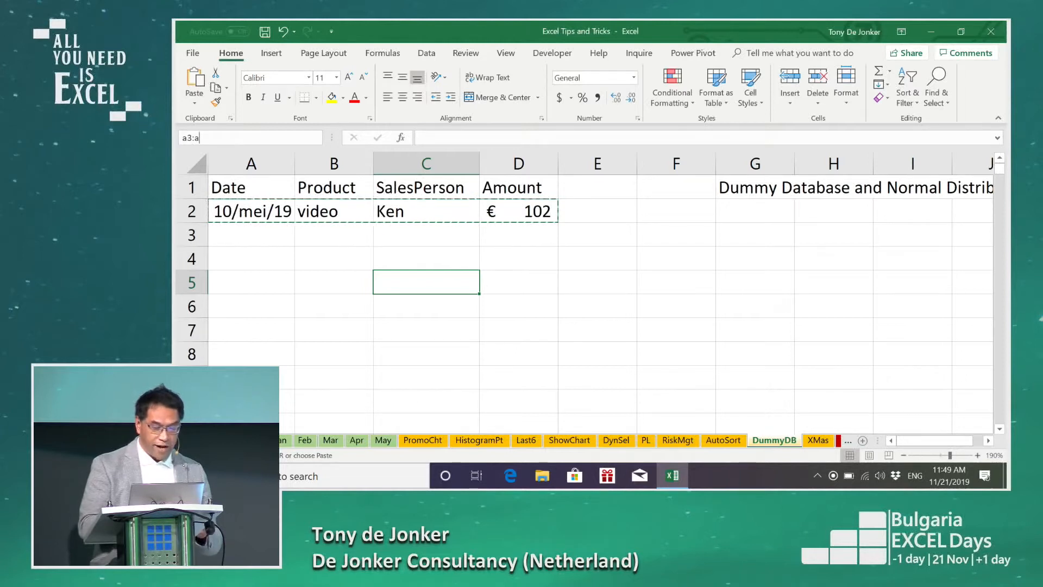
pyautogui.write('5000')
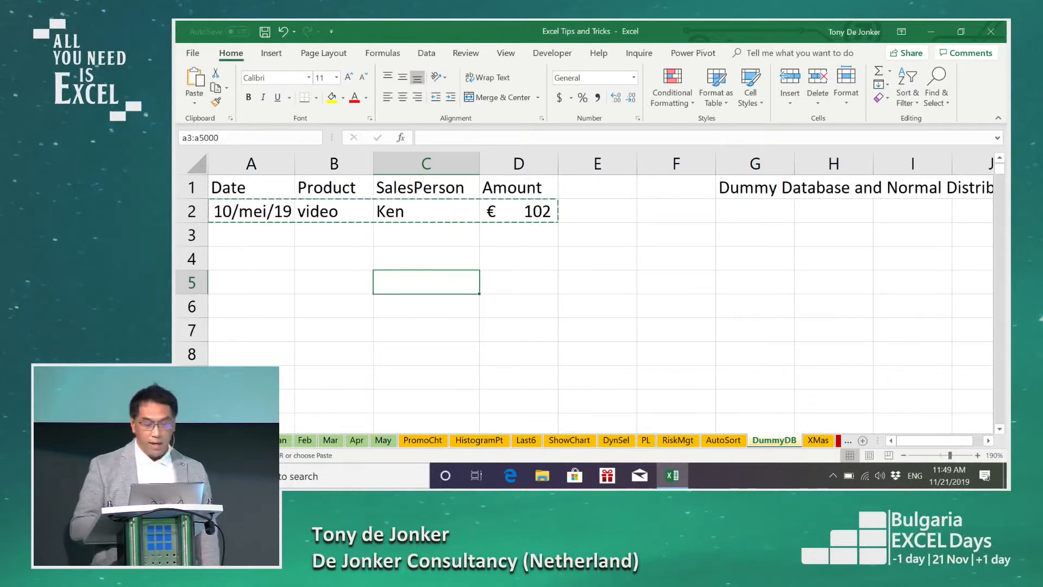
pyautogui.press('Return')
pyautogui.hotkey('ctrl', 'shift', 'Right')
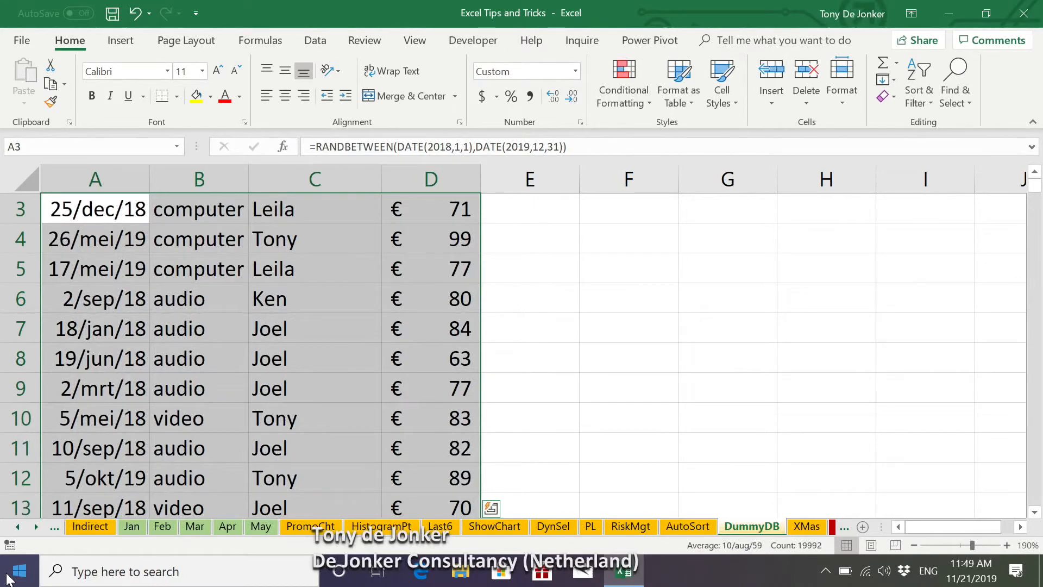
# Step: Select the whole database and replace its formulas in place with values only
pyautogui.scroll(1, 212, 266)
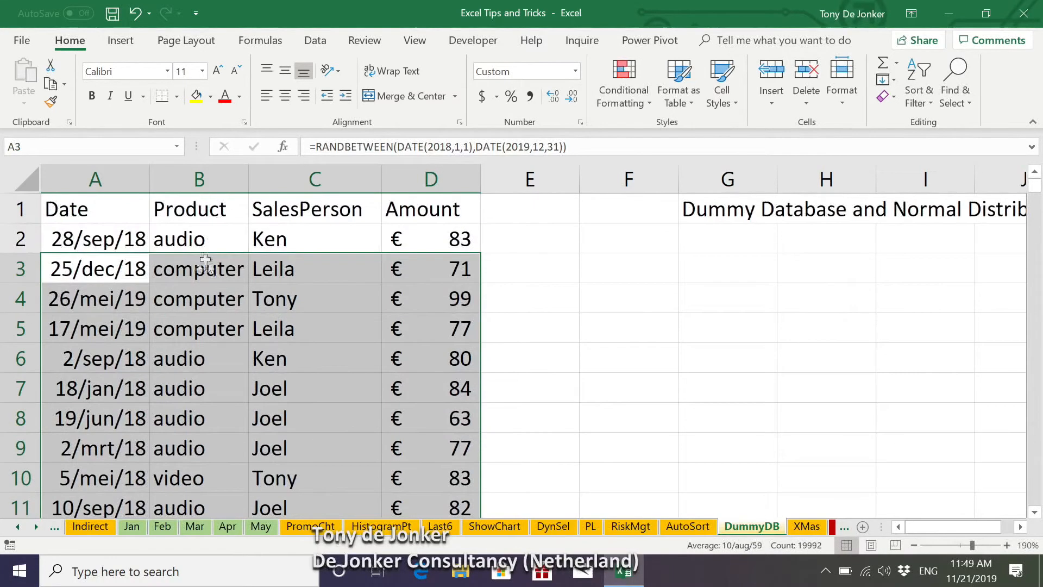
pyautogui.click(216, 234)
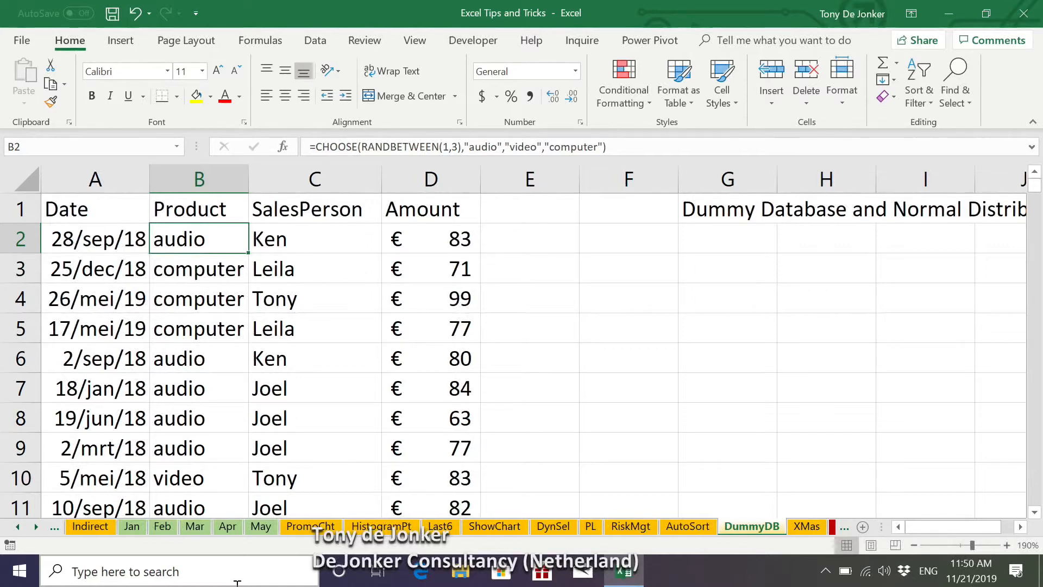
pyautogui.hotkey('ctrl', 'a')
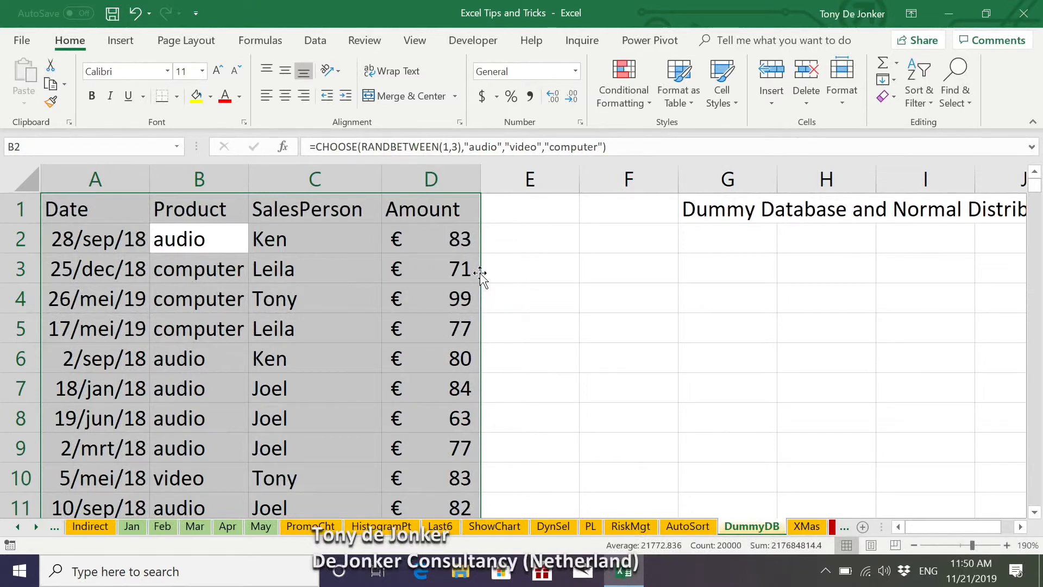
pyautogui.moveTo(480, 273); pyautogui.dragTo(455, 278)
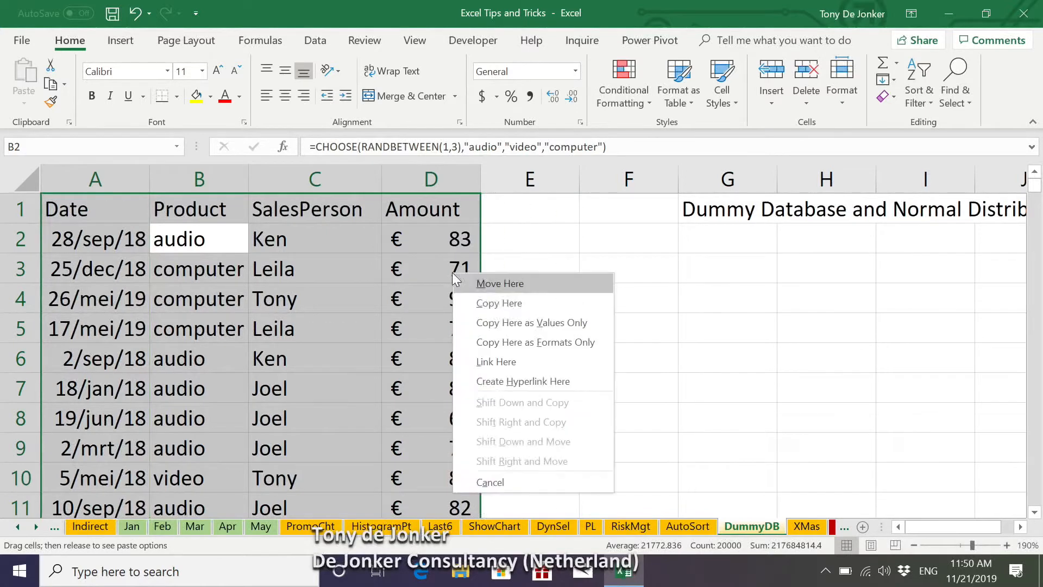
pyautogui.click(478, 323)
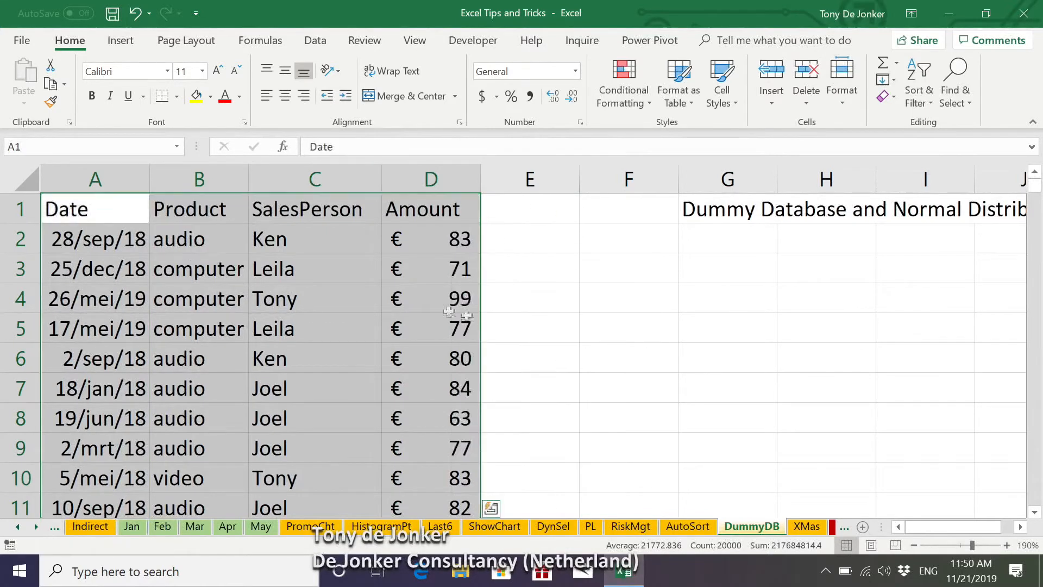
# Step: Format the range A1:D5000 as a blue banded table with headers
pyautogui.click(281, 280)
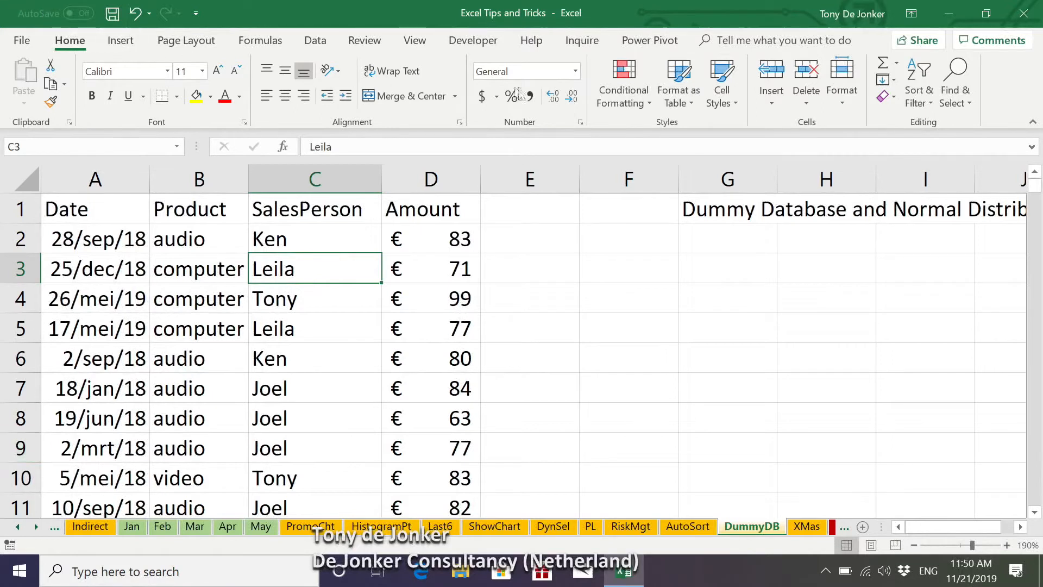
pyautogui.click(696, 103)
pyautogui.click(718, 296)
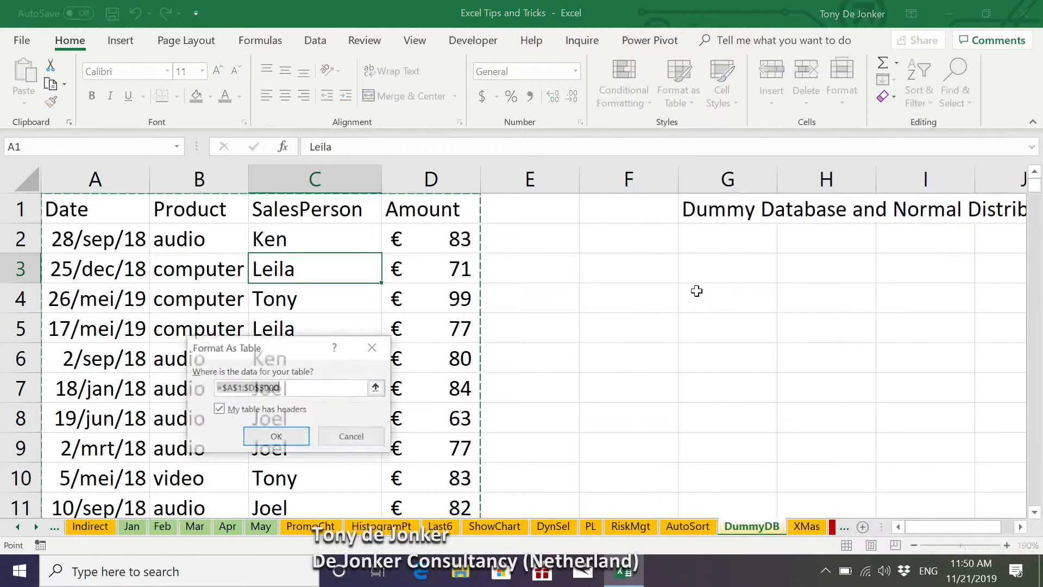
pyautogui.click(285, 440)
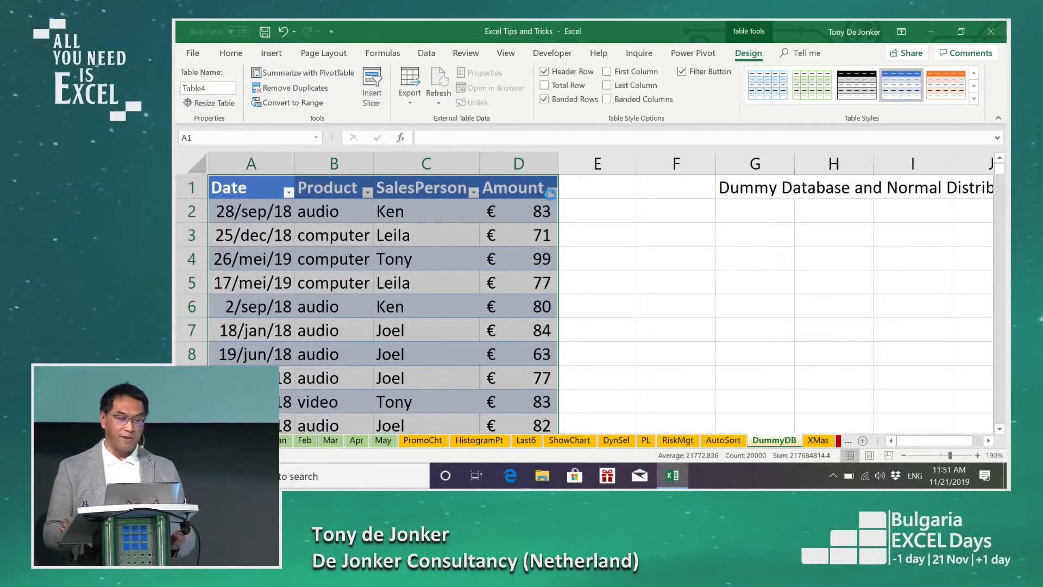
# Step: Examine the distinct values in the Amount column's filter list and close it without filtering
pyautogui.click(552, 192)
pyautogui.moveTo(548, 331); pyautogui.dragTo(548, 370)
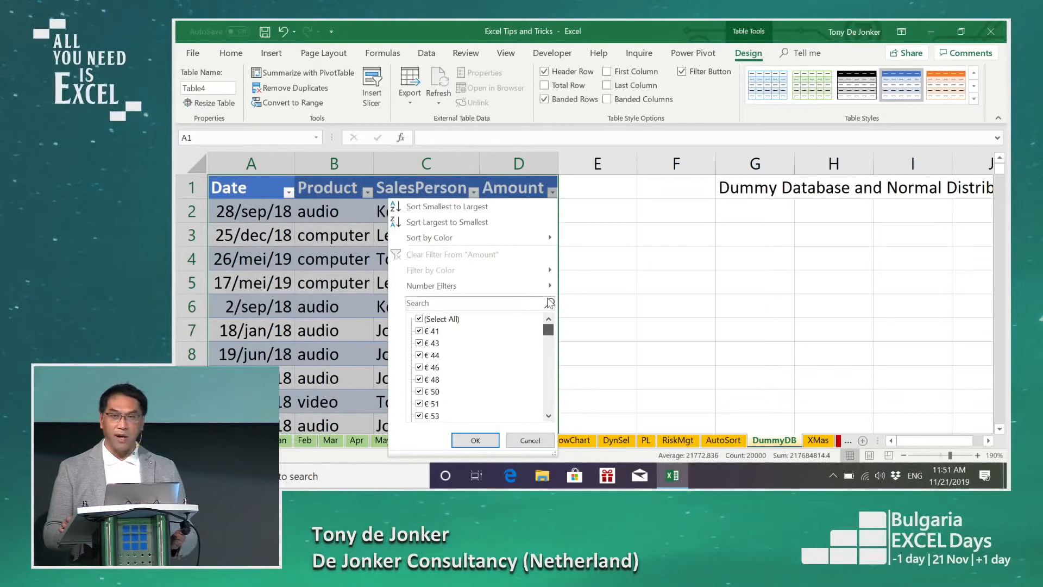
pyautogui.press('Escape')
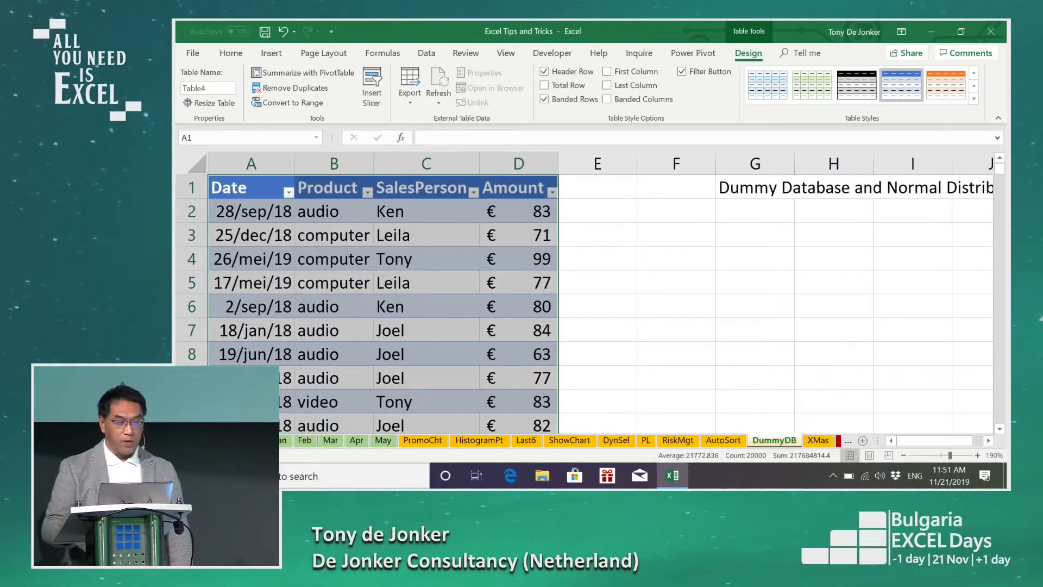
# Step: Open the MultiLanguage sheet and bring its whole cost allocation diagram into view
pyautogui.click(189, 441)
pyautogui.click(189, 441)
pyautogui.click(189, 440)
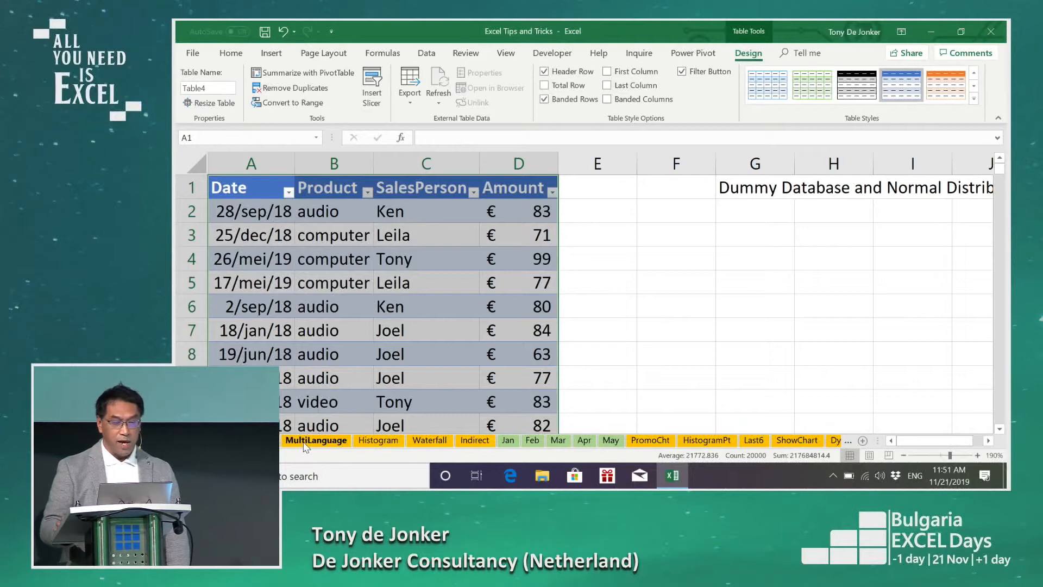
pyautogui.click(305, 441)
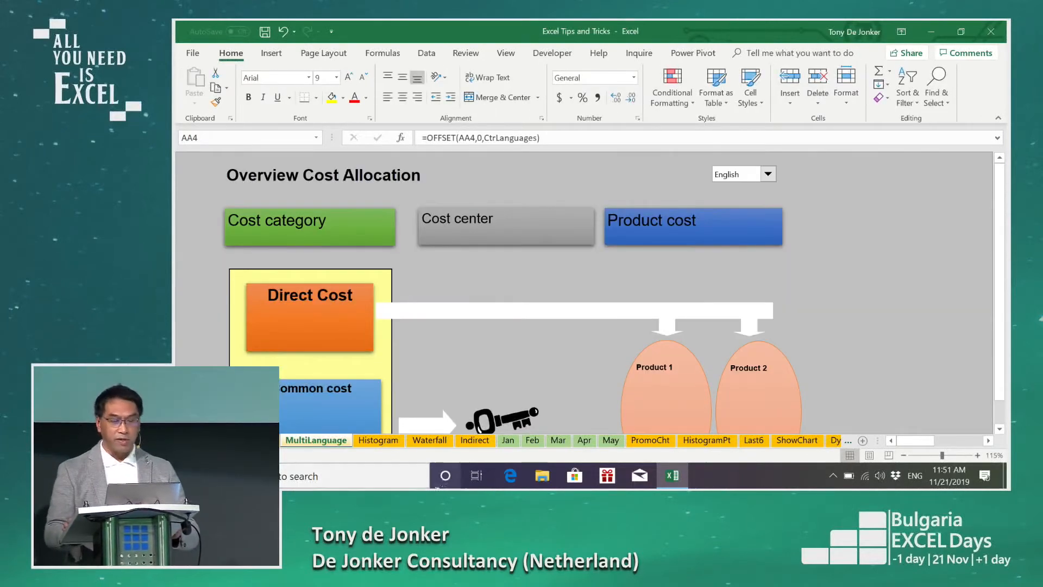
pyautogui.keyDown('ctrl'); pyautogui.scroll(-1, 545, 418); pyautogui.keyUp('ctrl')
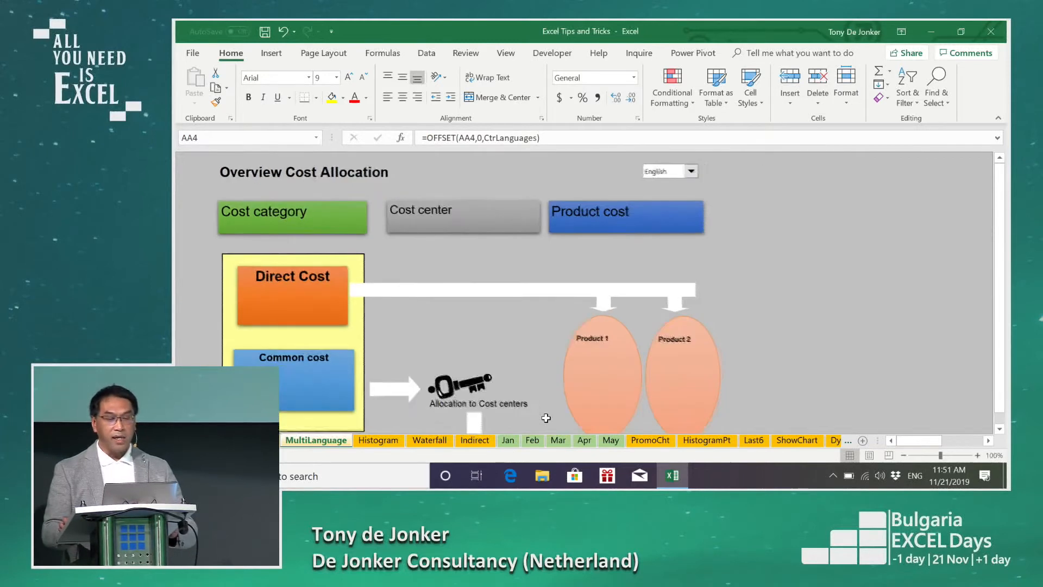
pyautogui.keyDown('ctrl'); pyautogui.scroll(-1, 546, 418); pyautogui.keyUp('ctrl')
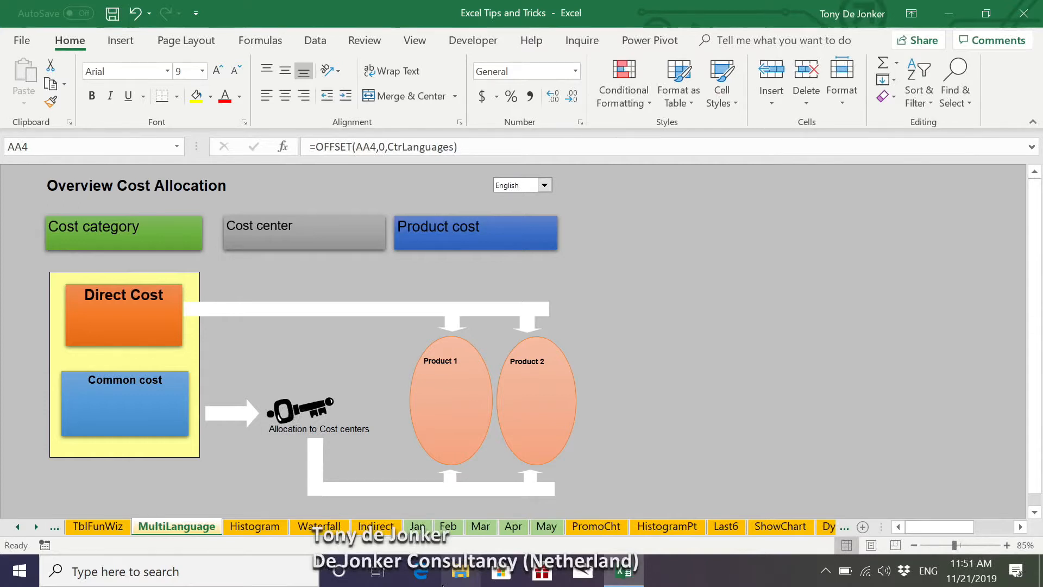
# Step: Switch the cost allocation diagram's language to Deutsch, followed by Nederlands
pyautogui.click(544, 187)
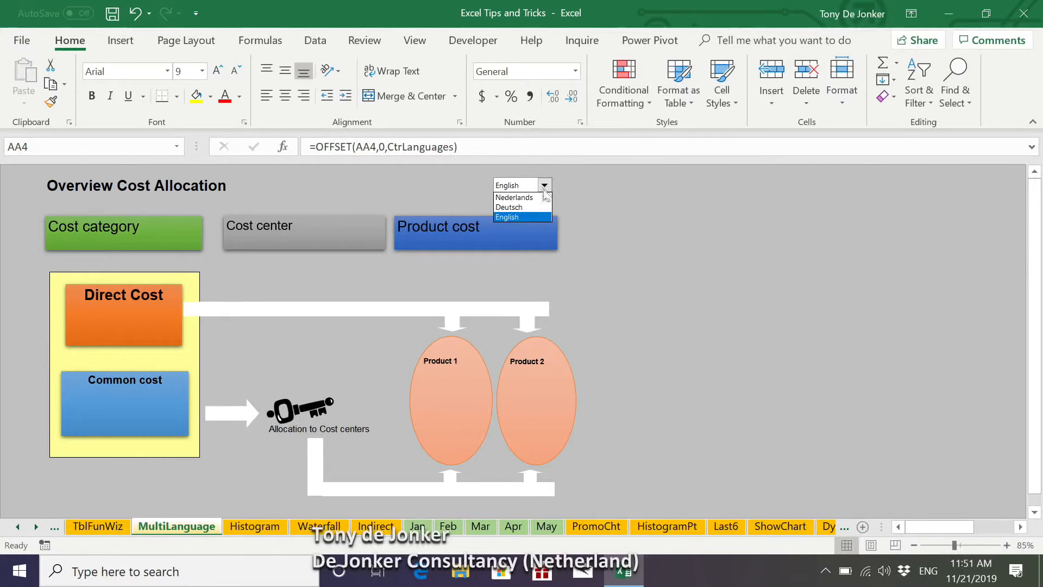
pyautogui.click(523, 207)
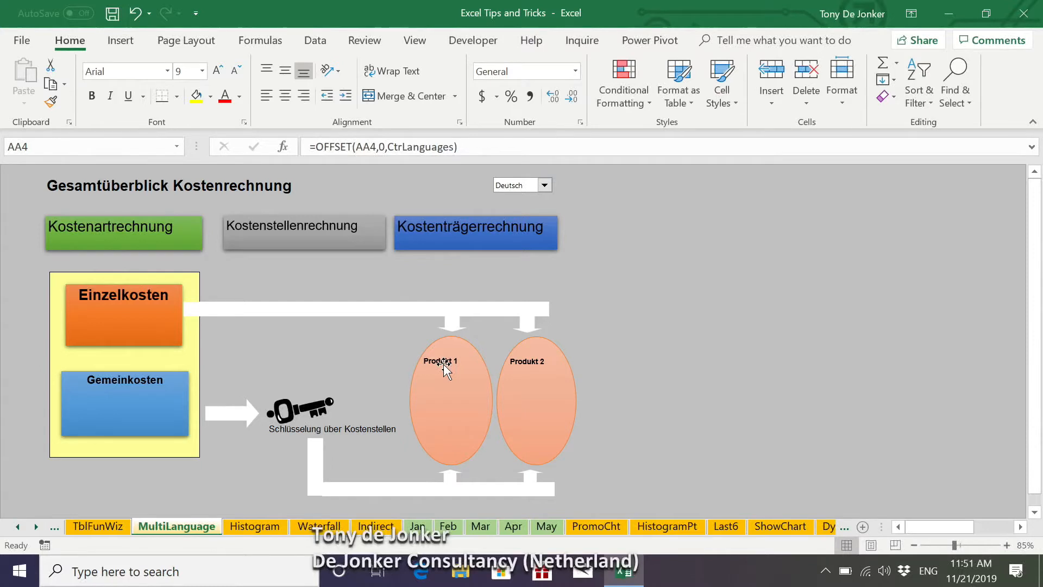
pyautogui.click(543, 185)
pyautogui.click(523, 220)
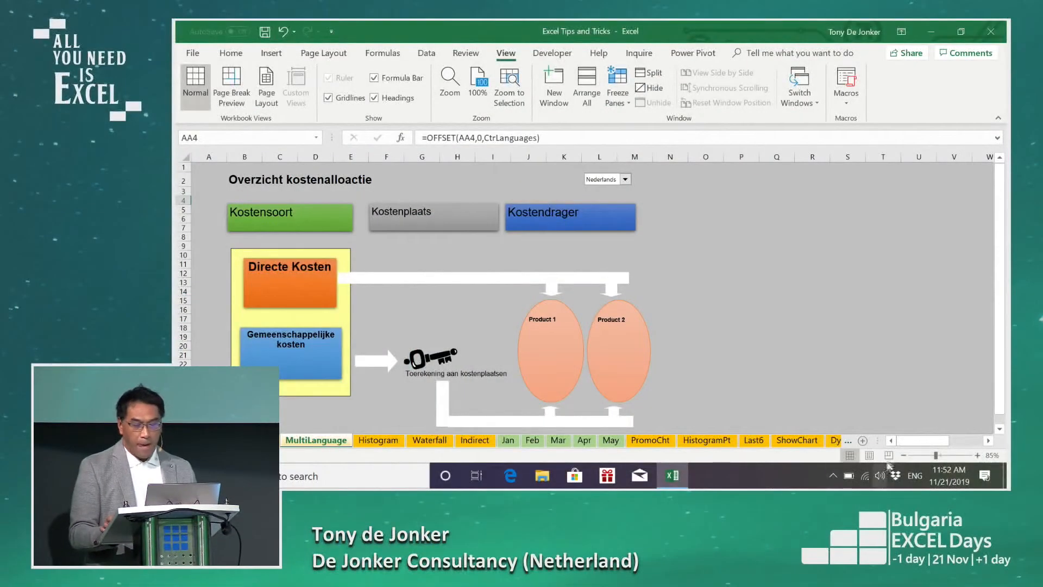
# Step: Inspect the translation table in columns AA to AD, checking the NL header, its first entry and the DE header
pyautogui.moveTo(924, 441); pyautogui.dragTo(987, 443)
pyautogui.scroll(2, 896, 322)
pyautogui.scroll(2, 895, 322)
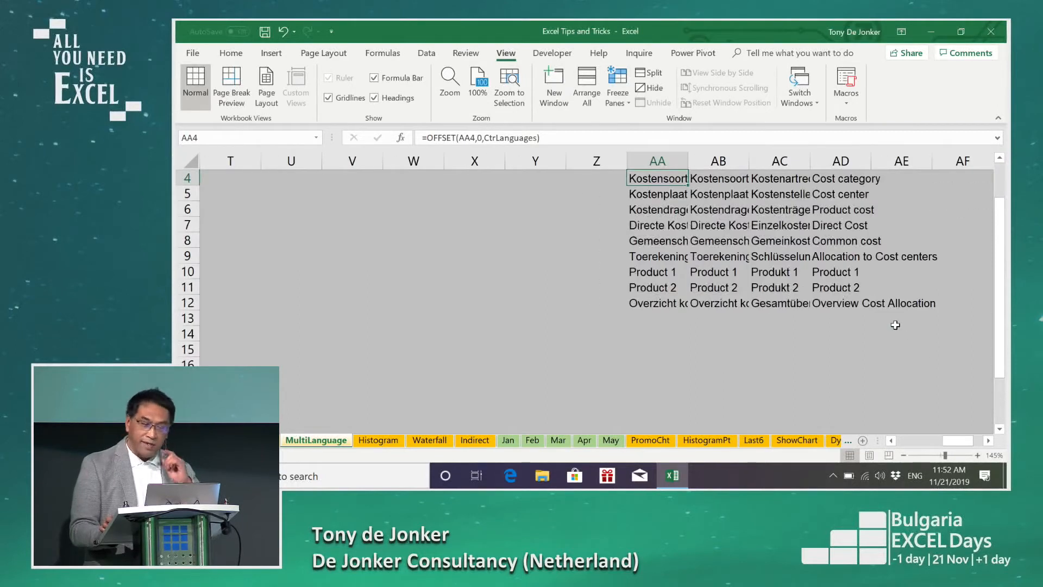
pyautogui.click(715, 219)
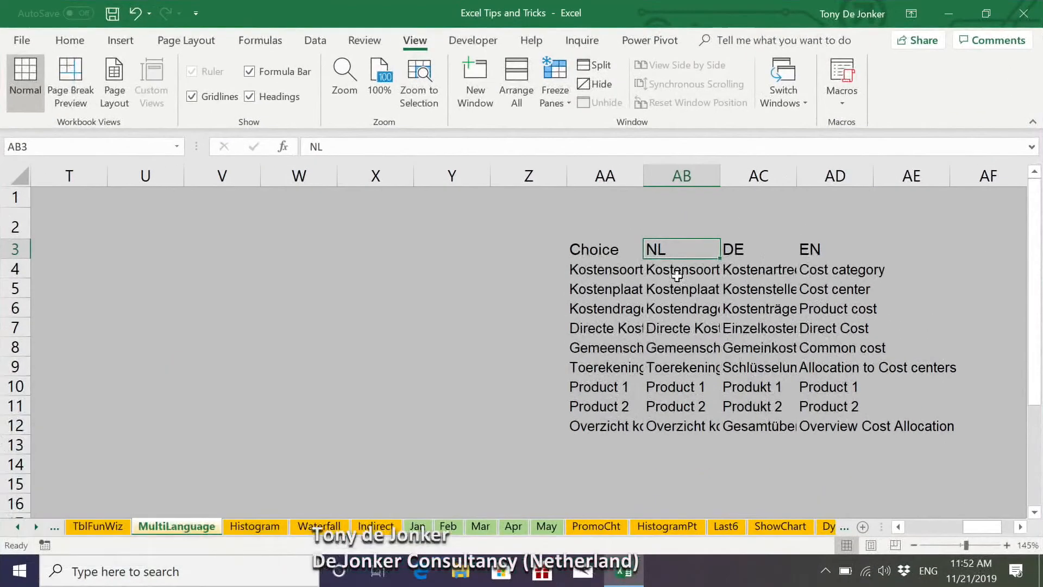
pyautogui.click(677, 276)
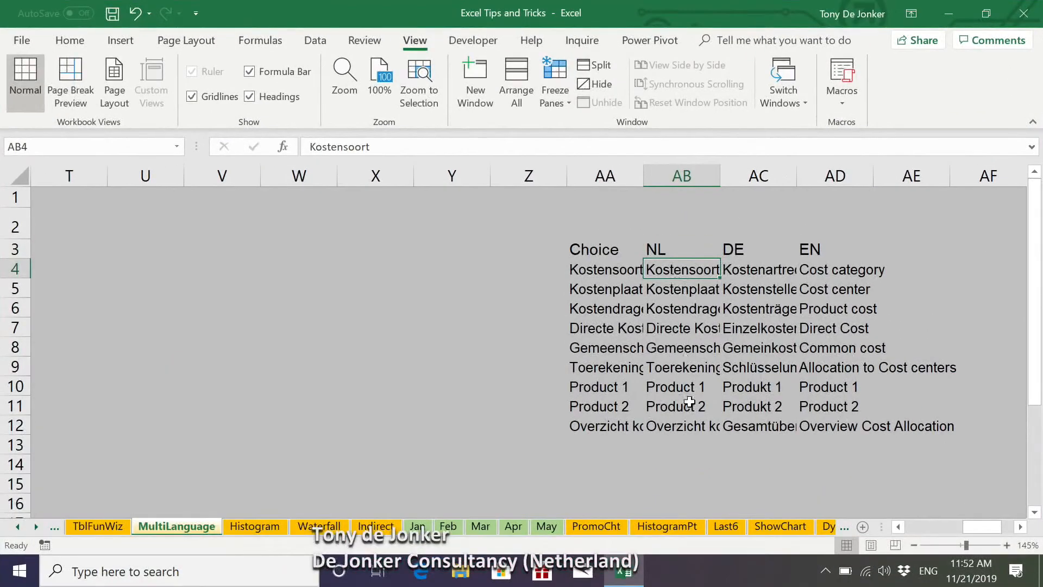
pyautogui.click(751, 250)
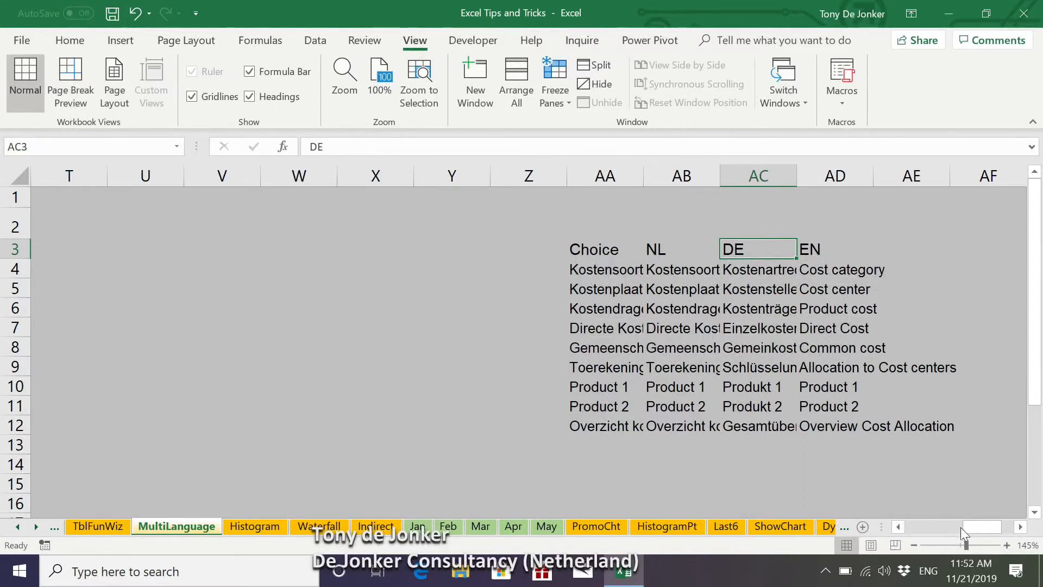
# Step: Return to the diagram and view the controls available for insertion
pyautogui.moveTo(982, 527); pyautogui.dragTo(924, 527)
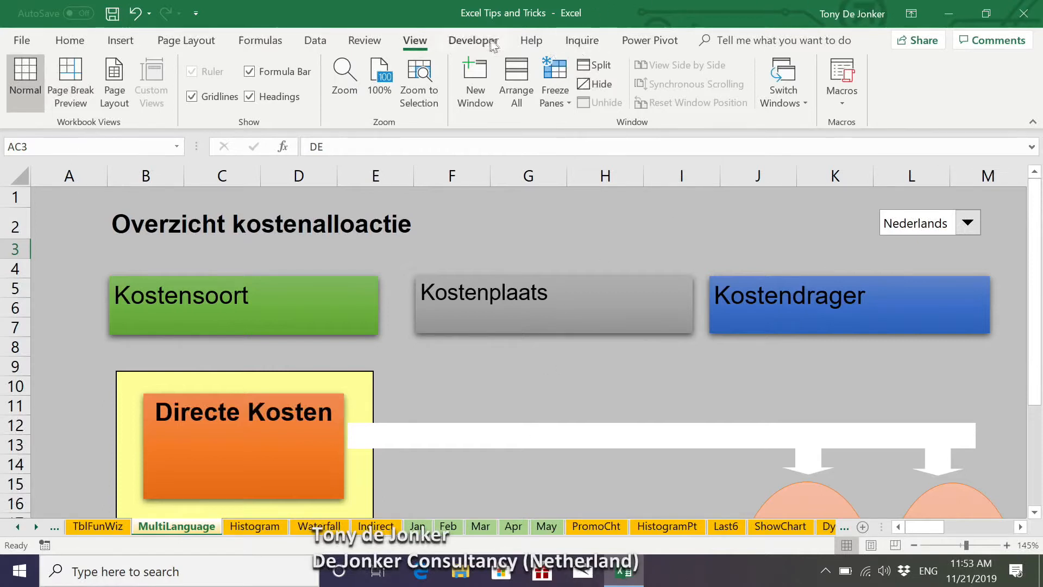
pyautogui.click(454, 41)
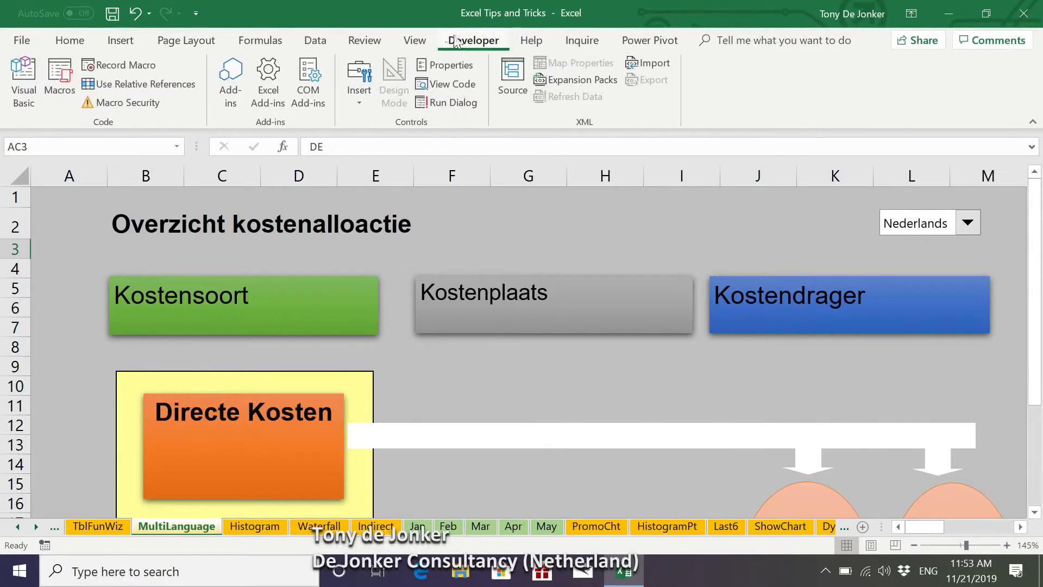
pyautogui.click(361, 100)
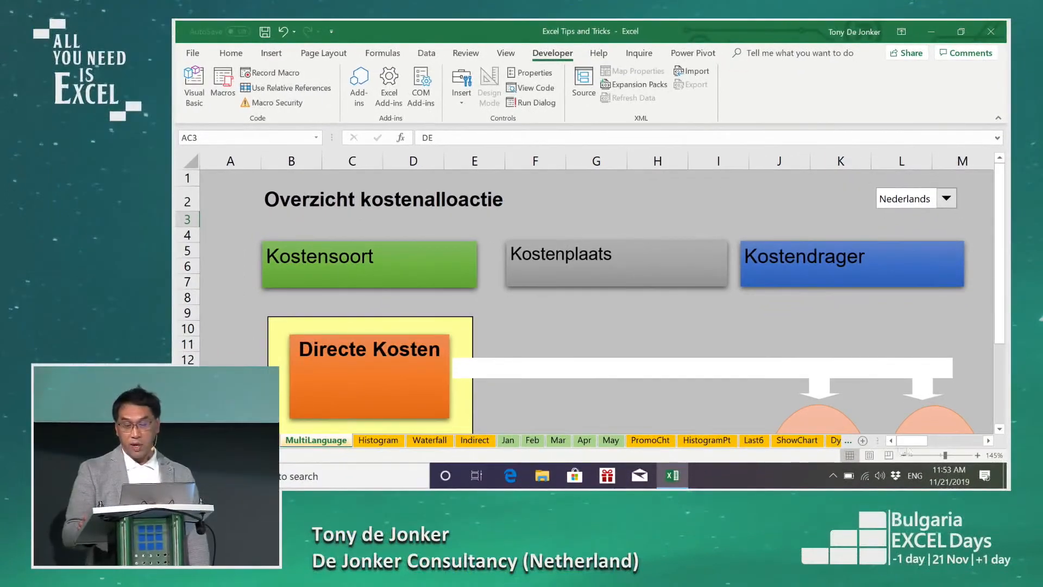
# Step: Check the range names assigned to the language list in AI2:AI4 and to the selection number cell AJ2
pyautogui.moveTo(919, 452); pyautogui.dragTo(977, 444)
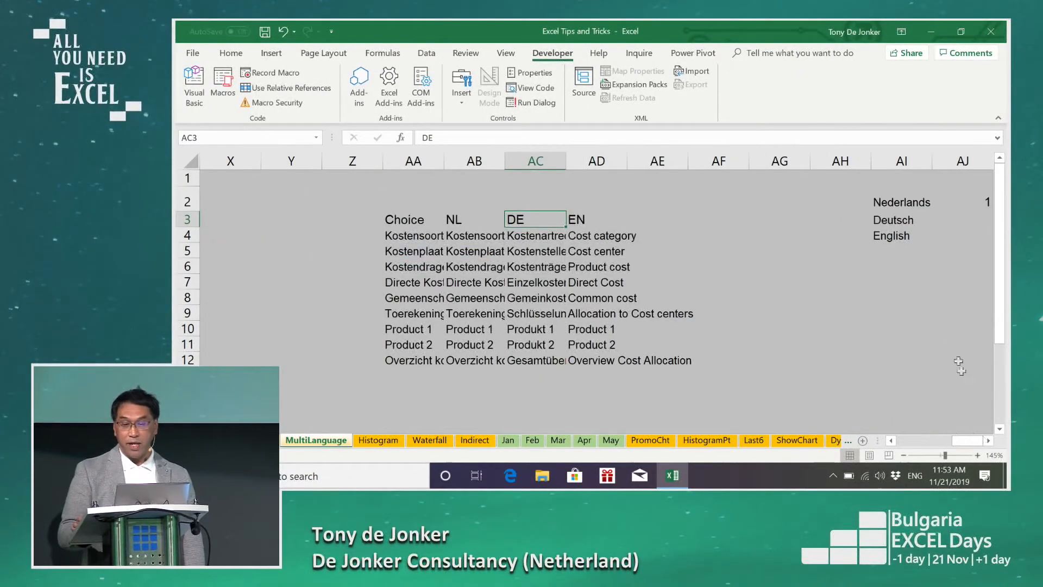
pyautogui.moveTo(899, 200); pyautogui.dragTo(898, 231)
pyautogui.click(243, 133)
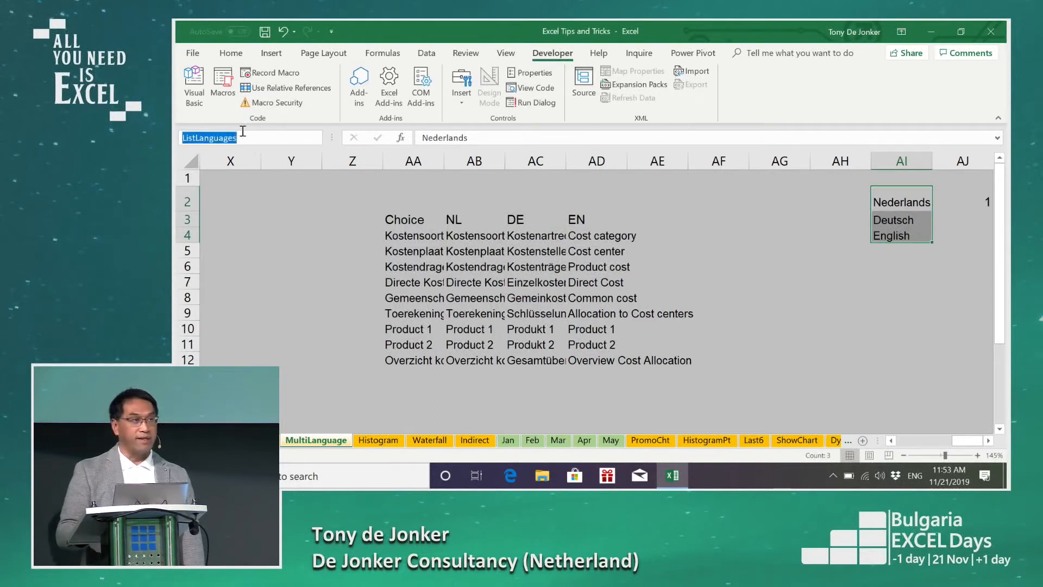
pyautogui.click(978, 198)
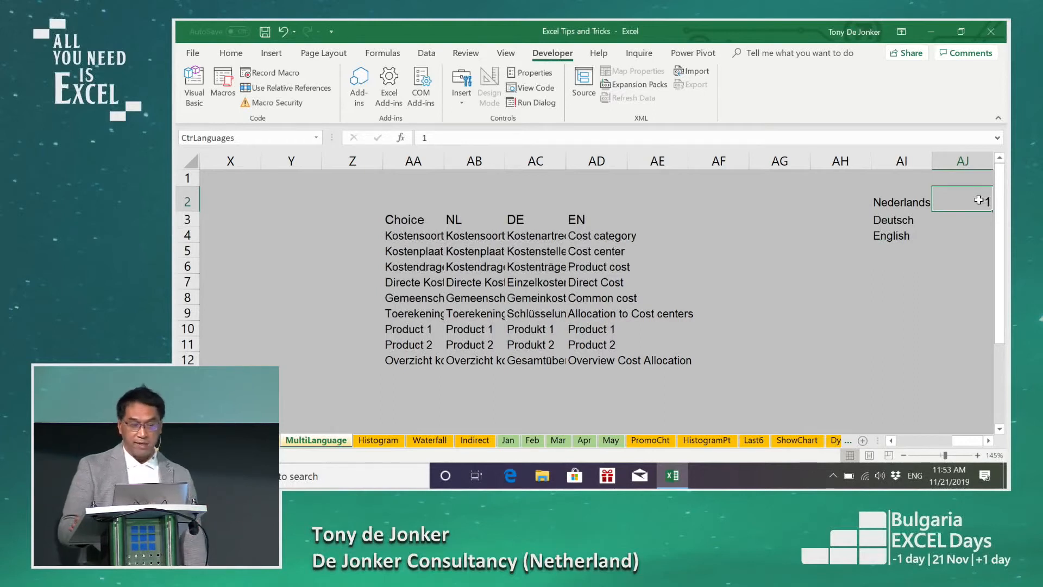
# Step: Review the input range and cell link in the language drop-down's control settings, then close them unchanged
pyautogui.moveTo(965, 447); pyautogui.dragTo(904, 446)
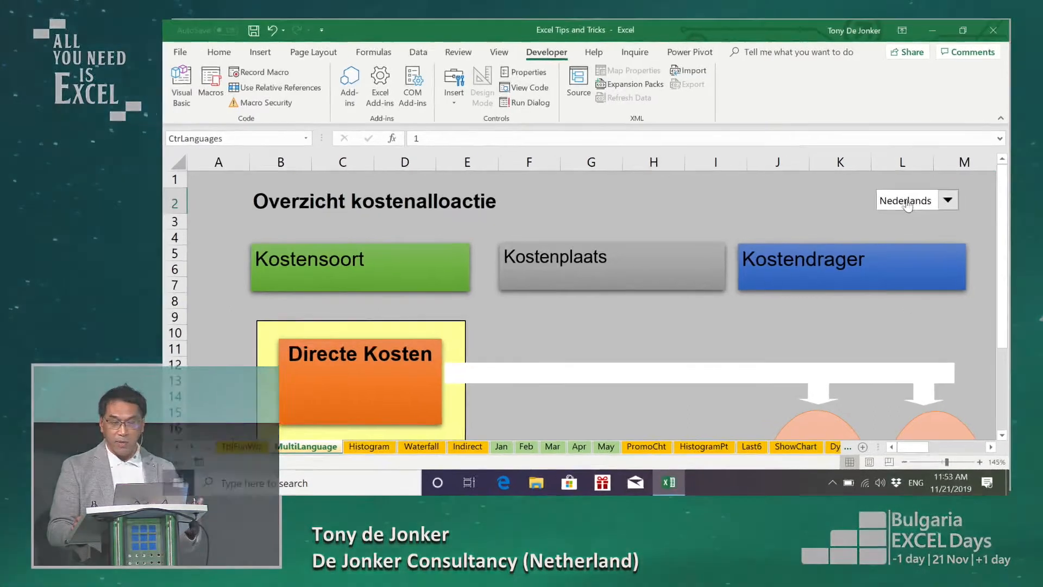
pyautogui.rightClick(905, 206)
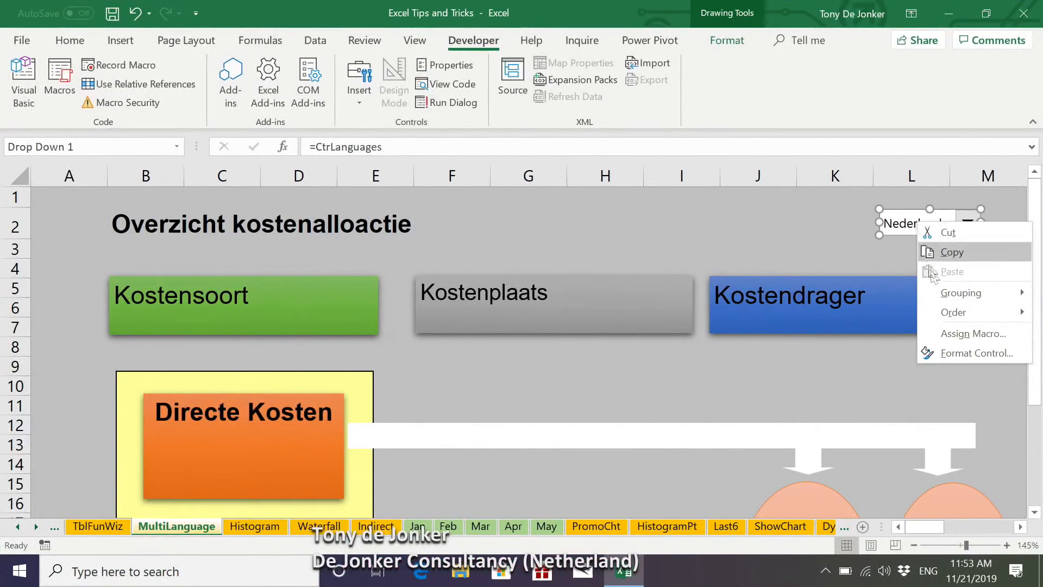
pyautogui.click(945, 350)
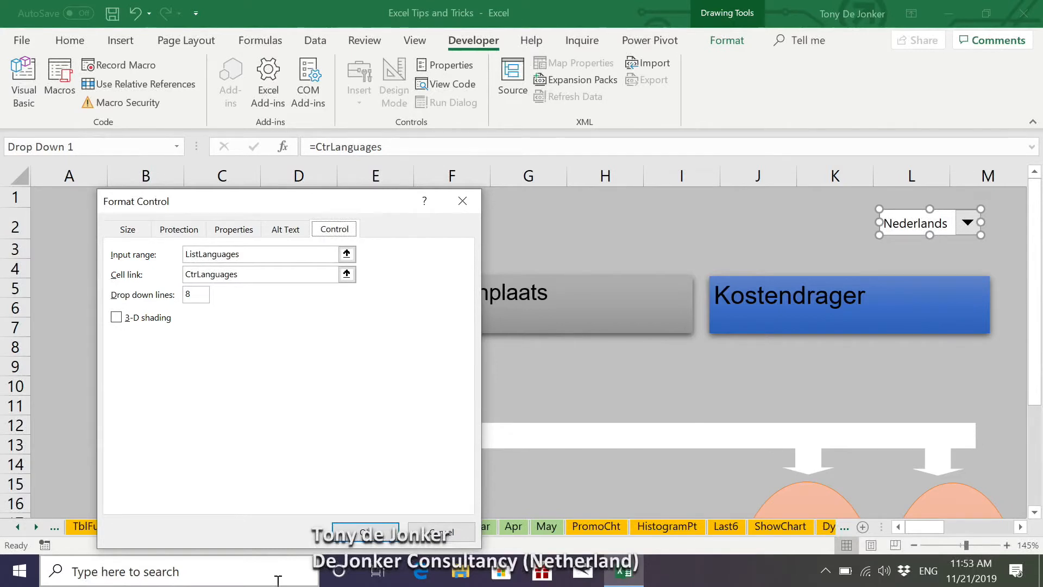
pyautogui.press('Return')
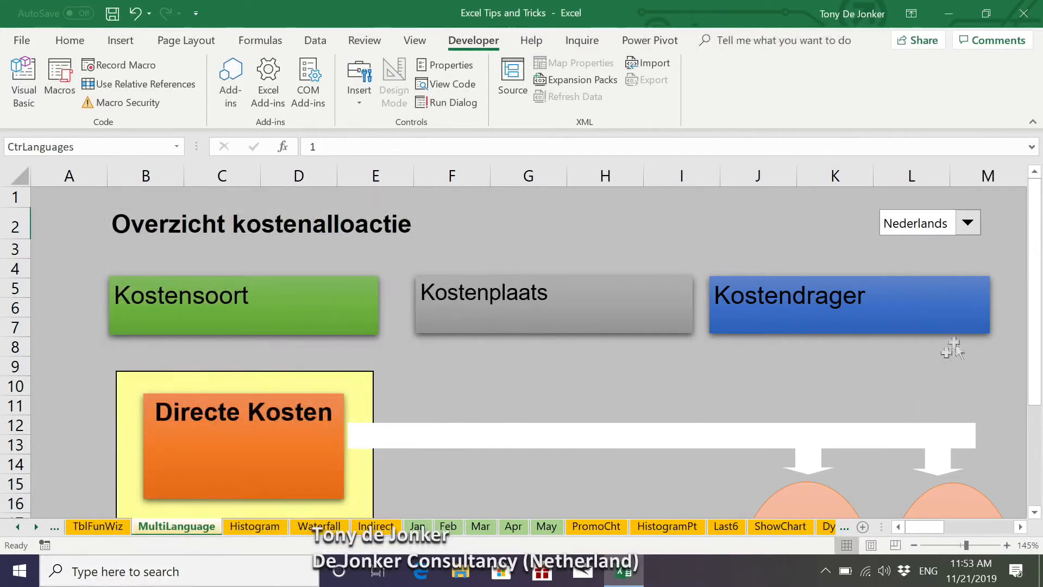
# Step: Set the diagram's language to English and go to the translation table with its linked selection cell
pyautogui.click(974, 226)
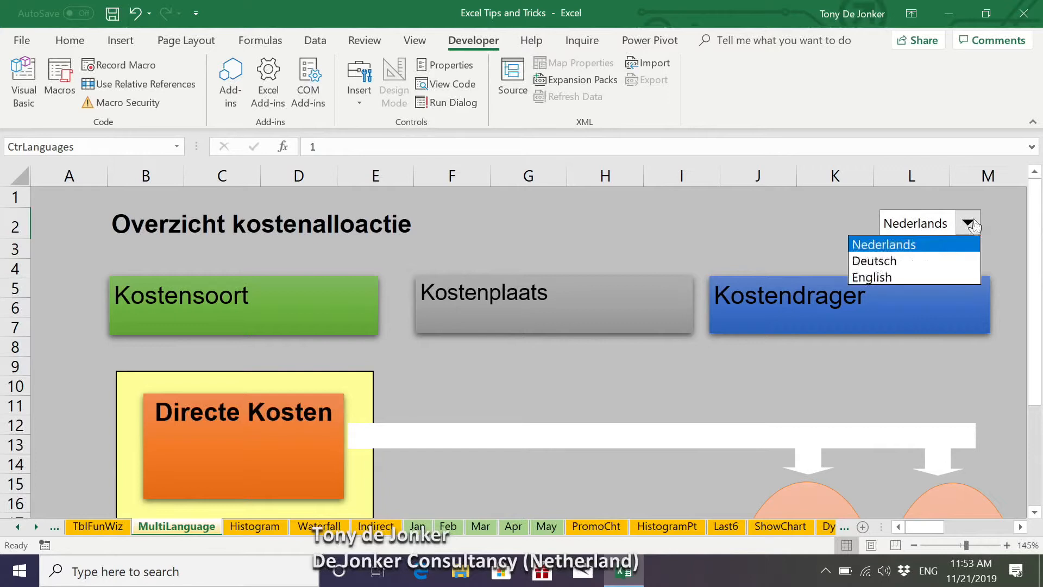
pyautogui.click(887, 278)
pyautogui.moveTo(926, 527); pyautogui.dragTo(989, 528)
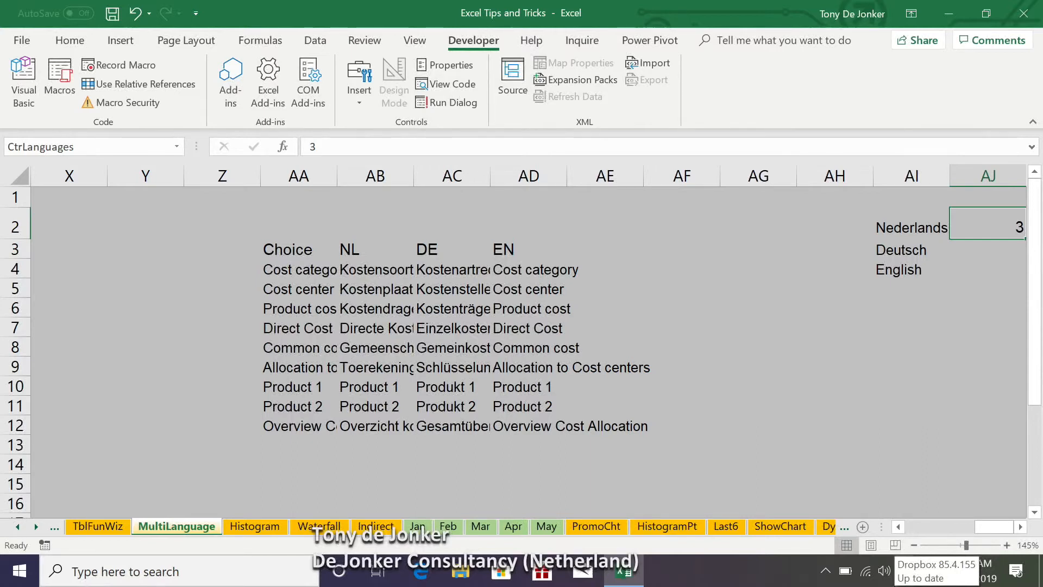
# Step: Examine the OFFSET formula in AA4 and its function arguments without changing them
pyautogui.click(282, 269)
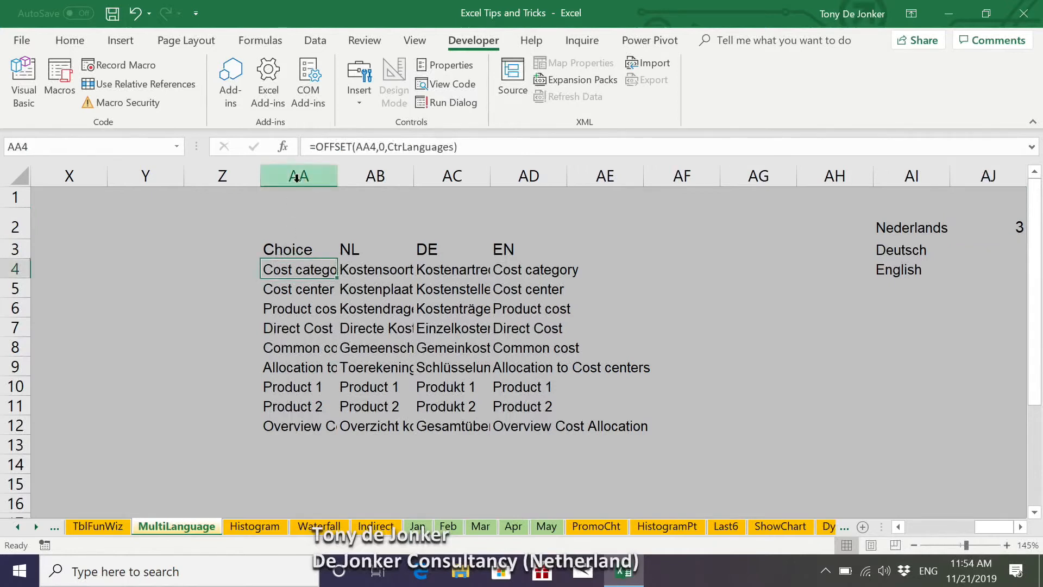
pyautogui.doubleClick(281, 267)
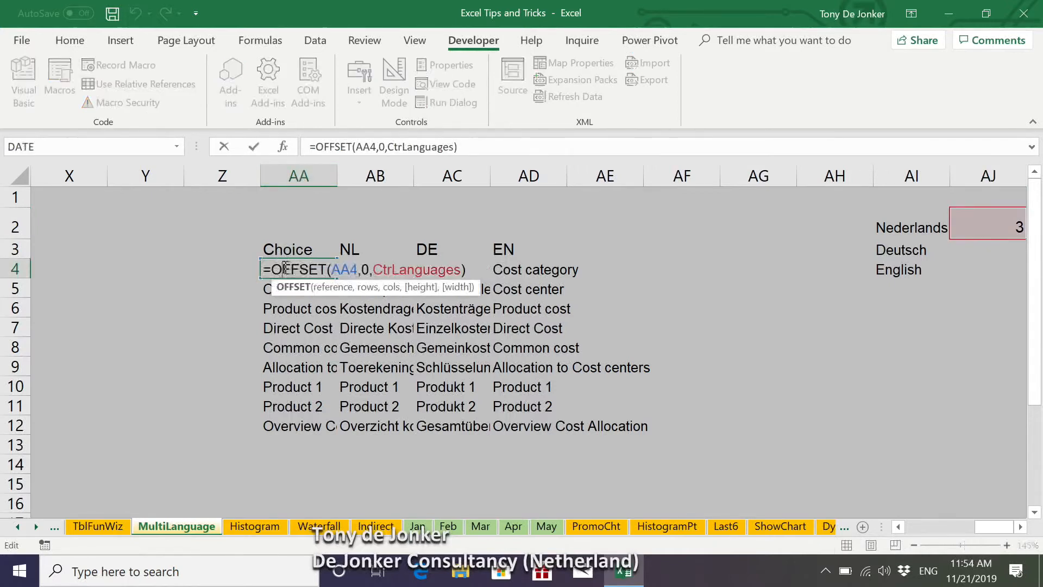
pyautogui.press('Escape')
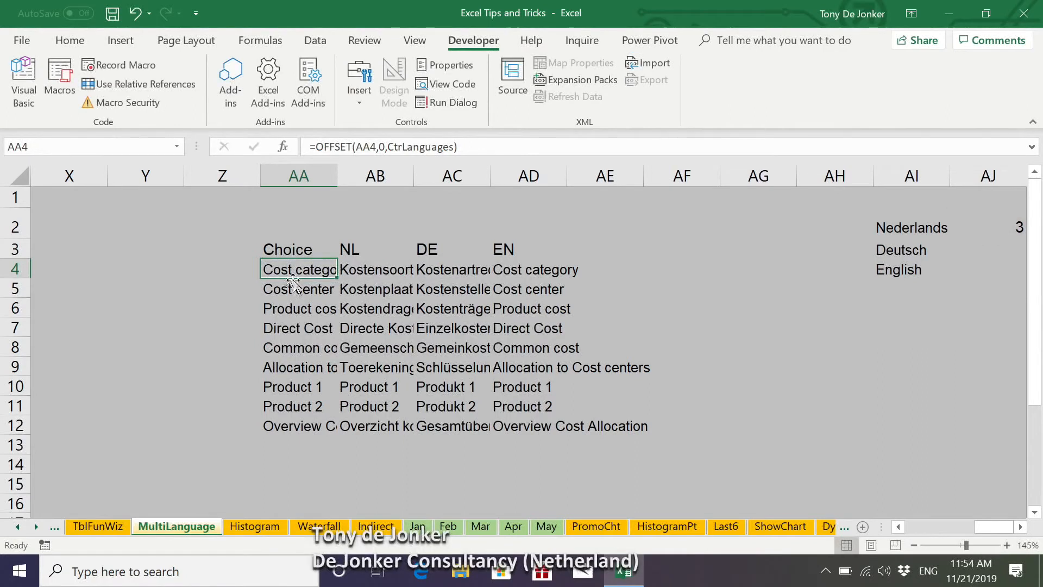
pyautogui.keyDown('ctrl'); pyautogui.scroll(3, 293, 279); pyautogui.keyUp('ctrl')
pyautogui.doubleClick(194, 300)
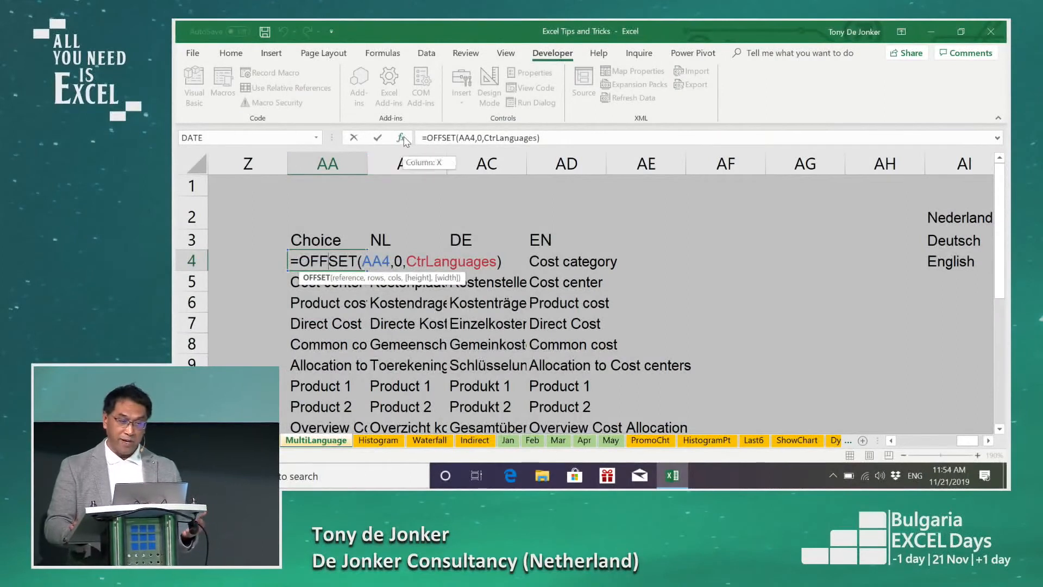
pyautogui.click(400, 138)
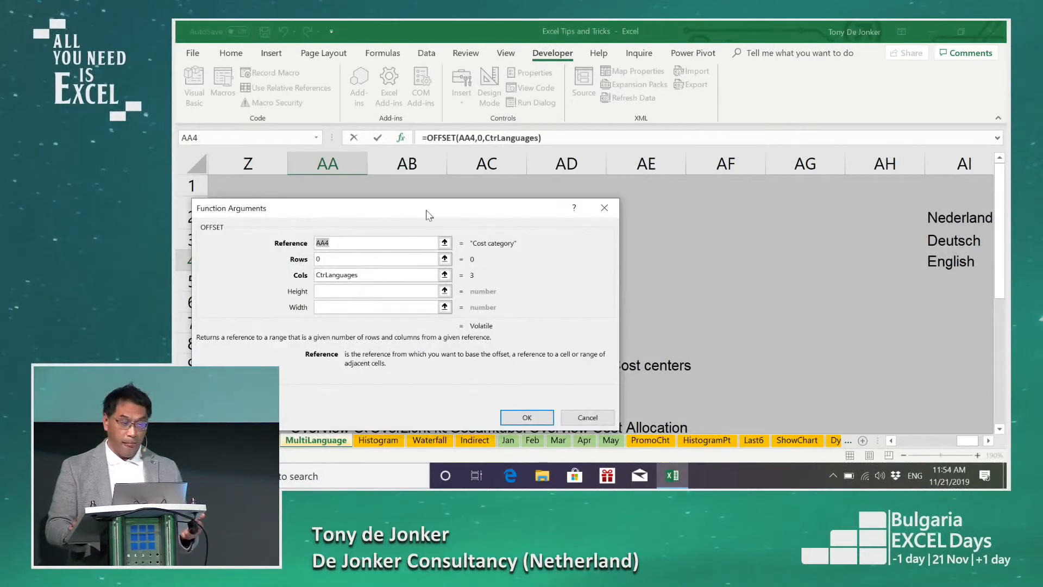
pyautogui.moveTo(434, 216); pyautogui.dragTo(696, 237)
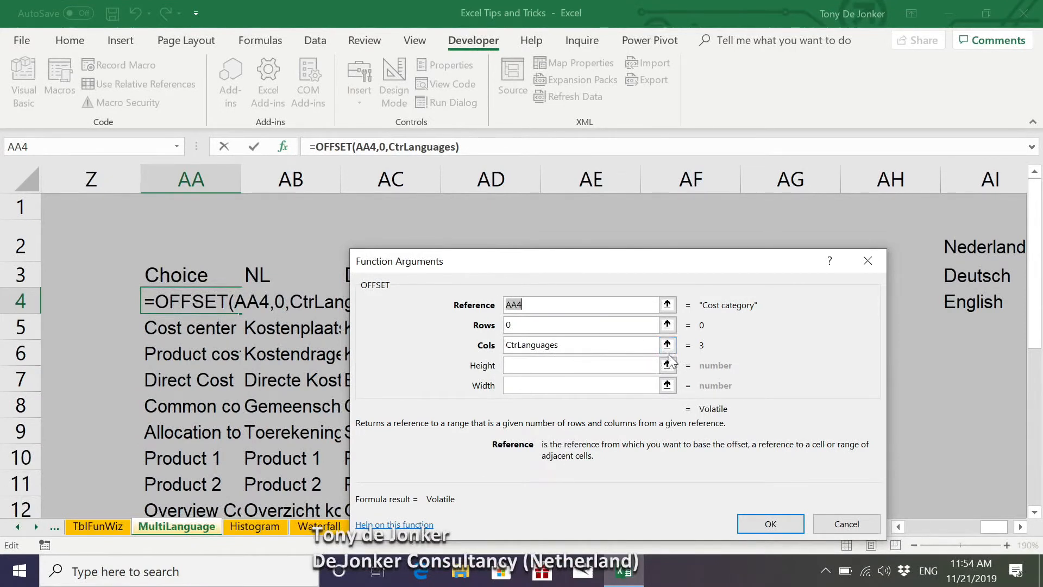
pyautogui.press('Return')
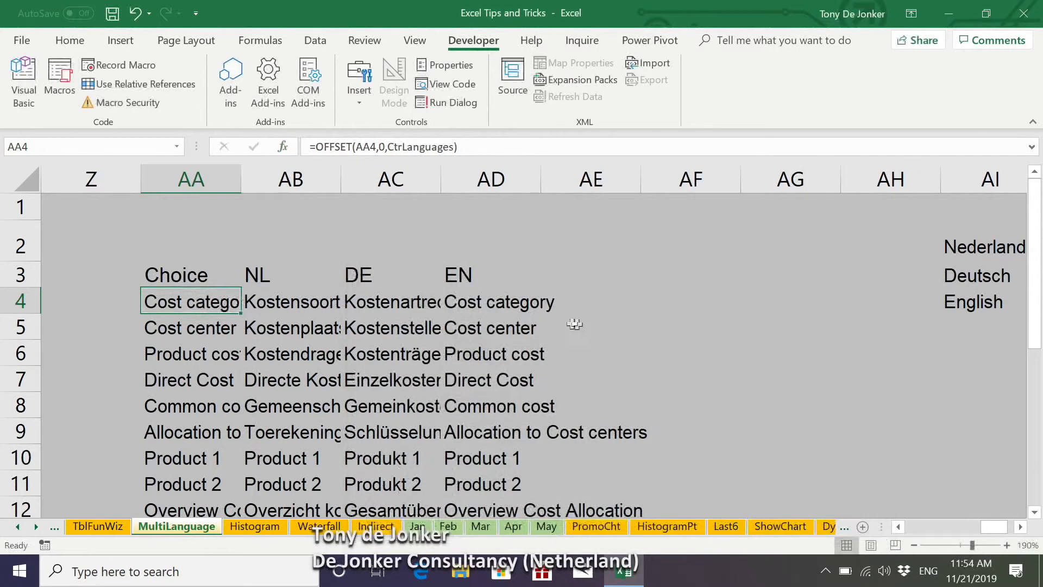
# Step: Step through the NL, DE and EN entries in row 4 and the formula cell AA4, and return to the diagram
pyautogui.click(286, 307)
pyautogui.click(400, 310)
pyautogui.click(482, 311)
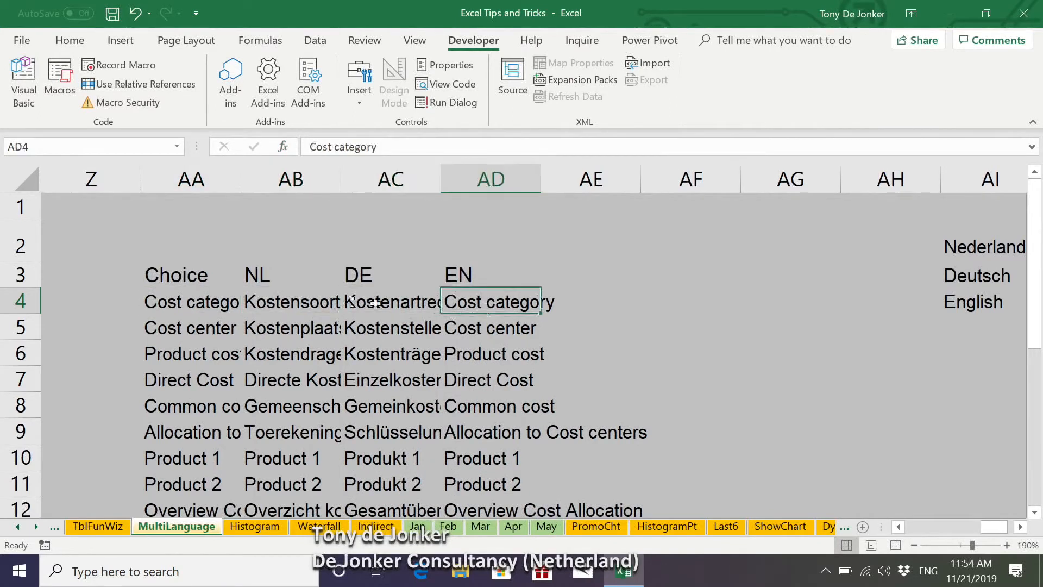
pyautogui.click(183, 302)
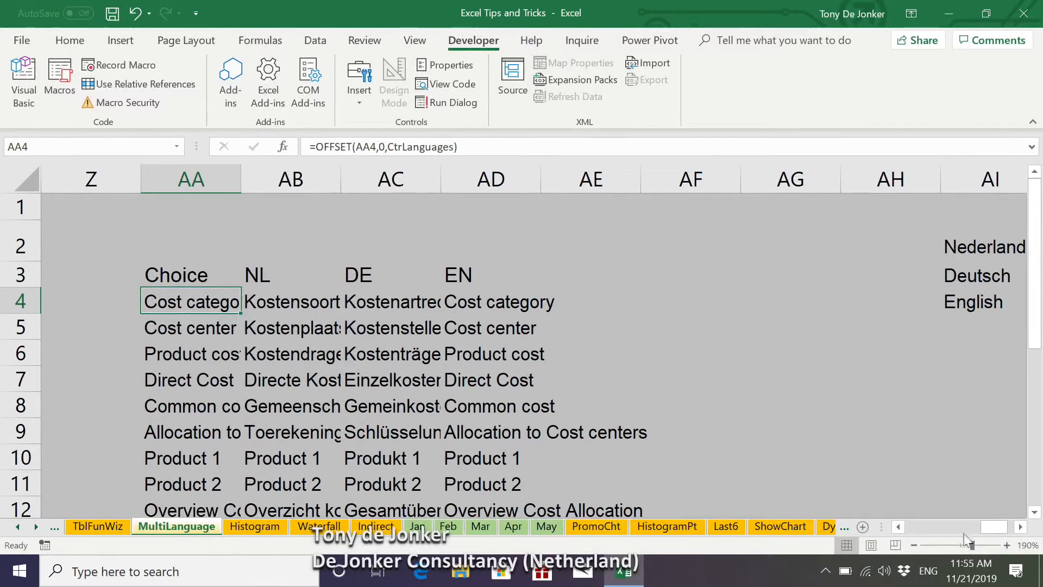
pyautogui.moveTo(992, 527); pyautogui.dragTo(916, 535)
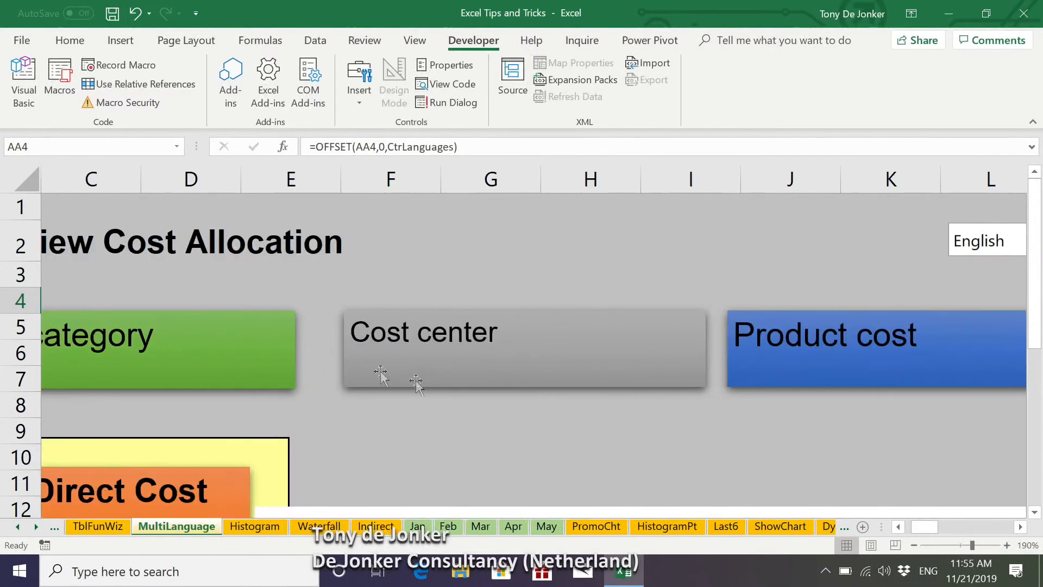
pyautogui.scroll(-5, 323, 386)
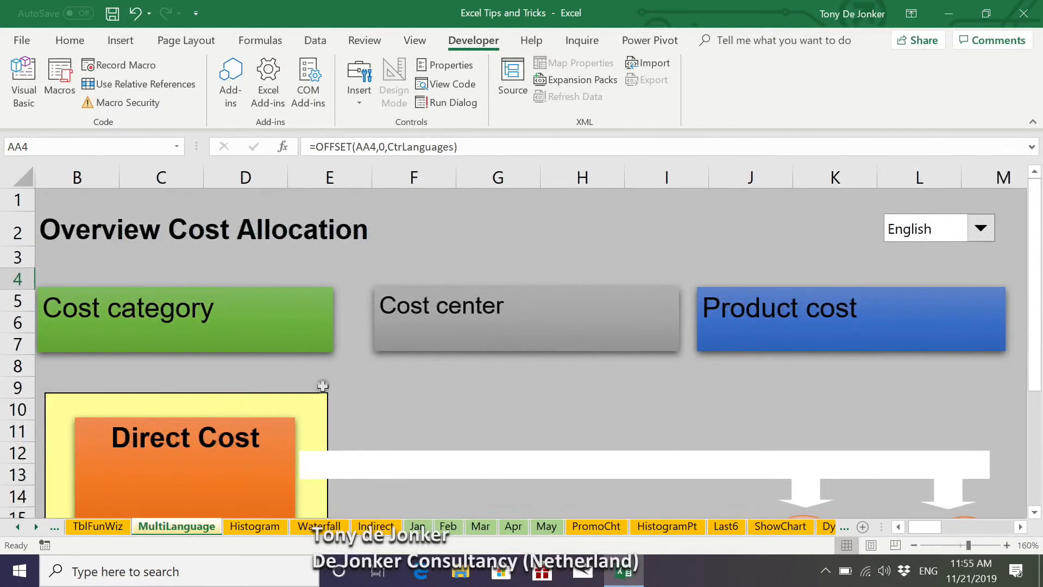
pyautogui.scroll(-1, 324, 388)
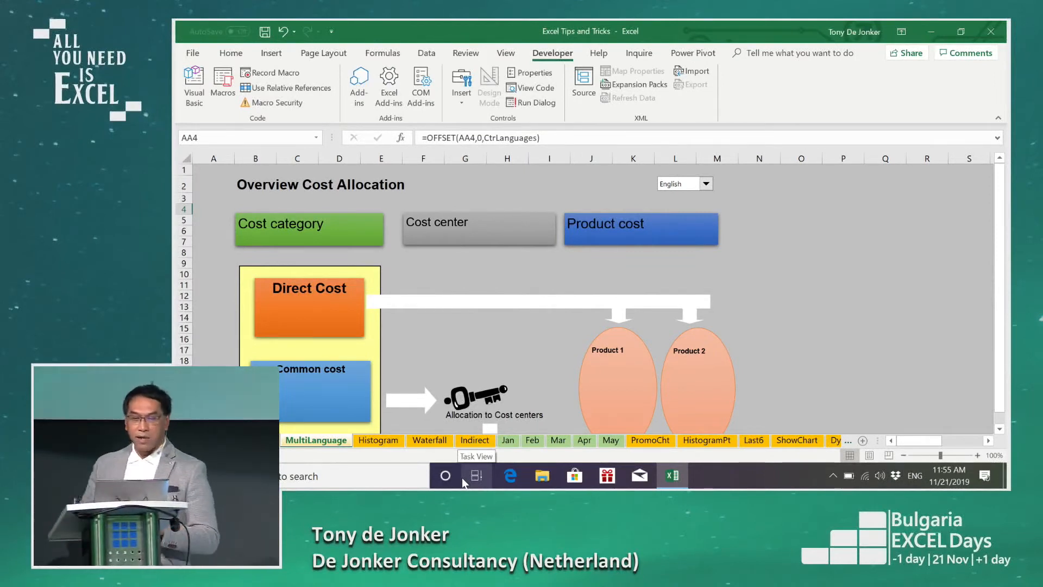
# Step: Check the cell reference behind the Cost category text box without changing it
pyautogui.click(342, 234)
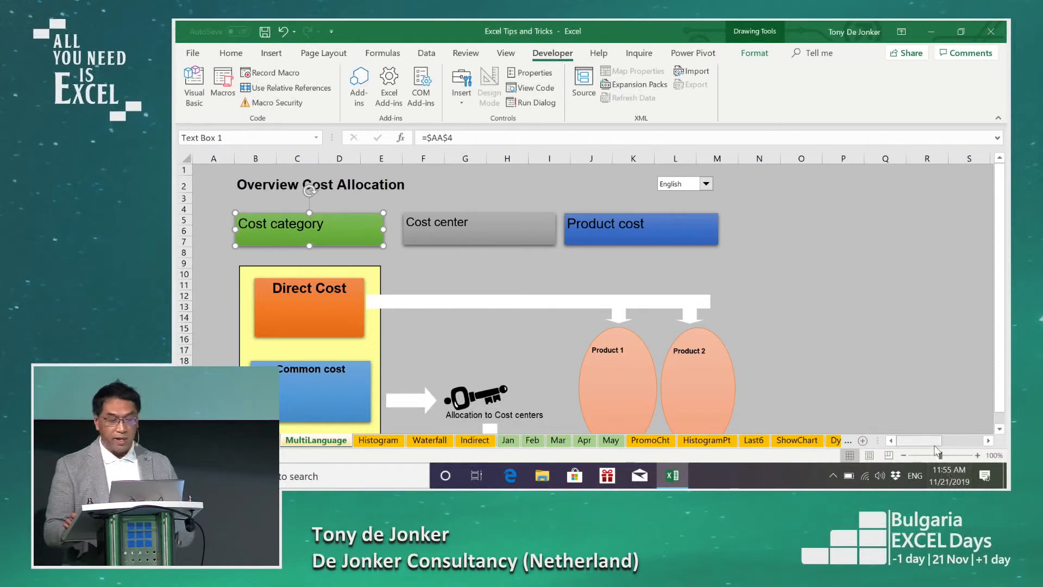
pyautogui.press('Escape')
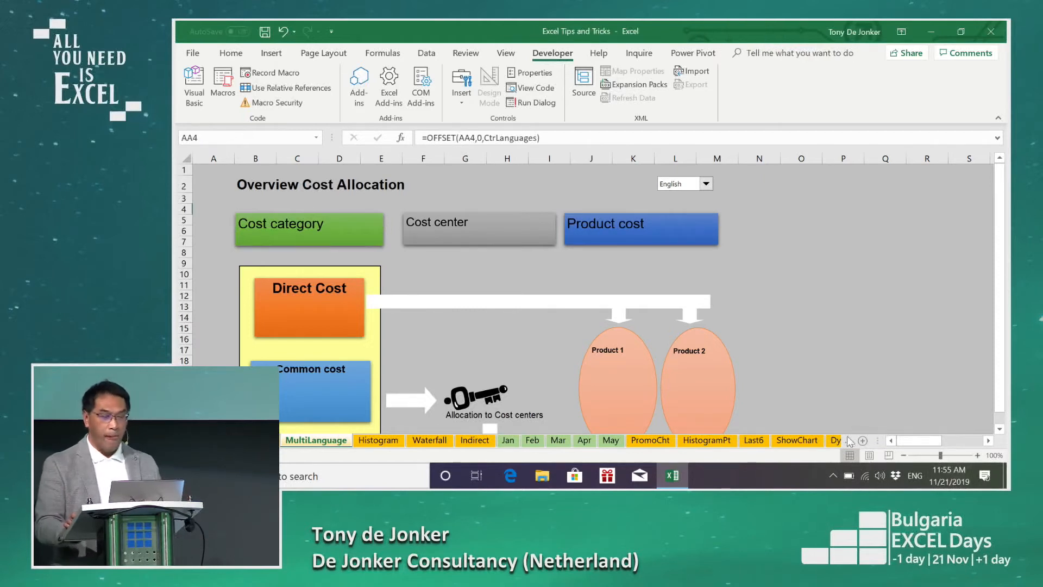
# Step: Hide the gridlines and the row and column headings on the MultiLanguage sheet
pyautogui.scroll(-1, 848, 391)
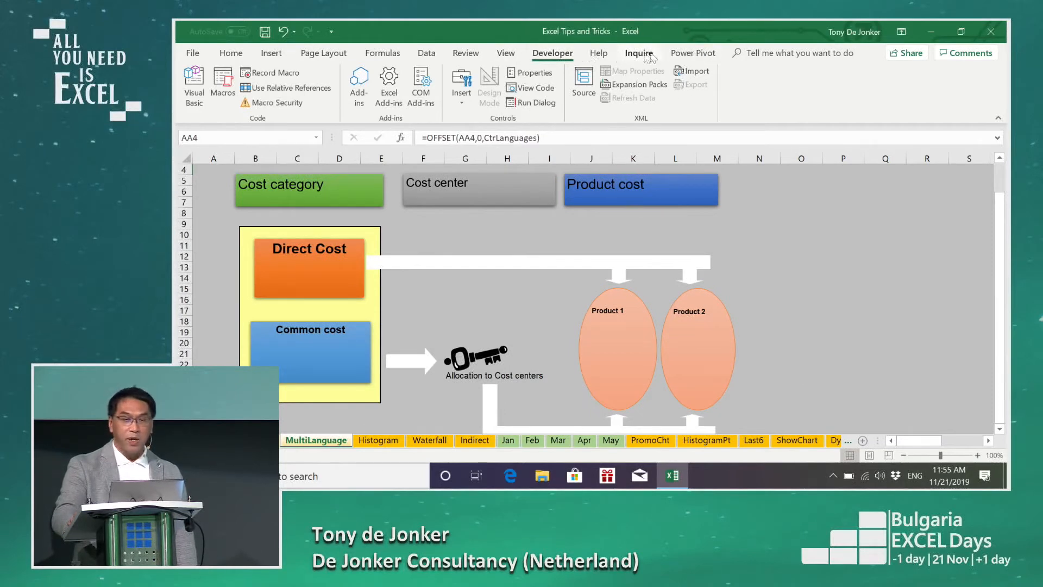
pyautogui.click(506, 53)
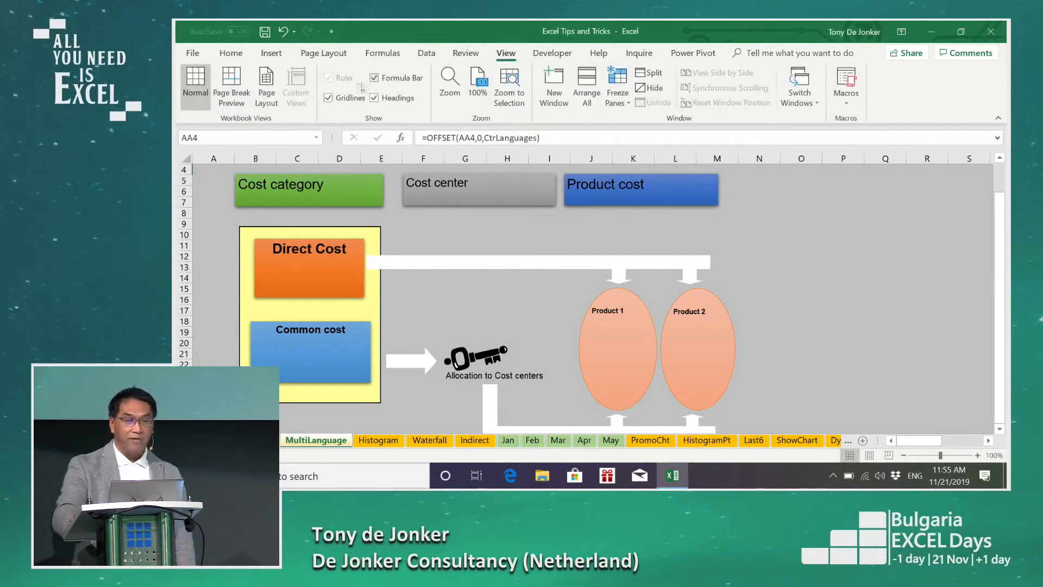
pyautogui.click(329, 99)
pyautogui.click(374, 98)
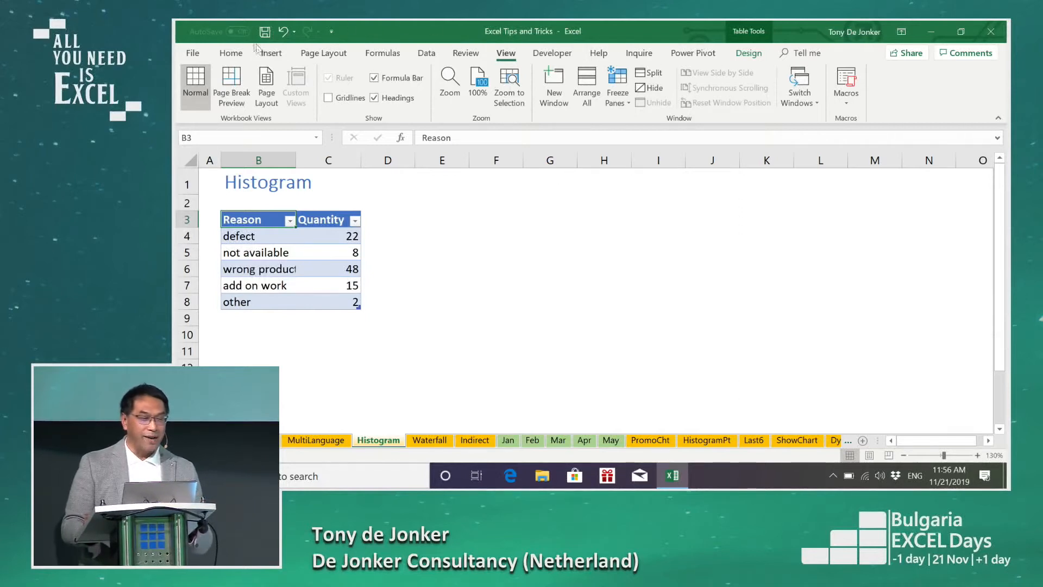
# Step: Insert a Pareto histogram chart from the Reason and Quantity table, and delete its chart title
pyautogui.click(271, 55)
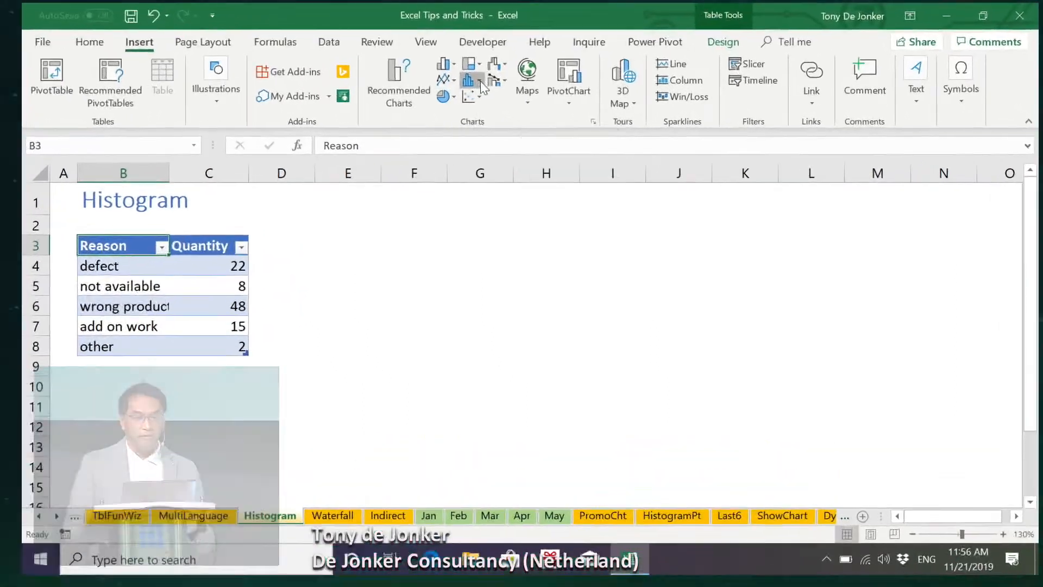
pyautogui.click(480, 80)
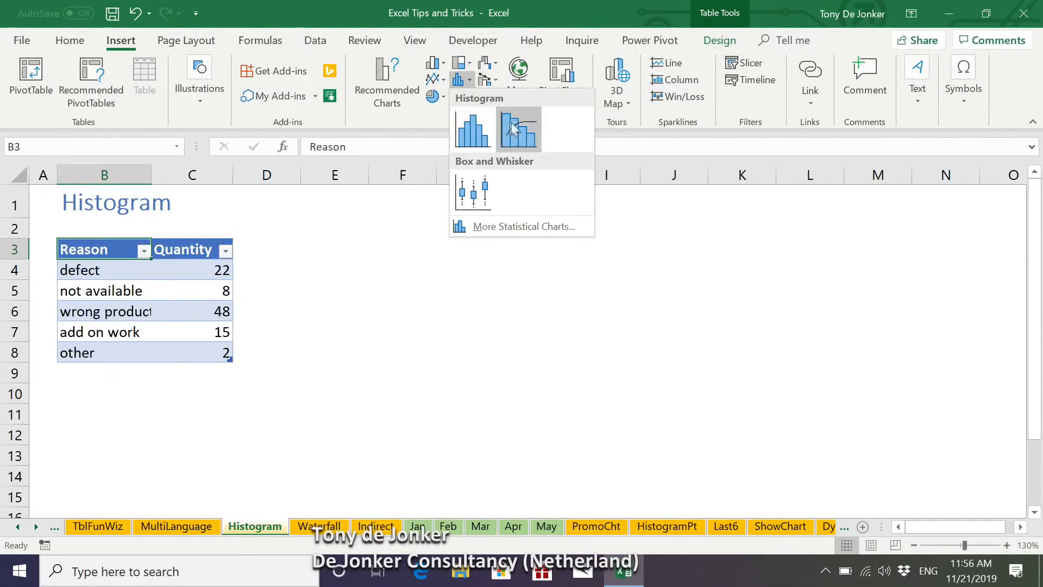
pyautogui.click(513, 123)
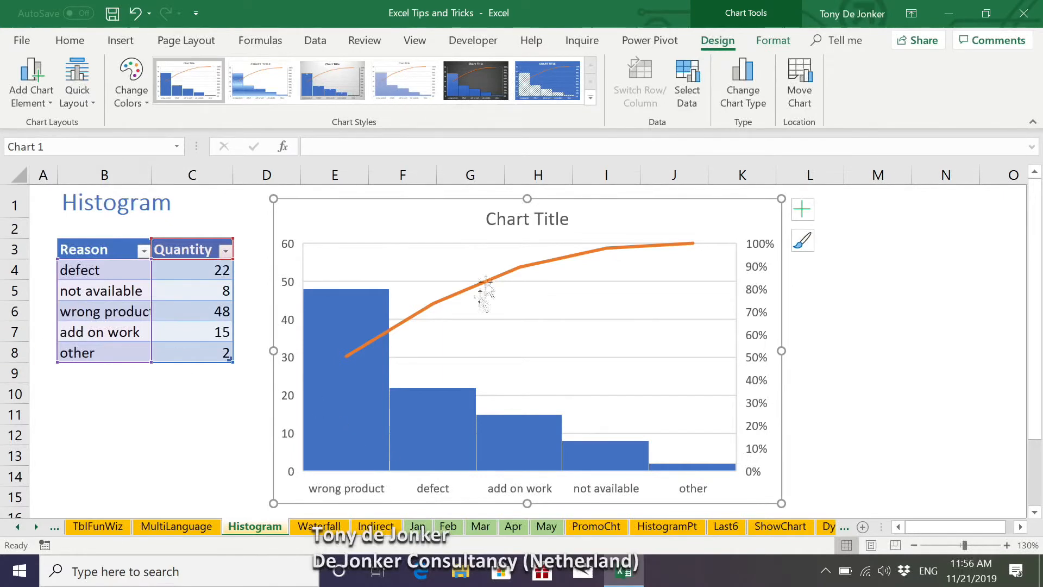
pyautogui.click(497, 227)
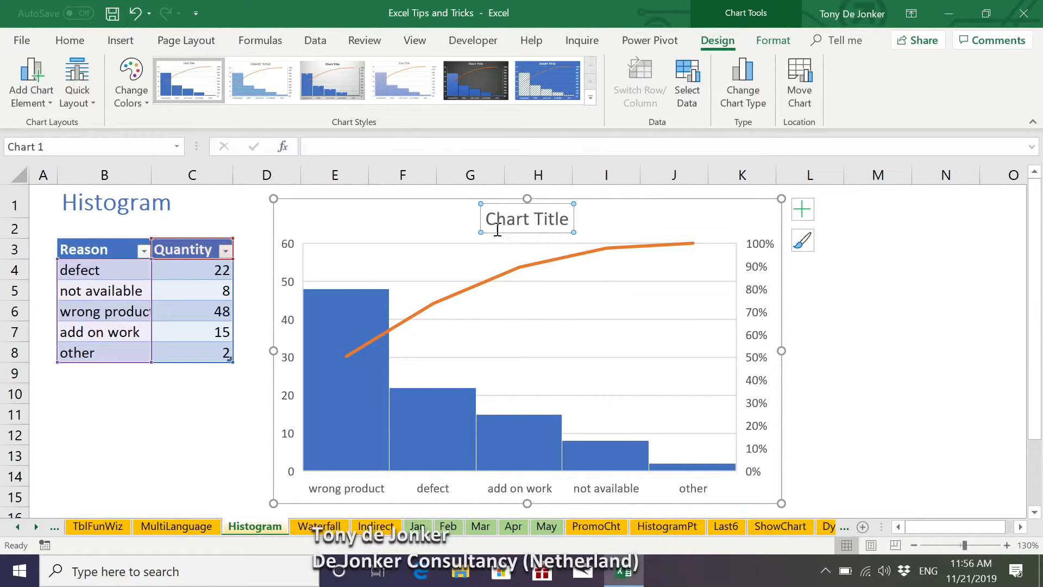
pyautogui.press('Delete')
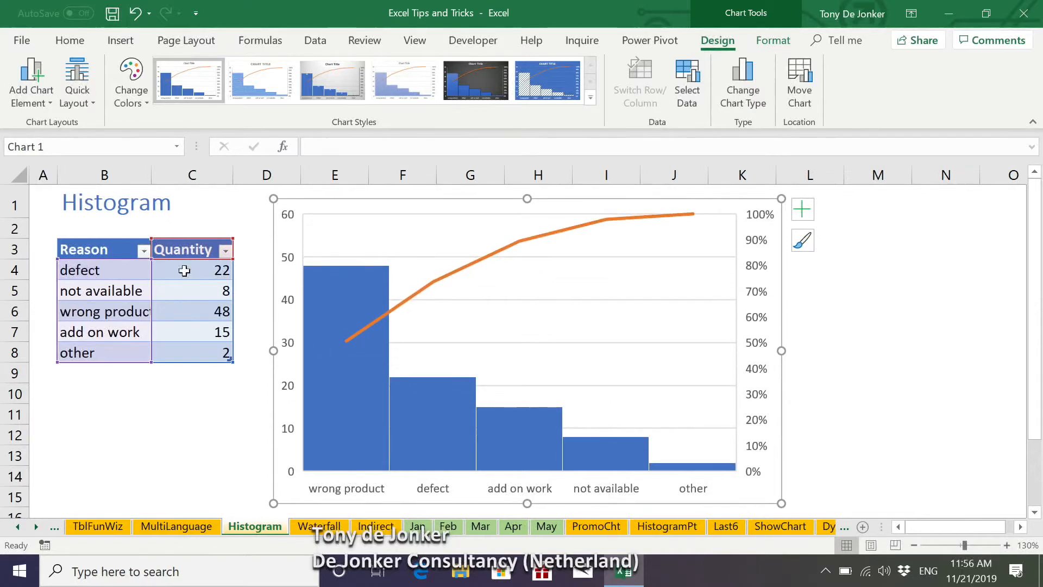
# Step: Compare the defect and wrong product quantities in the table with their columns in the Pareto chart
pyautogui.click(157, 275)
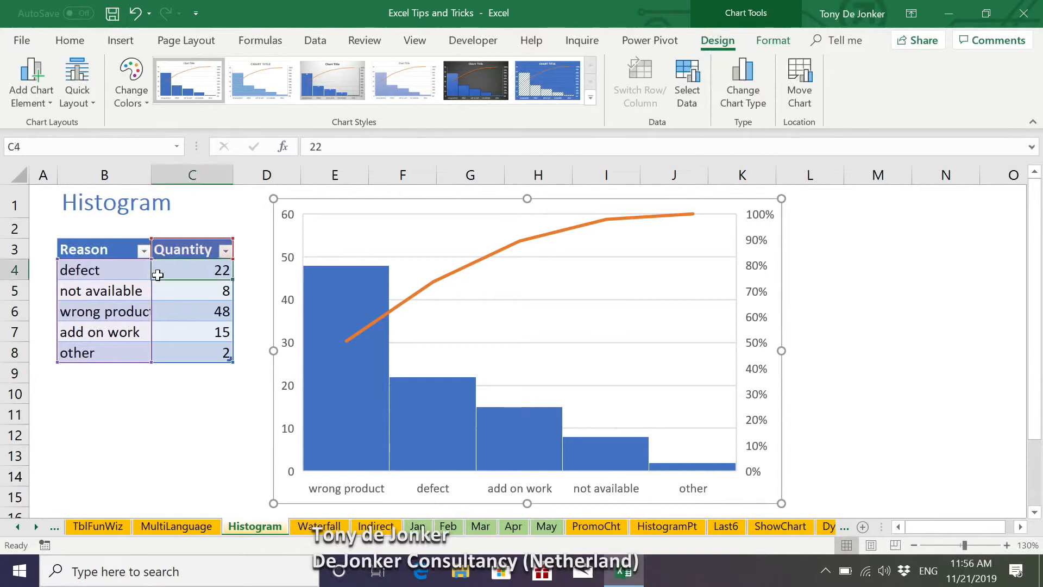
pyautogui.moveTo(425, 434)
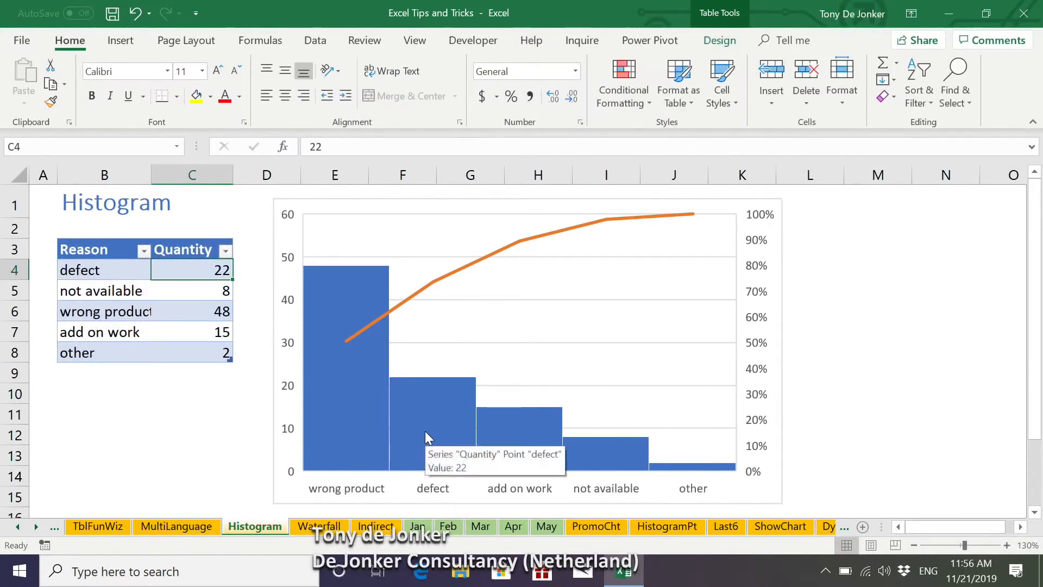
pyautogui.click(187, 313)
pyautogui.moveTo(324, 396)
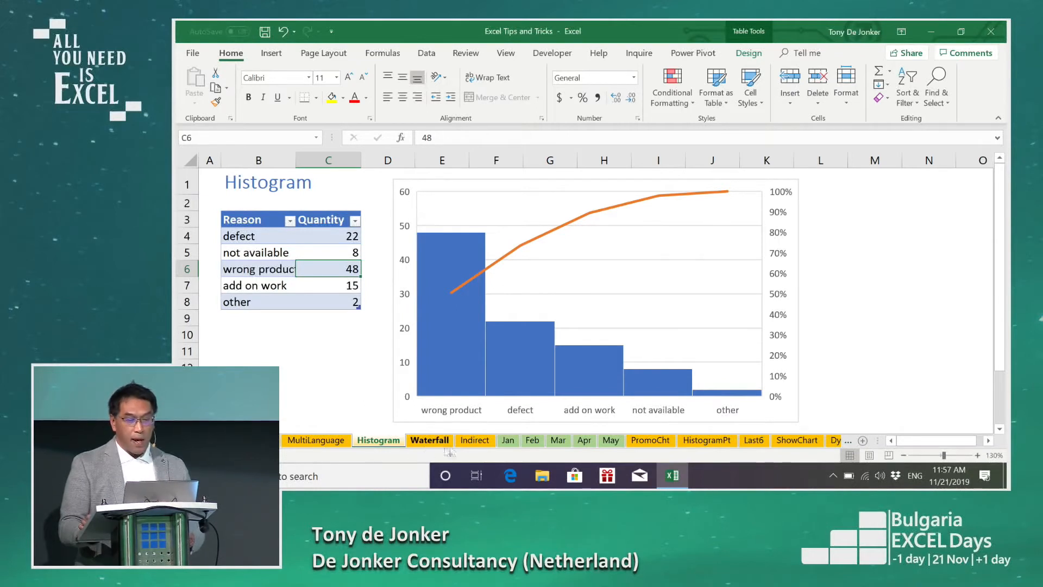
# Step: Review the account amounts on the monthly sheets from Jan to May, and go to the Indirect summary sheet
pyautogui.click(508, 440)
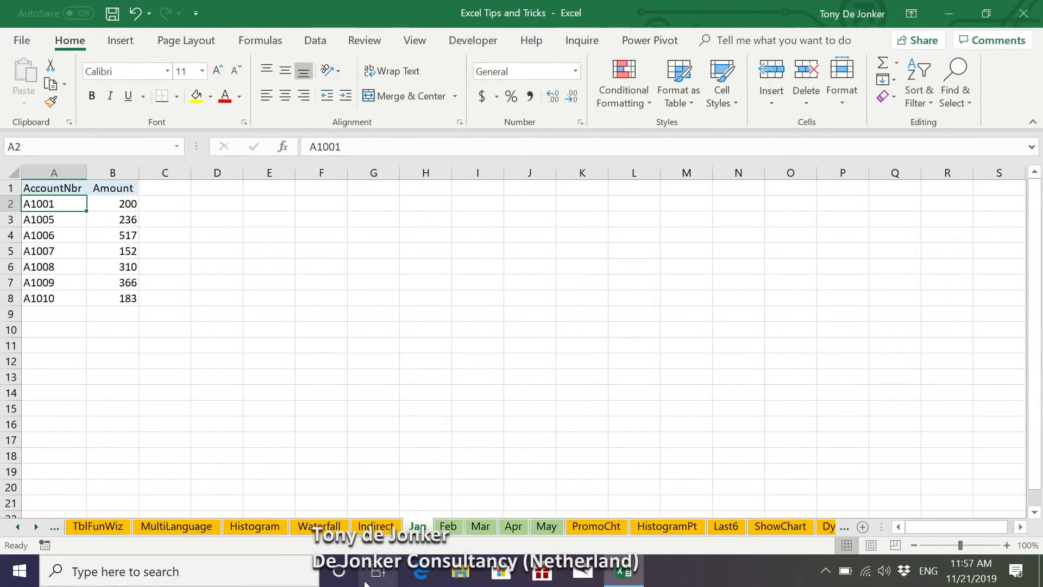
pyautogui.click(448, 527)
pyautogui.click(480, 526)
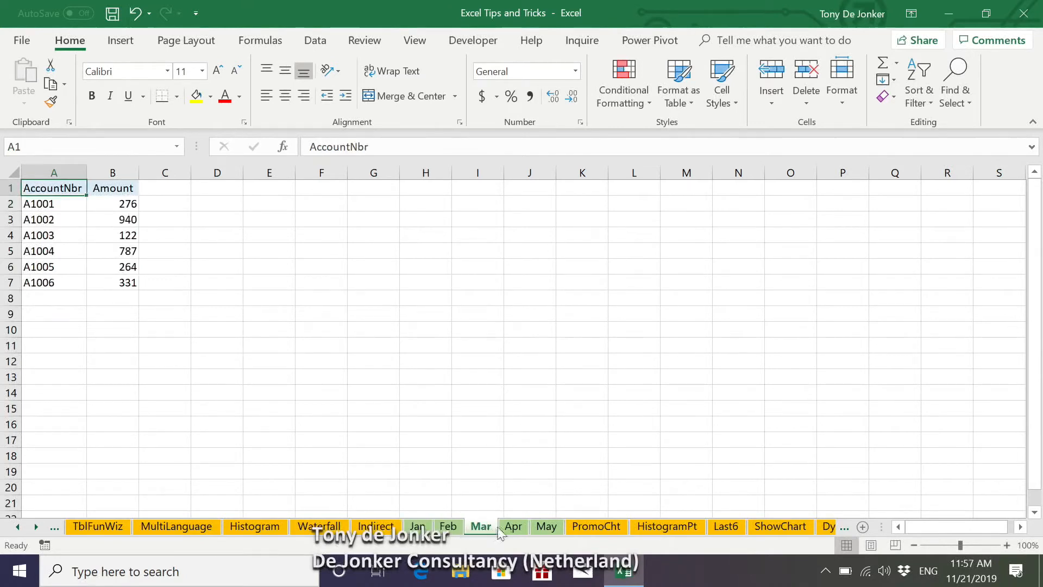
pyautogui.click(546, 526)
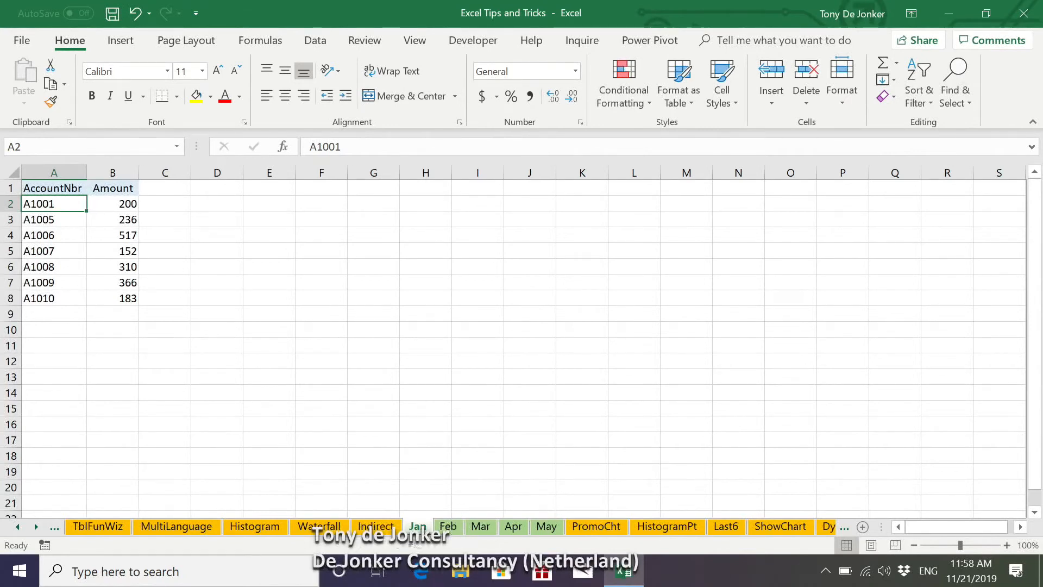
pyautogui.click(376, 526)
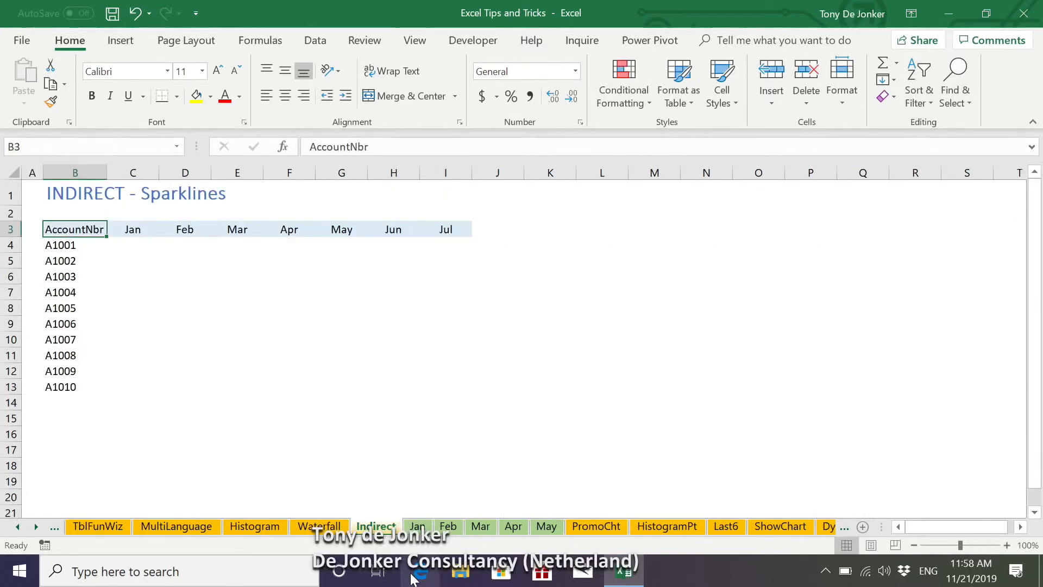
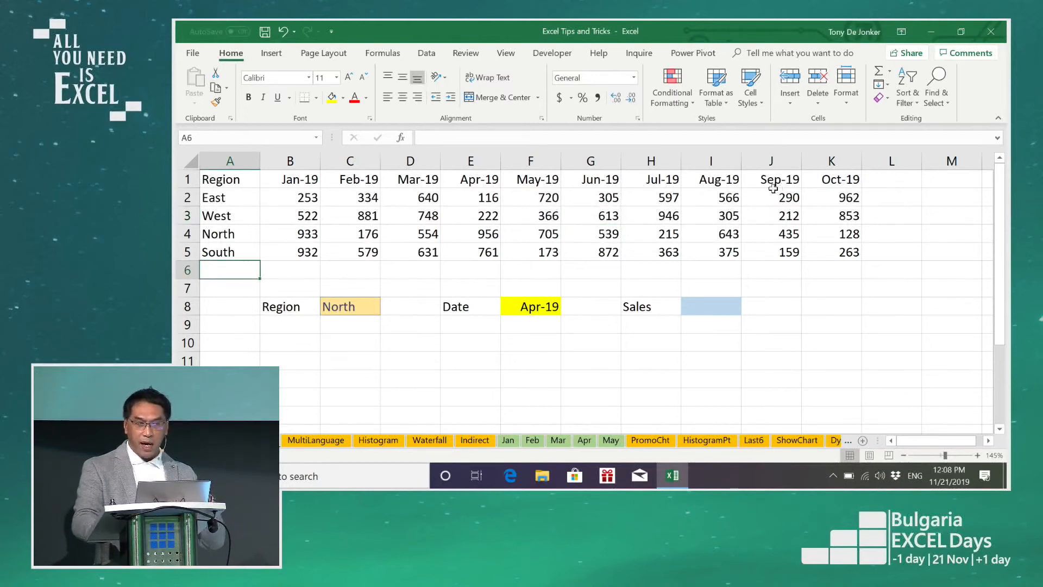
# Step: Format the regional sales range A1:K5 as a table with headers
pyautogui.click(712, 198)
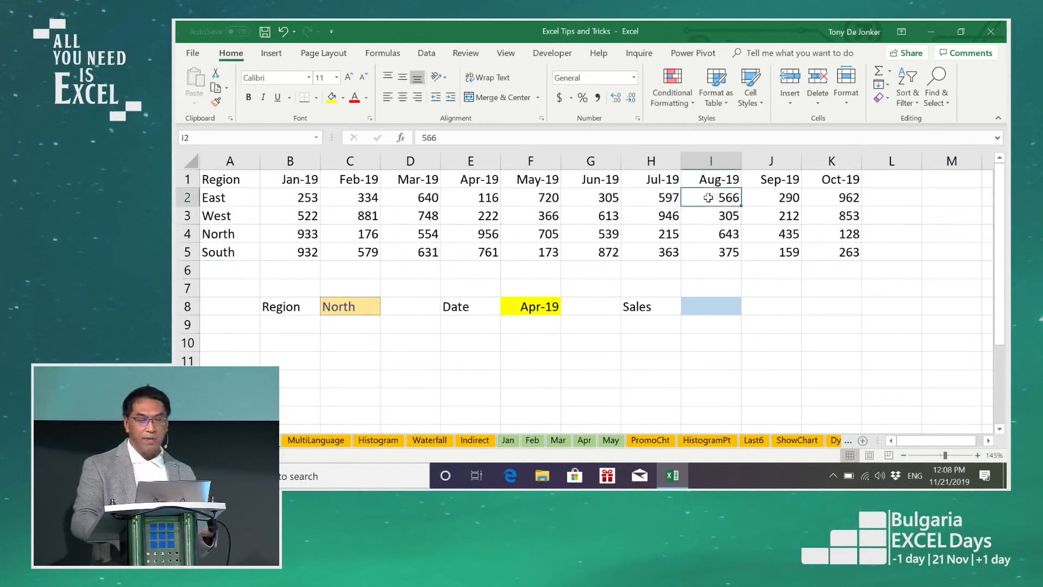
pyautogui.click(726, 99)
pyautogui.click(745, 269)
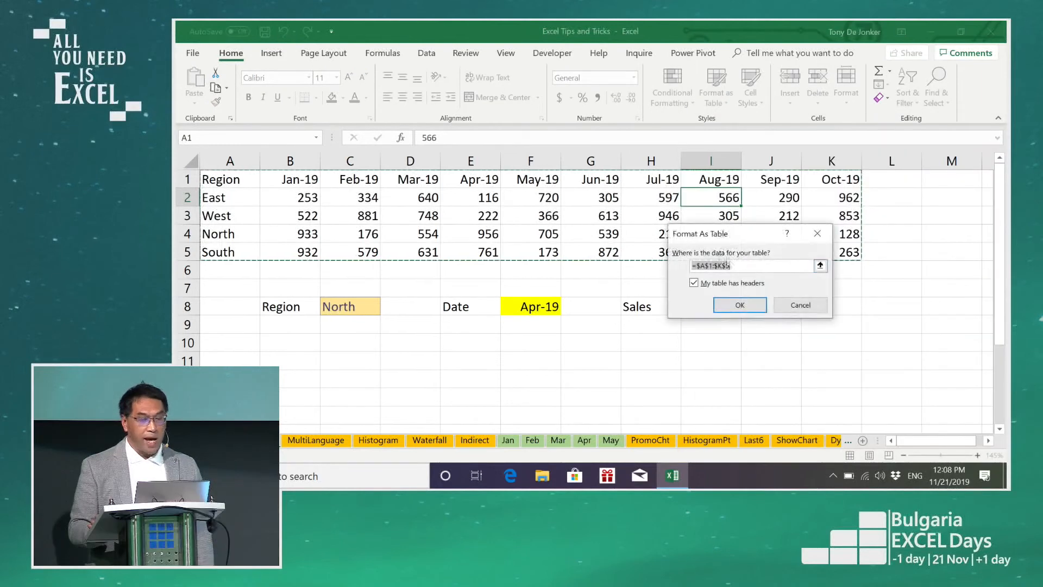
pyautogui.click(738, 304)
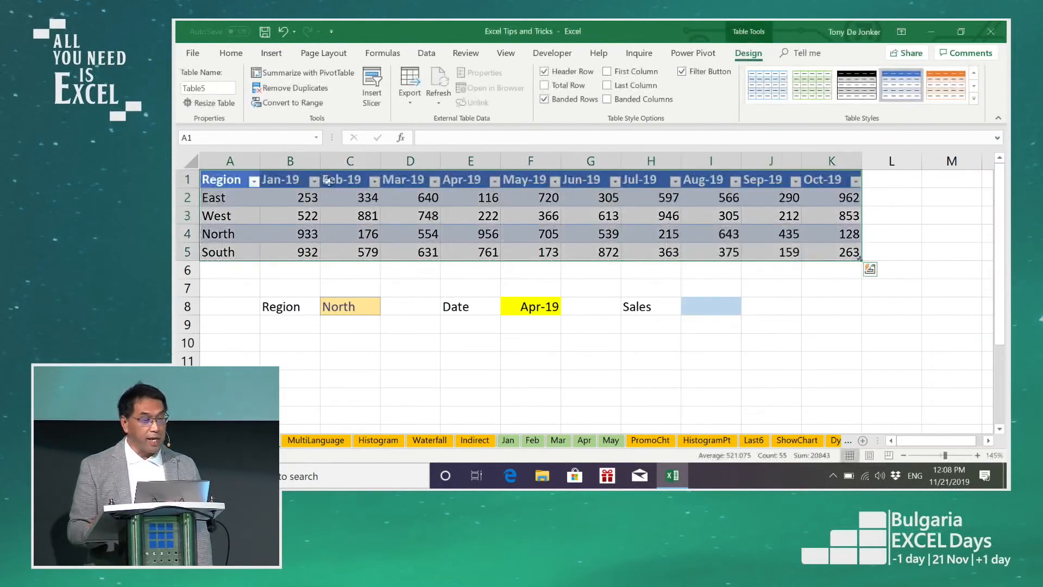
# Step: Name the new sales table DataSales
pyautogui.click(218, 88)
pyautogui.write('DataSales')
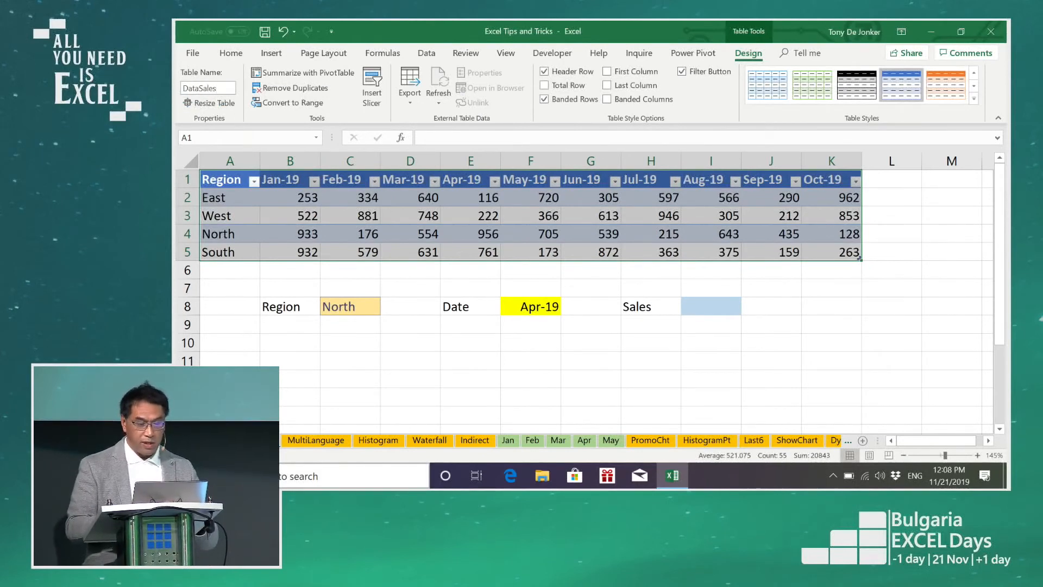
pyautogui.press('Return')
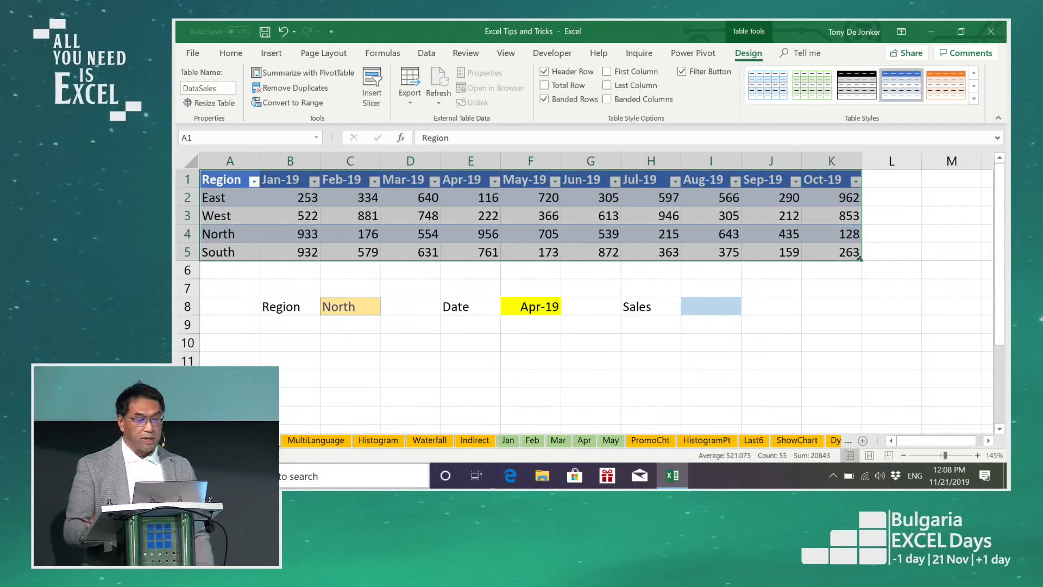
pyautogui.click(467, 219)
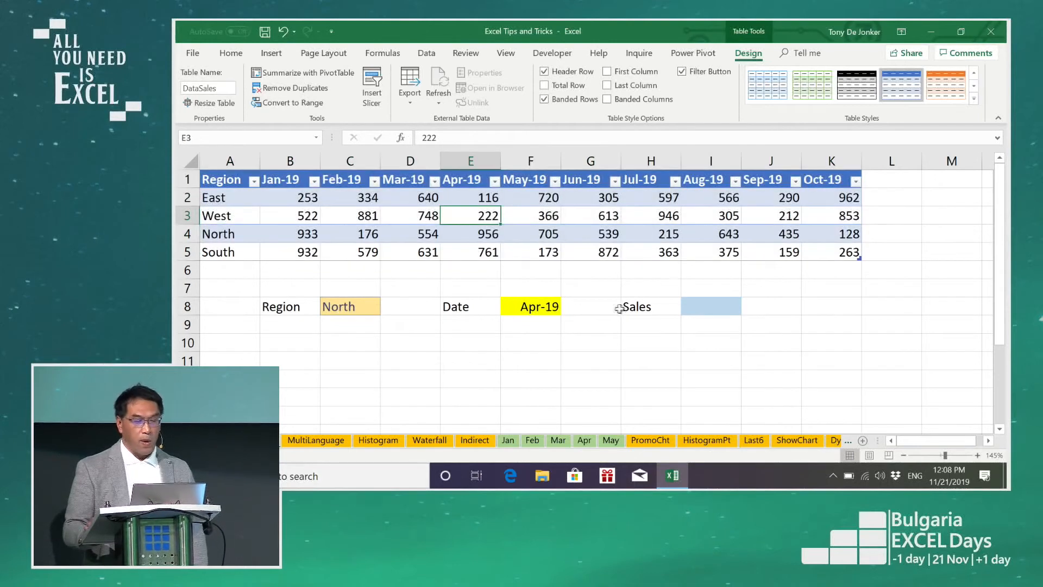
# Step: Add a second Date label in E9 and fill cell F9 with light blue
pyautogui.click(719, 305)
pyautogui.moveTo(673, 476)
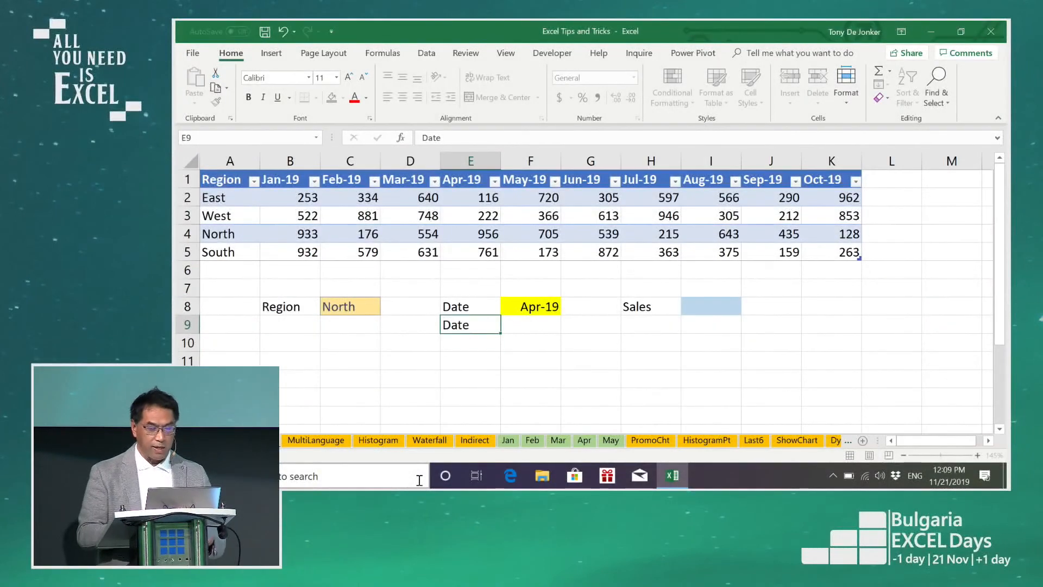
pyautogui.press('Return')
pyautogui.click(549, 321)
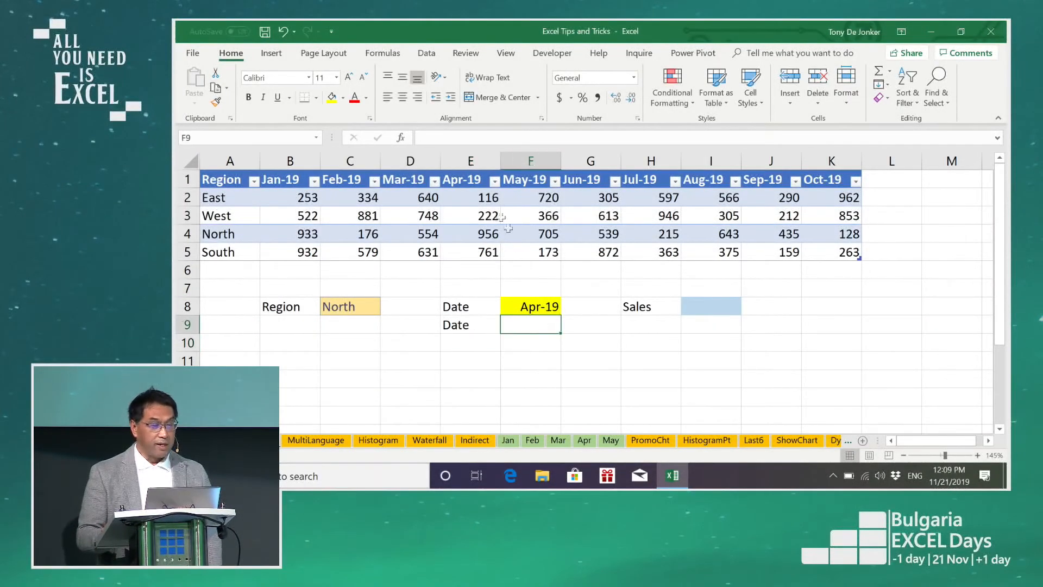
pyautogui.click(344, 98)
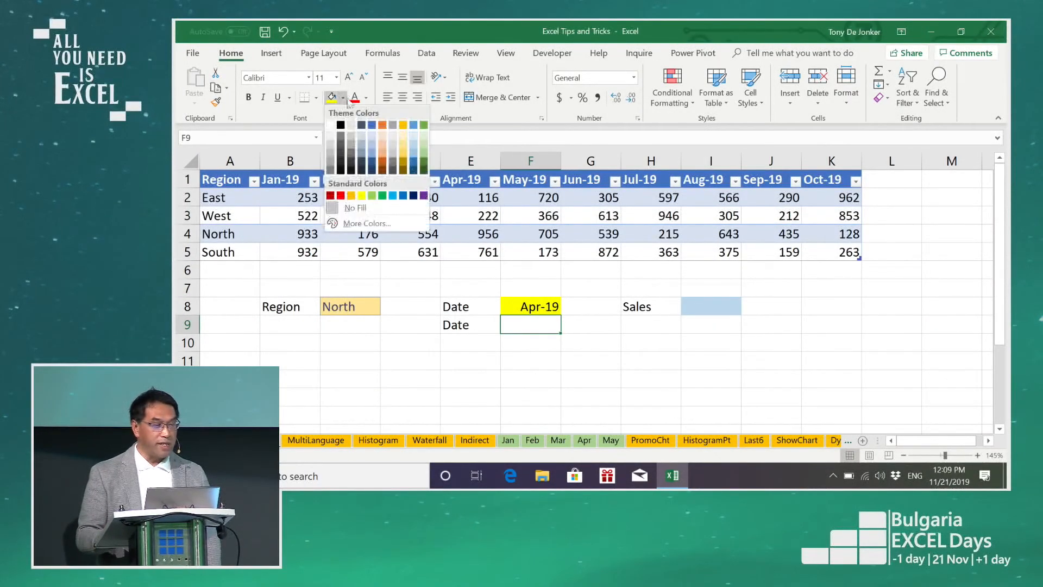
pyautogui.click(374, 132)
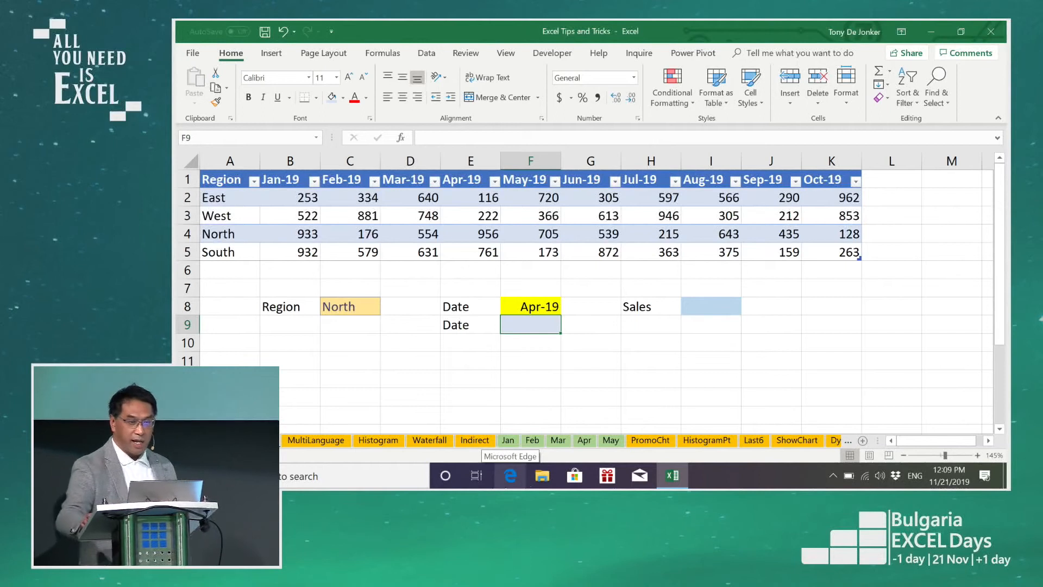
# Step: Start a TEXT function in F9 with the date in F8 as its value
pyautogui.click(535, 307)
pyautogui.click(536, 320)
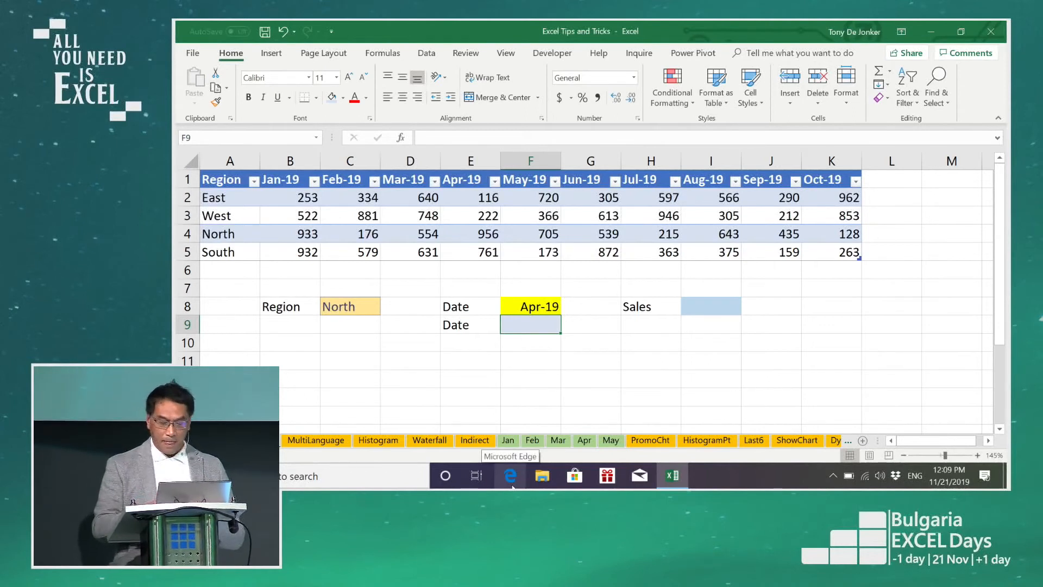
pyautogui.write('=te')
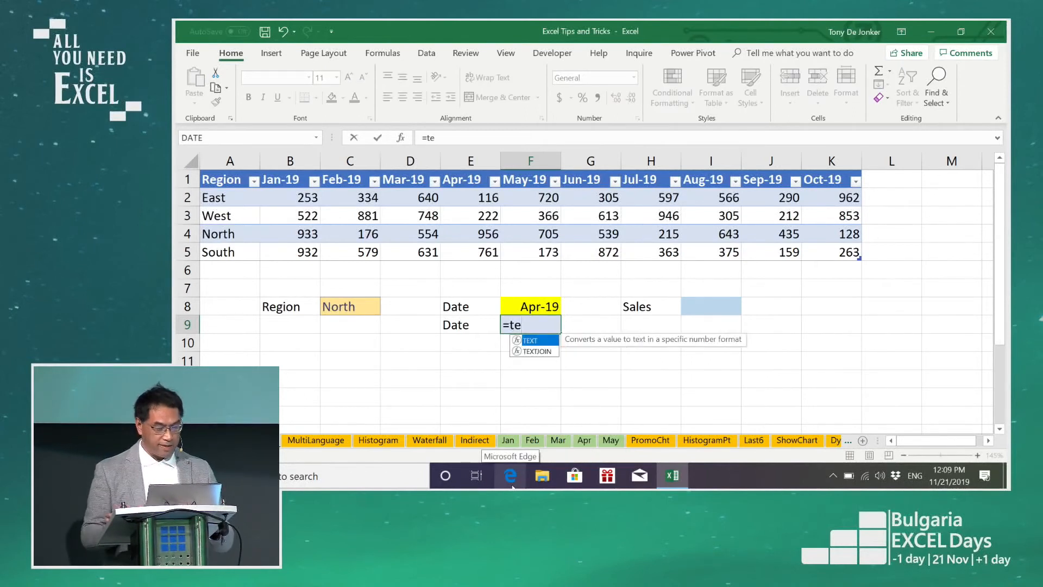
pyautogui.press('Tab')
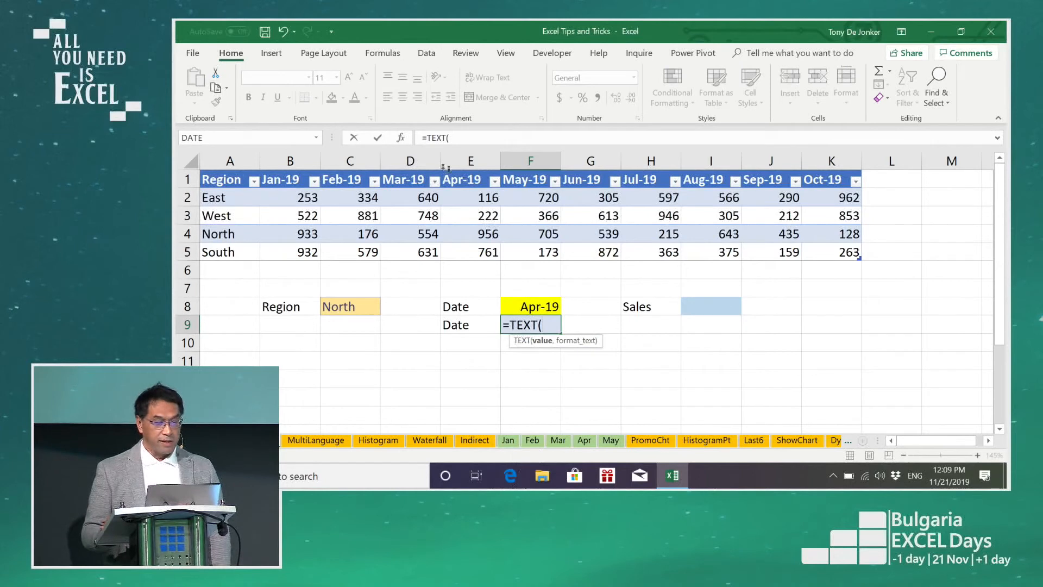
pyautogui.click(401, 138)
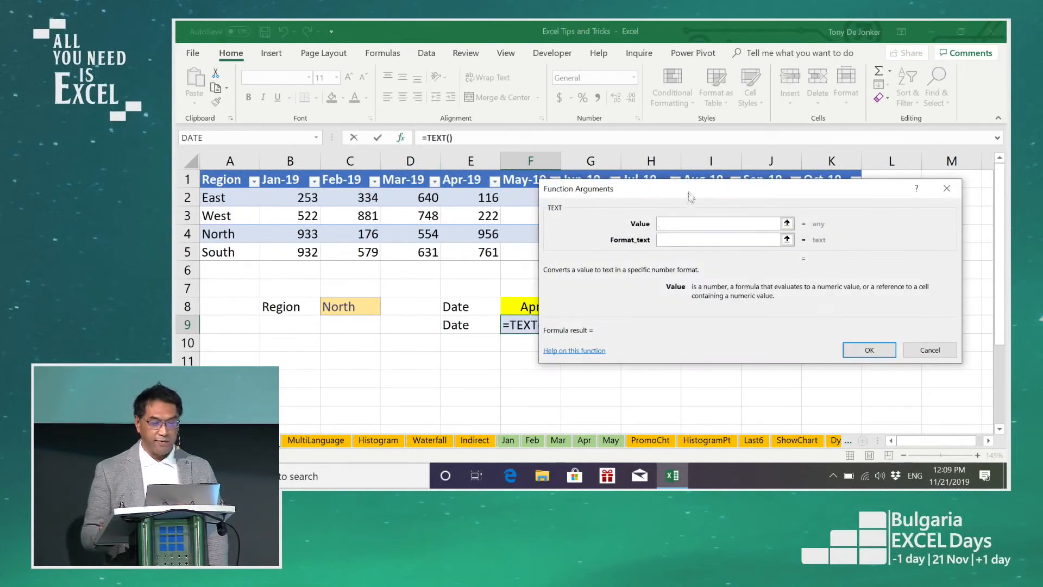
pyautogui.moveTo(693, 185); pyautogui.dragTo(754, 195)
pyautogui.click(550, 305)
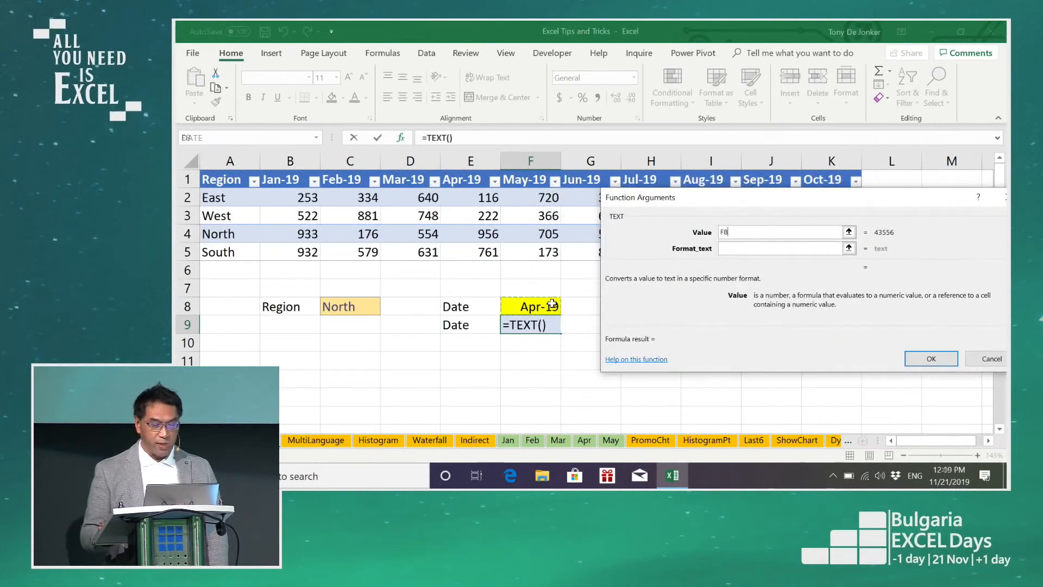
# Step: Set the TEXT function's format to mmm-yy, complete the formula, and inspect it in the cell
pyautogui.click(737, 246)
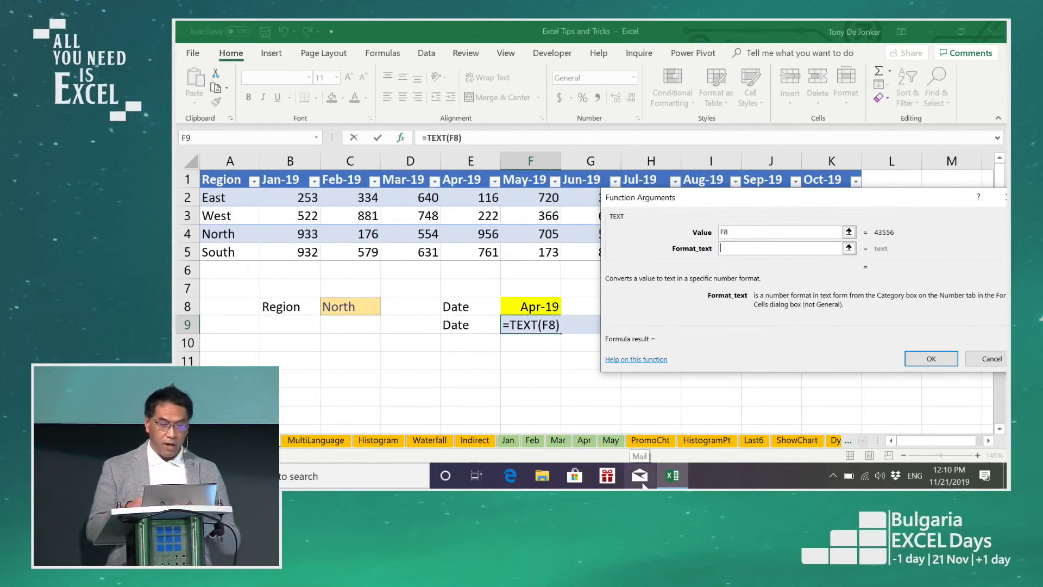
pyautogui.write('mmm')
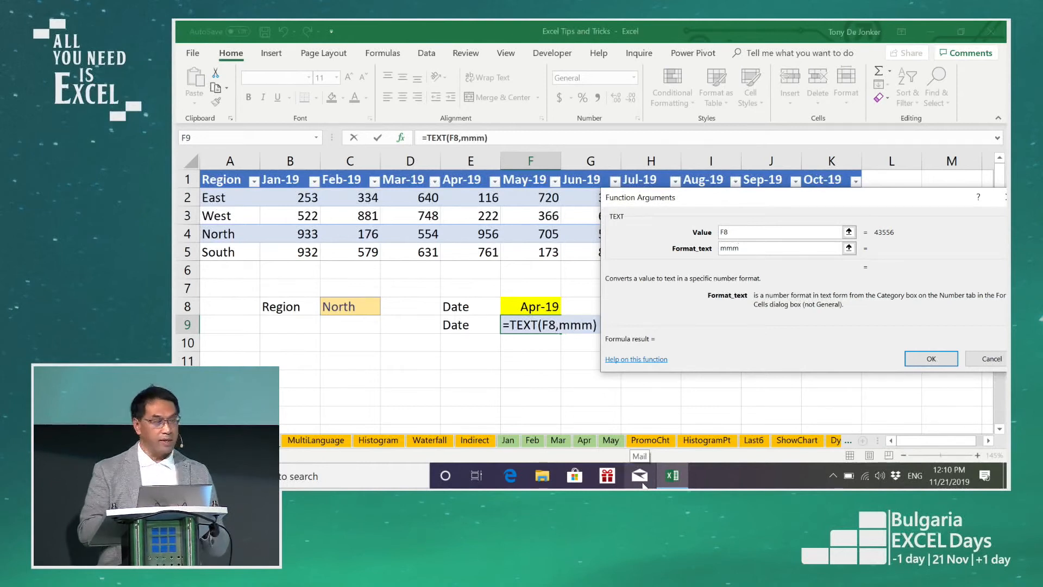
pyautogui.write('-yy')
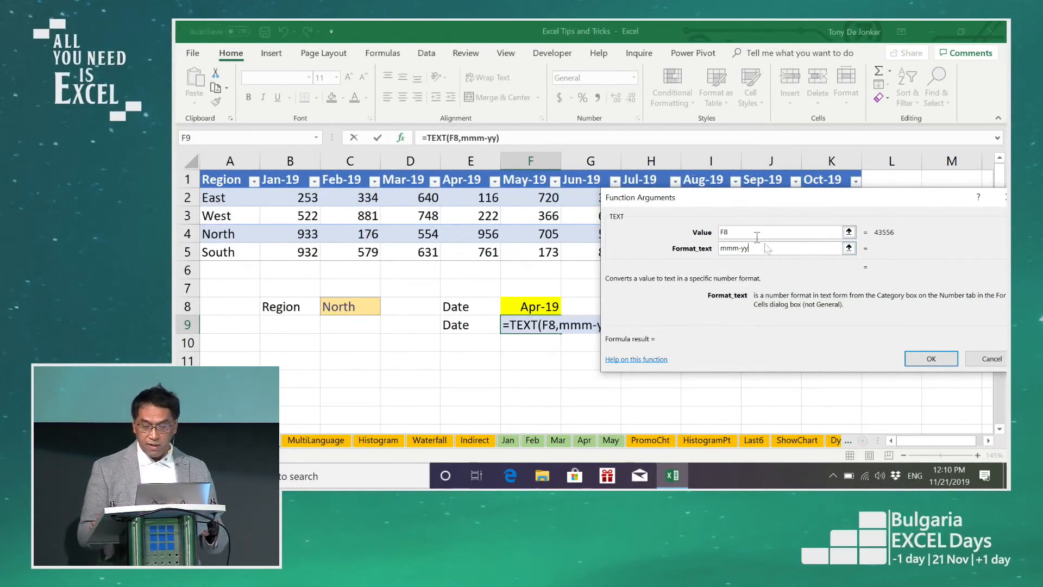
pyautogui.click(931, 358)
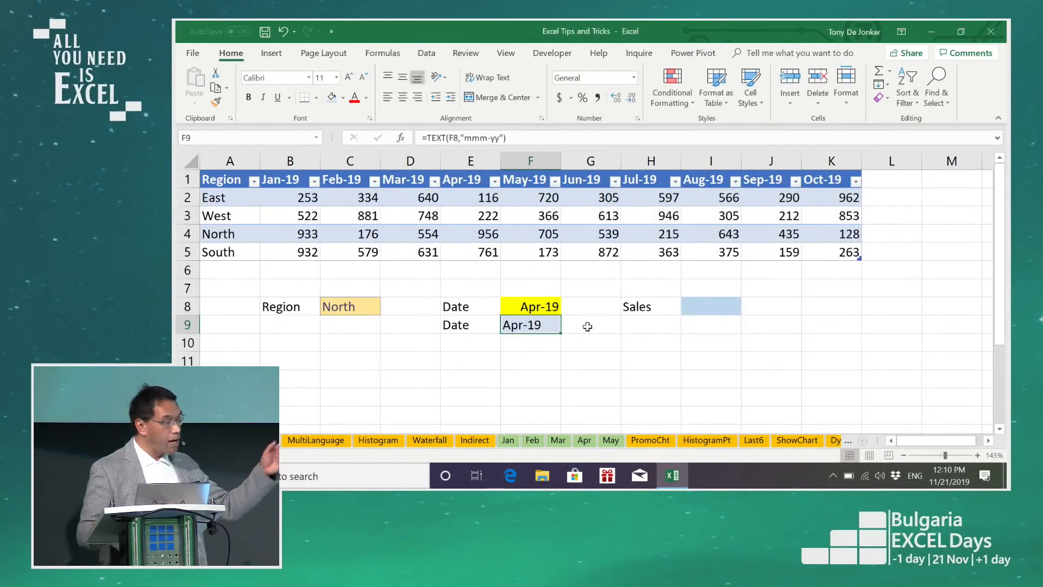
pyautogui.doubleClick(523, 324)
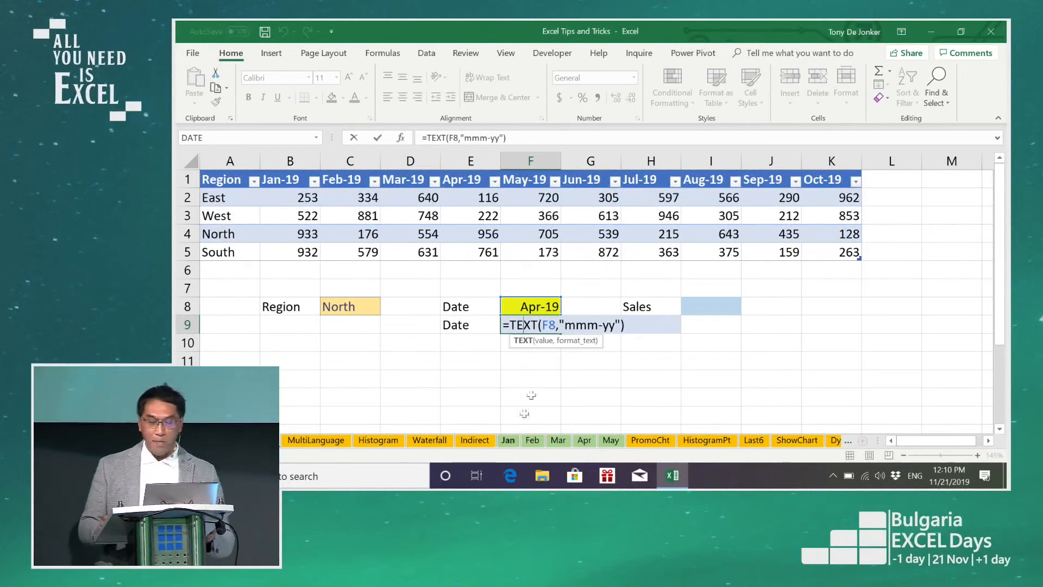
pyautogui.press('Escape')
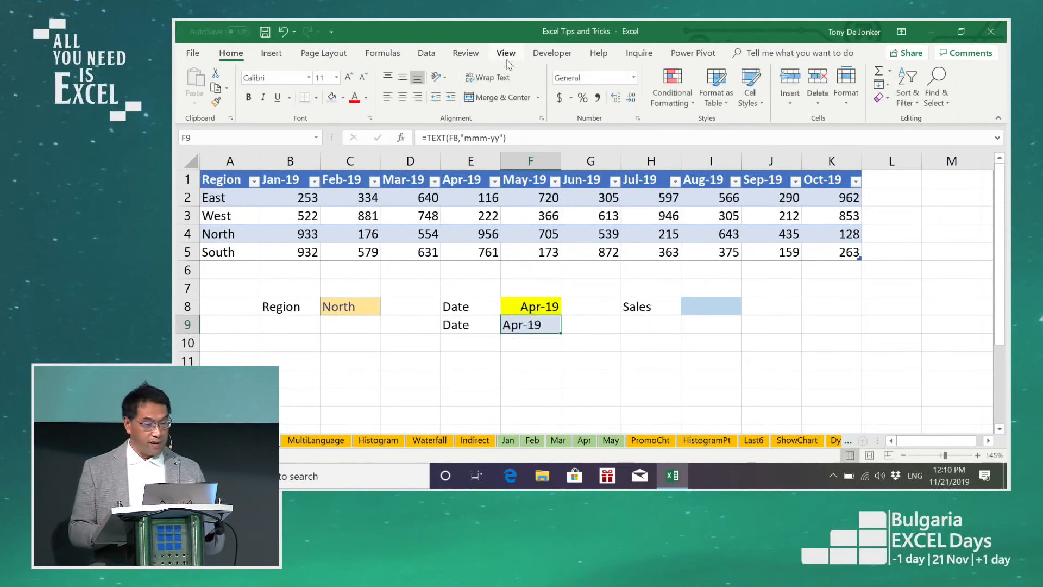
# Step: Start an INDEX function in the Sales cell I8 using the array, row_num, column_num argument form
pyautogui.click(716, 300)
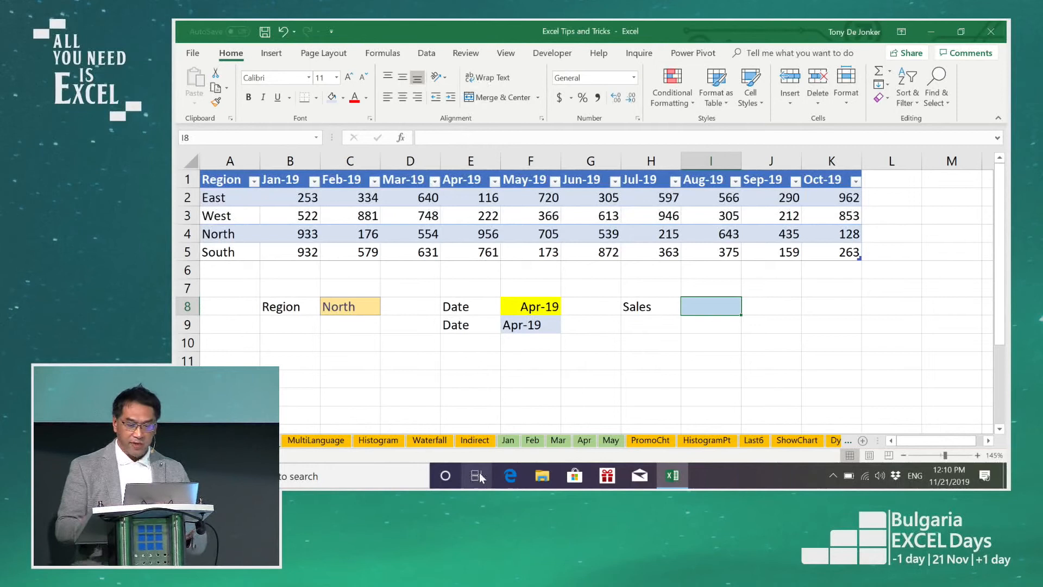
pyautogui.write('=inde')
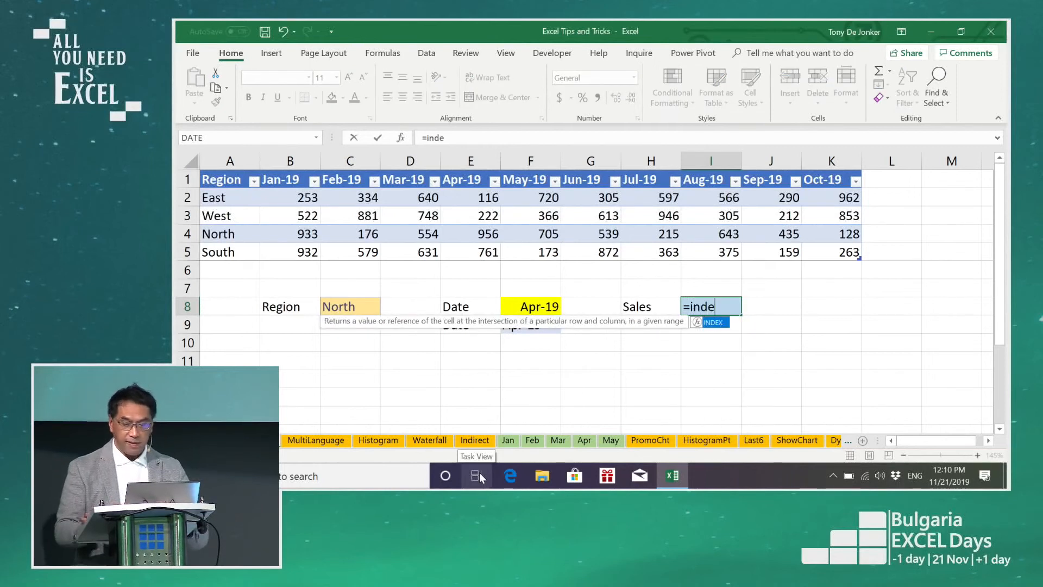
pyautogui.press('Tab')
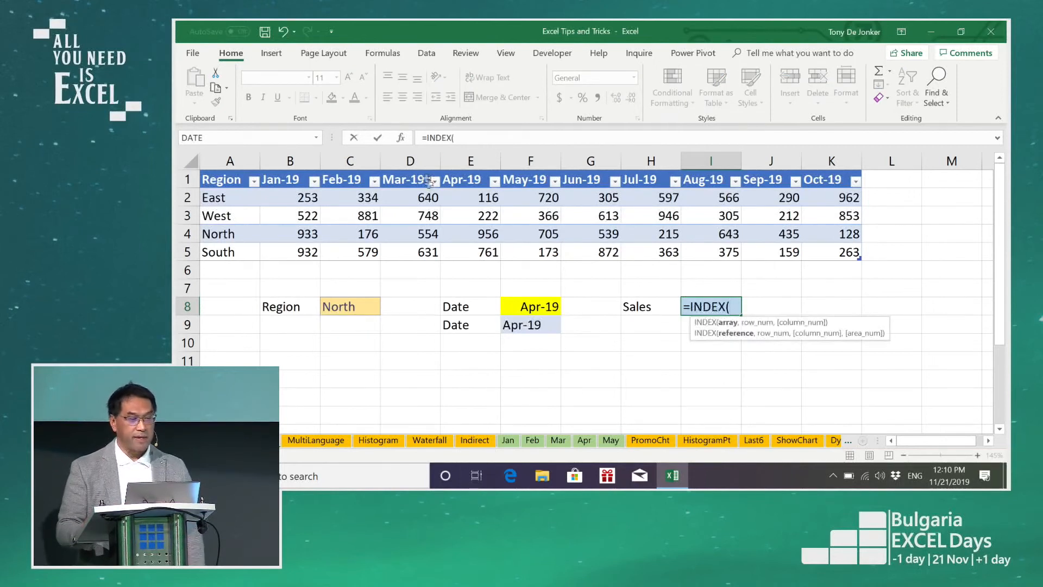
pyautogui.click(400, 137)
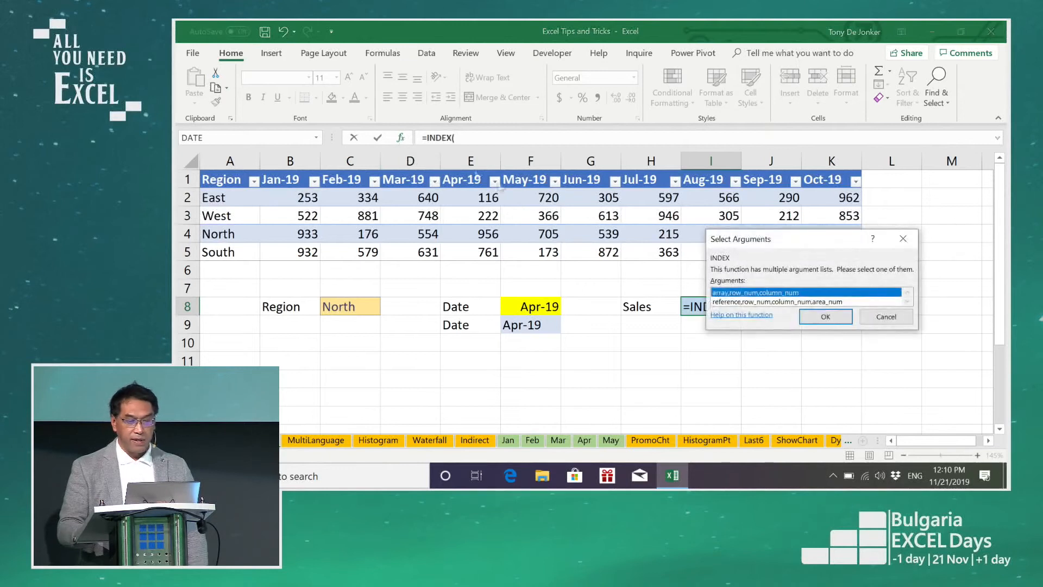
pyautogui.click(811, 315)
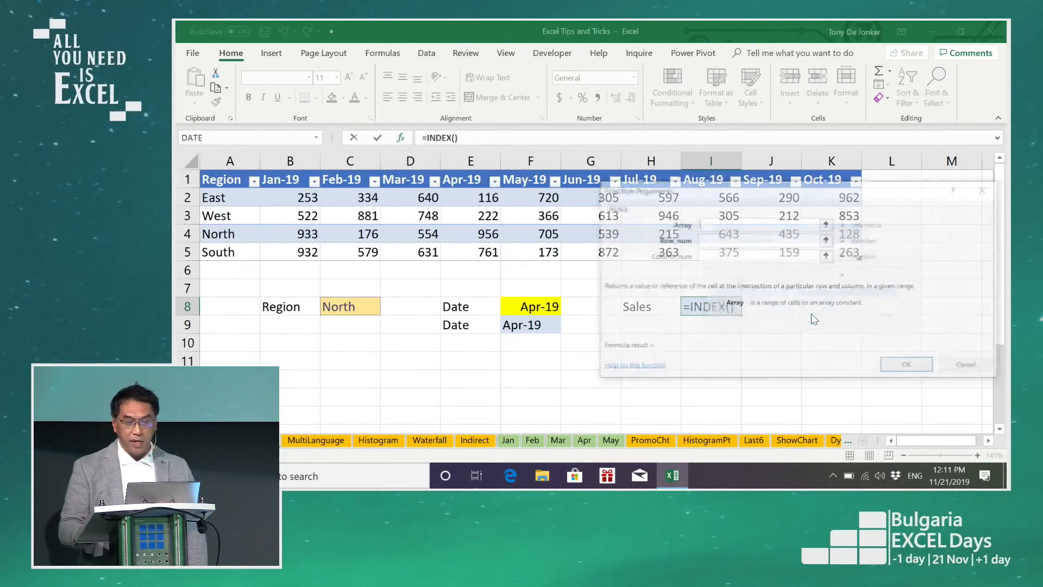
pyautogui.click(784, 441)
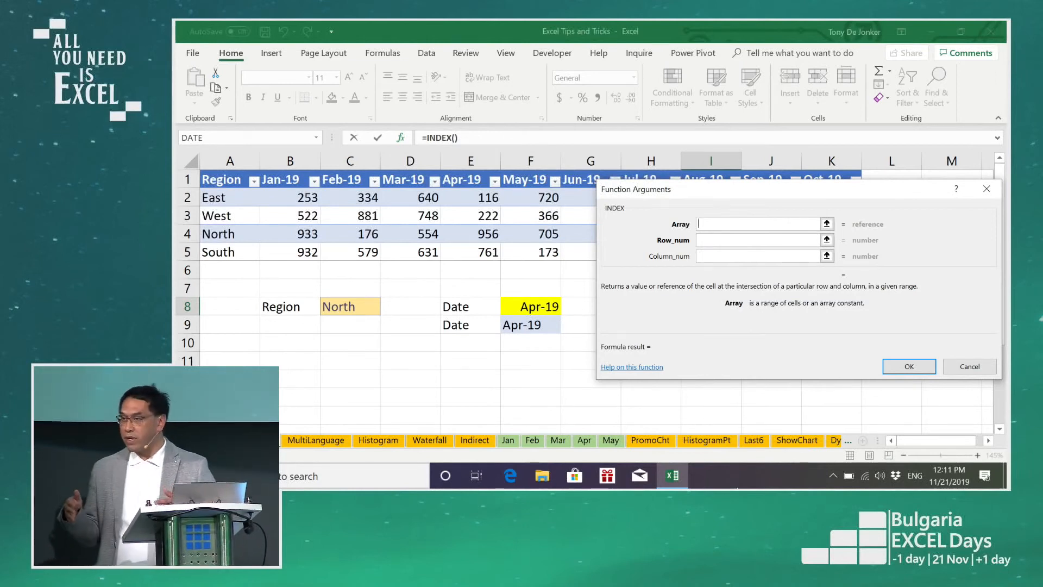
# Step: Set the INDEX array to the whole table including headers, DataSales[#All]
pyautogui.click(200, 171)
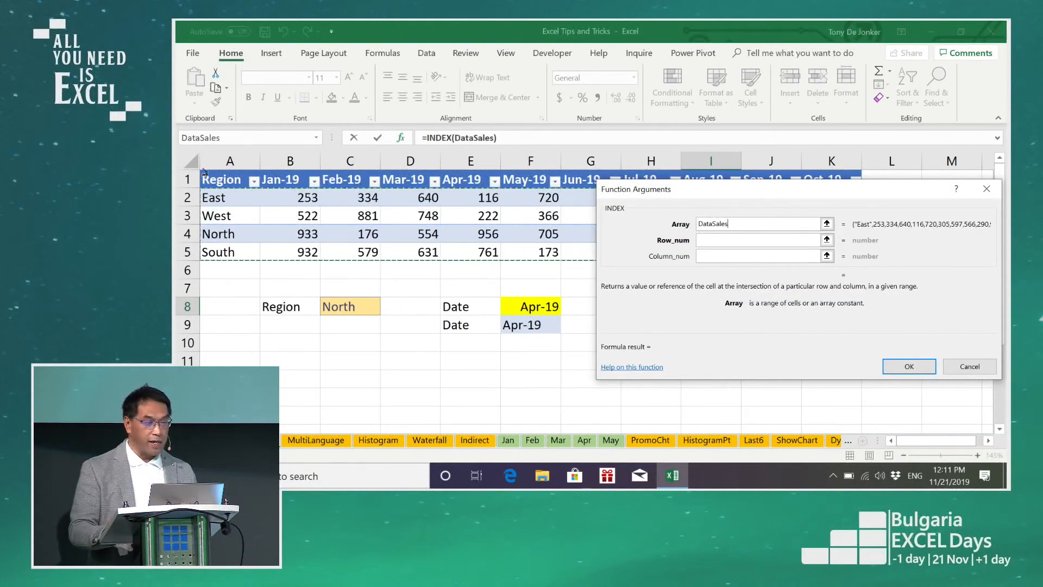
pyautogui.click(202, 170)
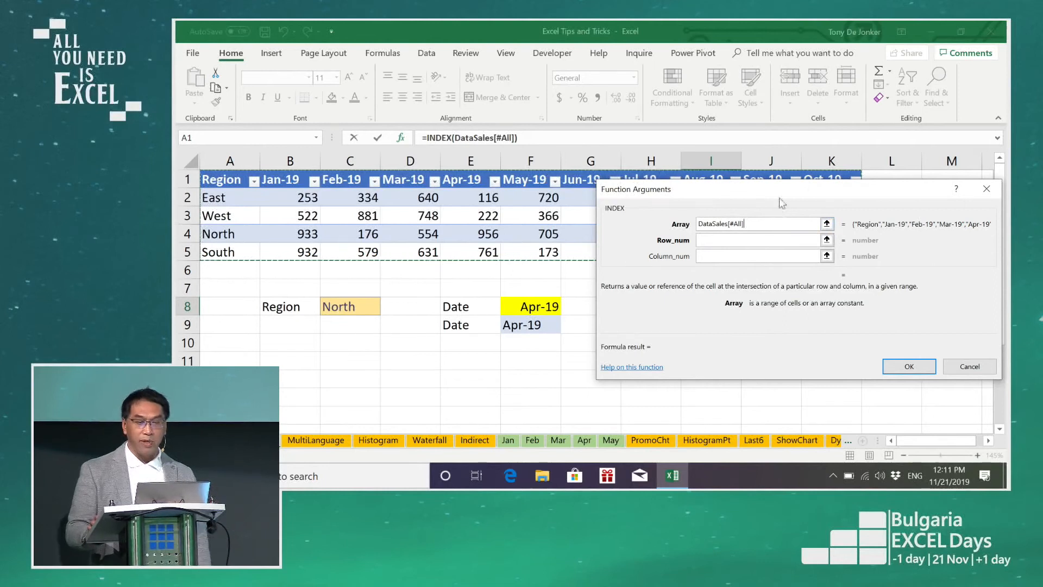
pyautogui.moveTo(781, 190); pyautogui.dragTo(761, 246)
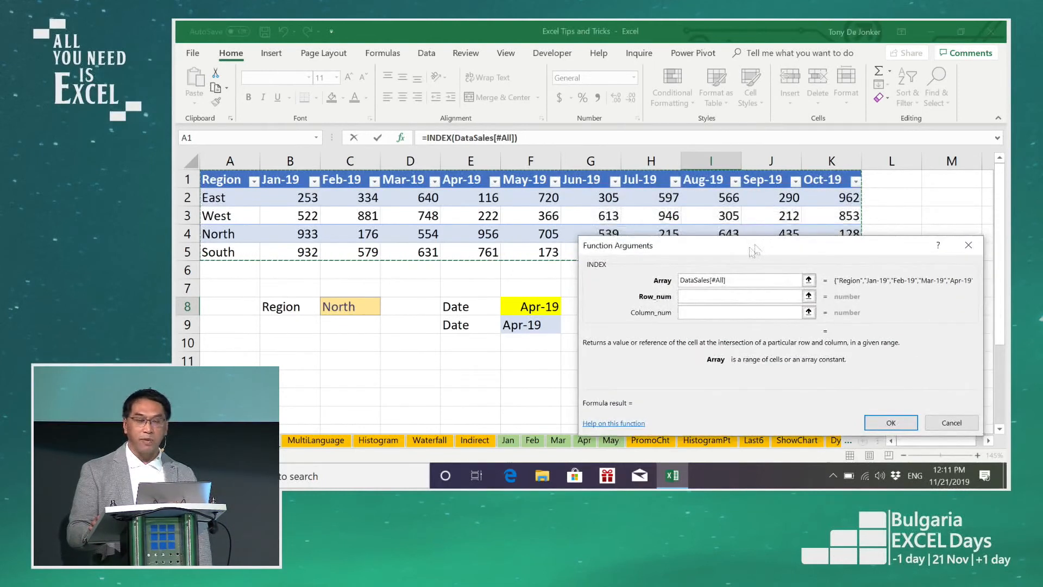
# Step: Nest a MATCH function as INDEX's row_num, with the region cell C8 as its lookup value
pyautogui.click(698, 298)
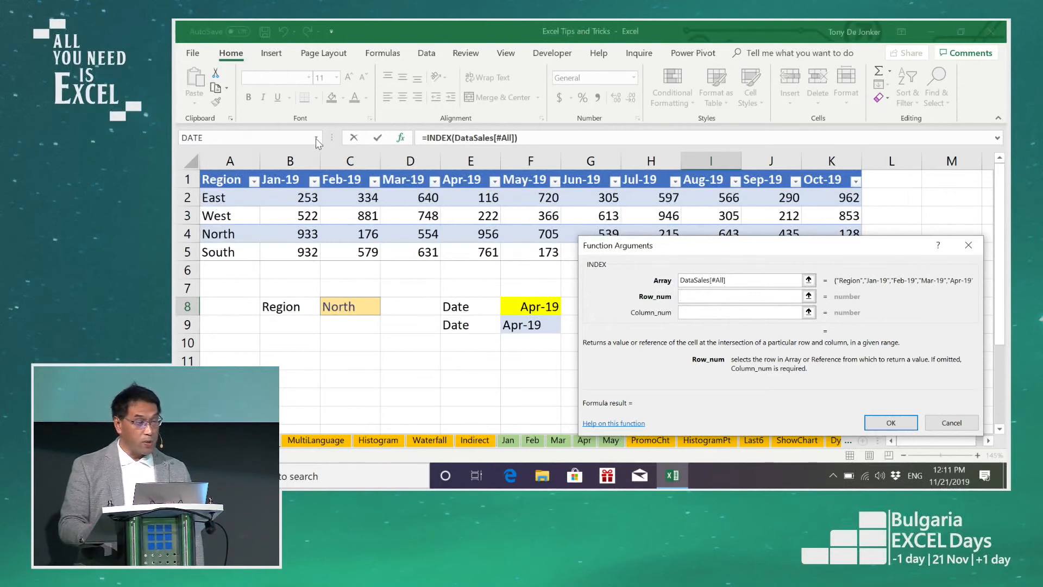
pyautogui.click(316, 139)
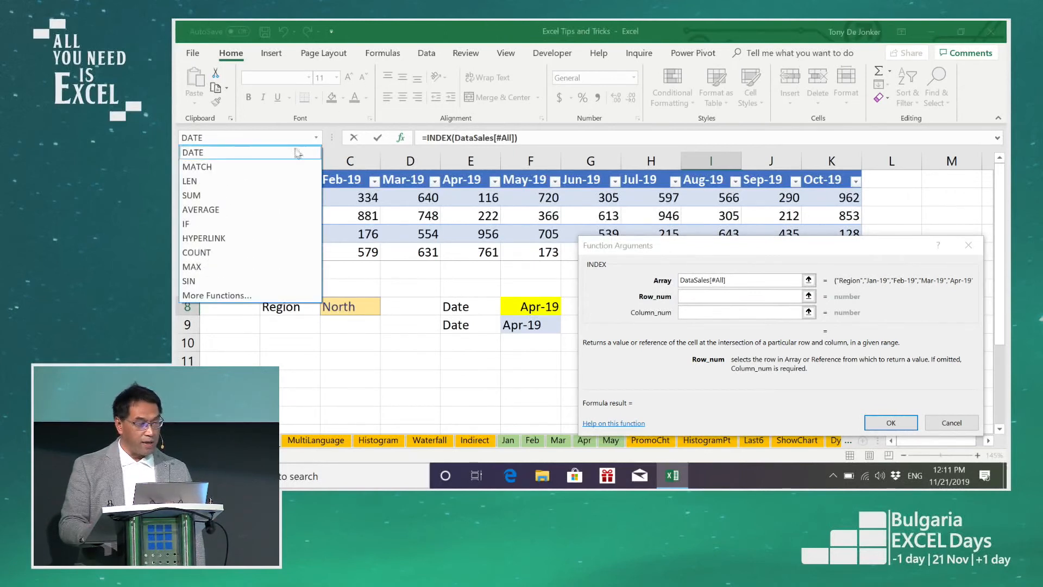
pyautogui.click(267, 167)
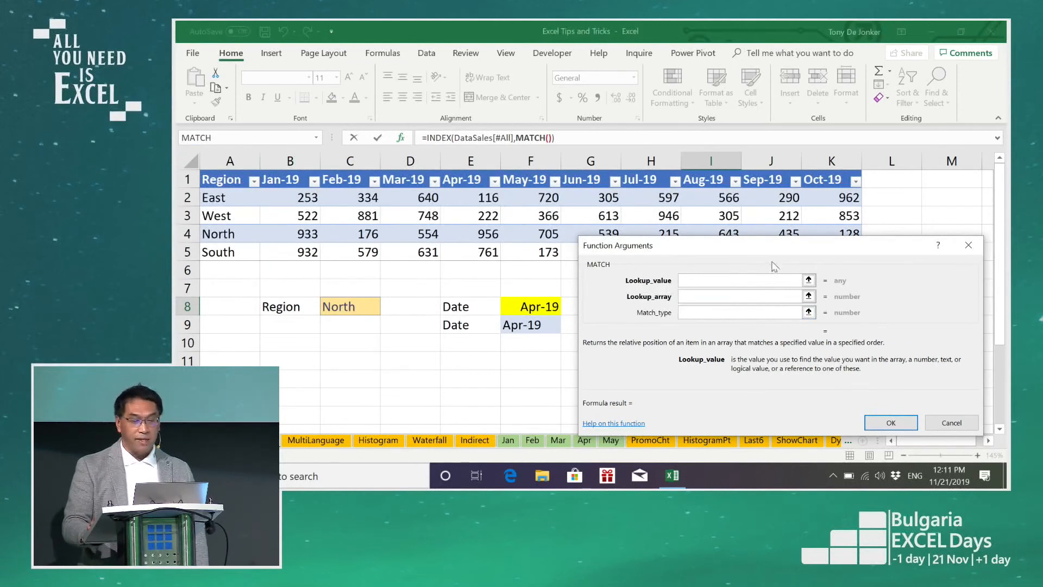
pyautogui.click(346, 309)
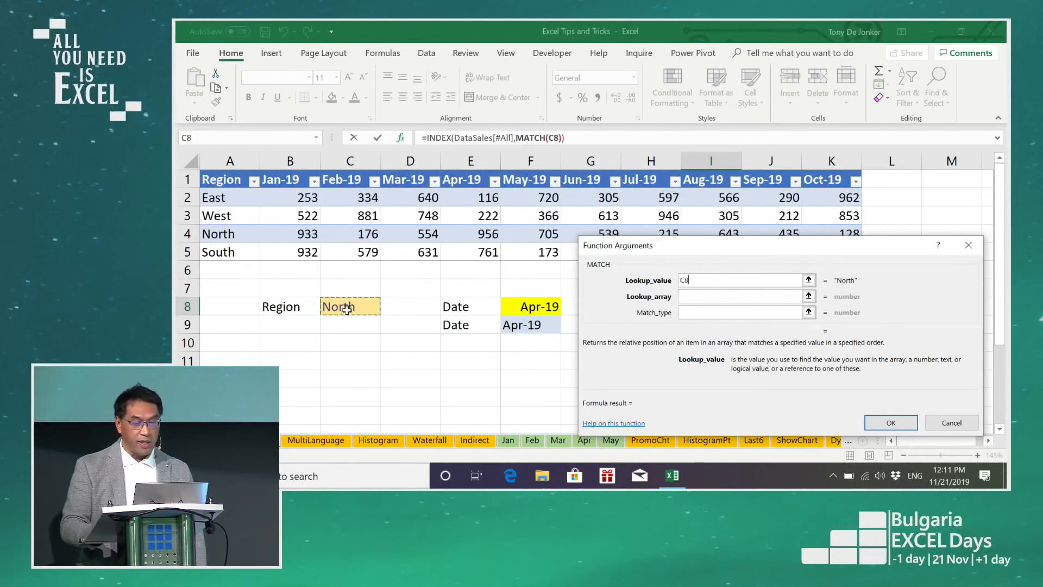
# Step: Set the row MATCH's lookup array to the Region column including its header, DataSales[[#All],[Region]], and its match type to 0
pyautogui.click(701, 296)
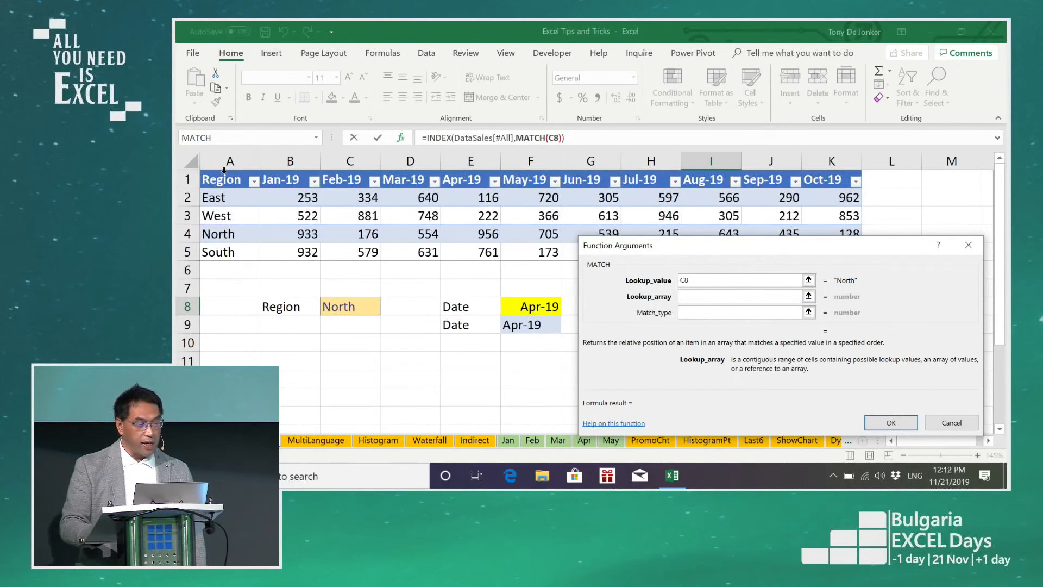
pyautogui.click(225, 168)
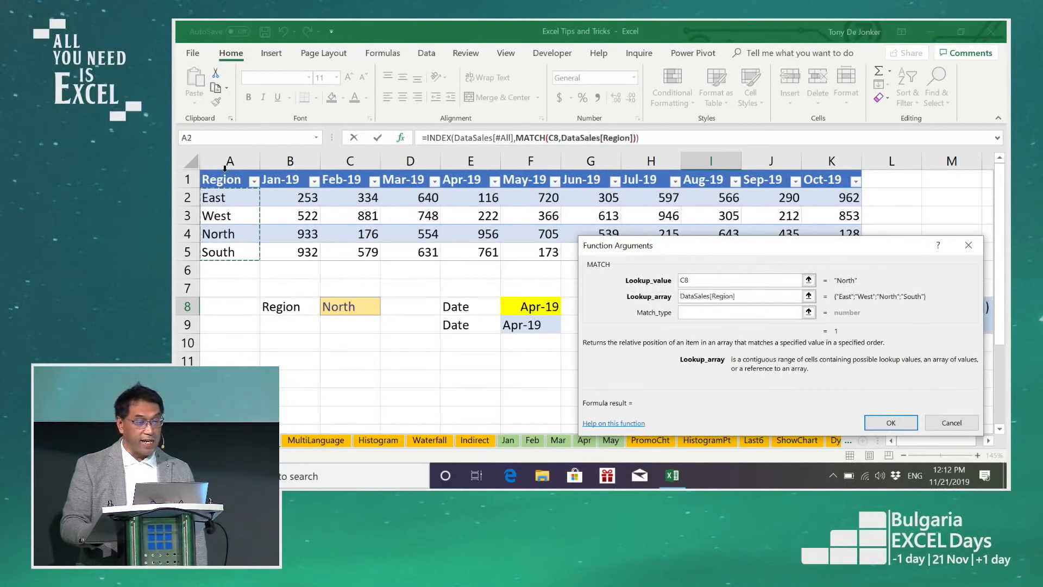
pyautogui.click(224, 168)
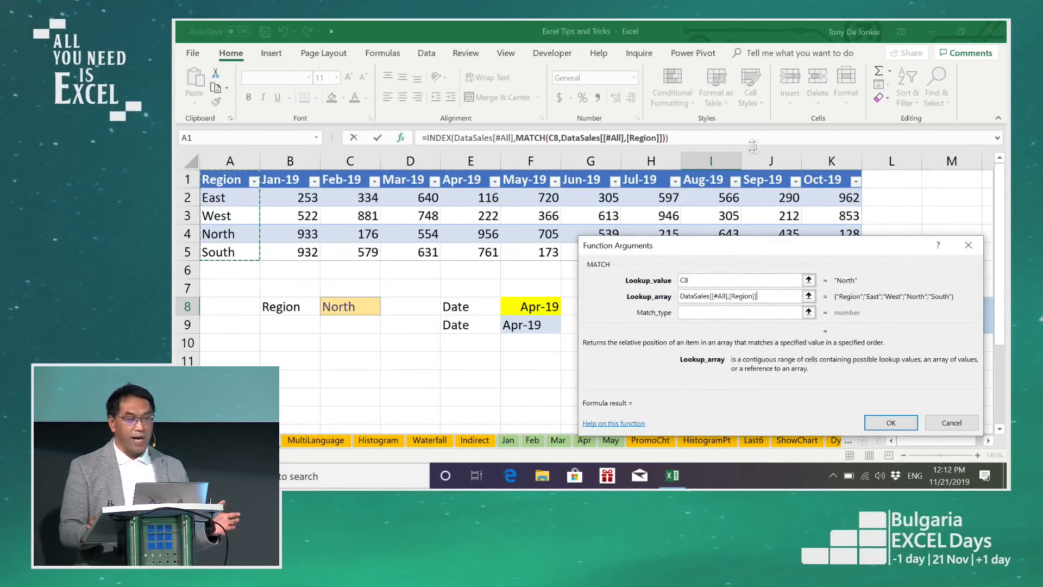
pyautogui.click(691, 312)
pyautogui.write('0')
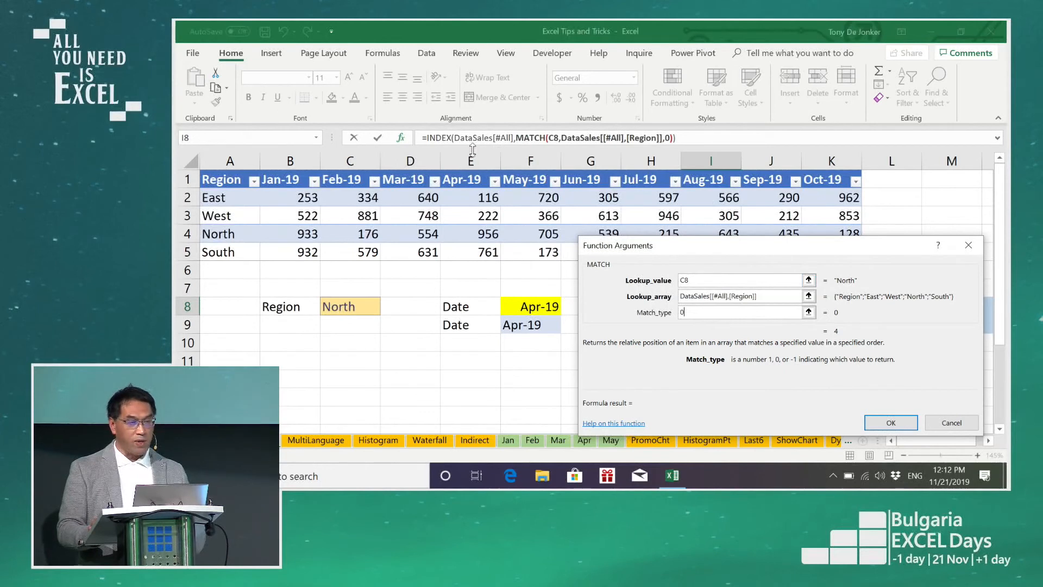
# Step: Return to the INDEX arguments and nest a second MATCH function as column_num
pyautogui.click(444, 138)
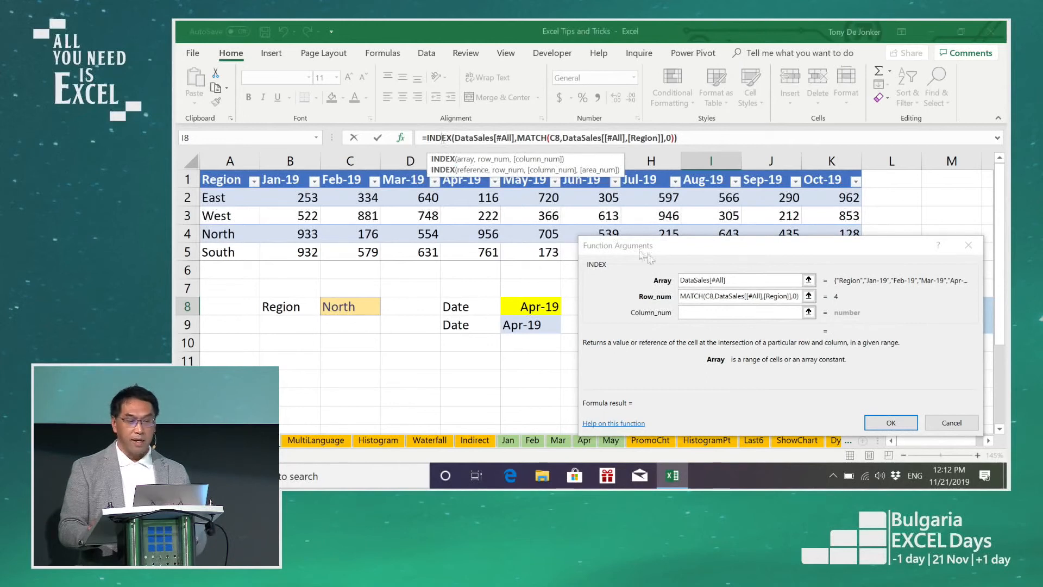
pyautogui.click(705, 315)
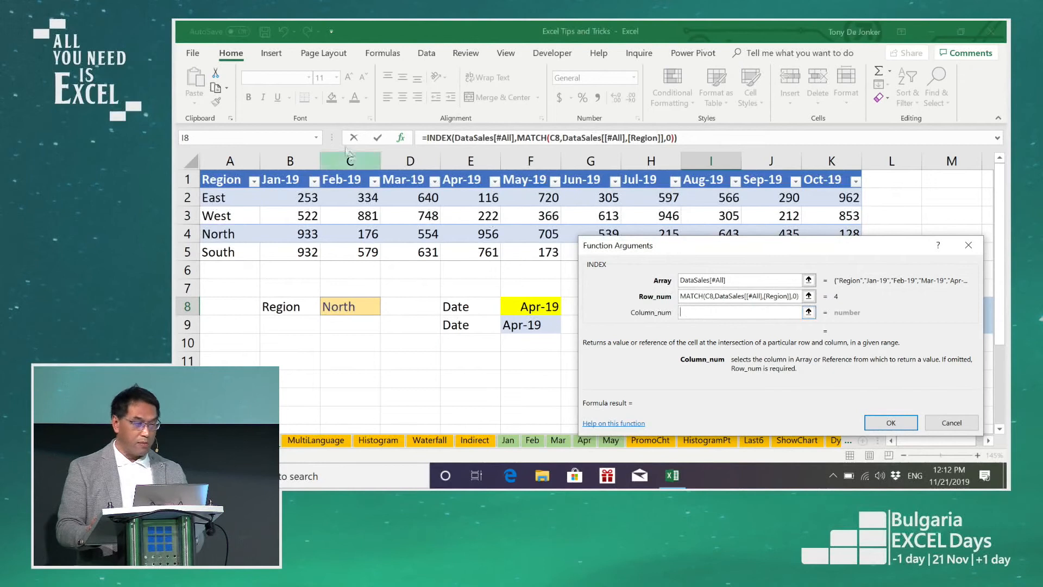
pyautogui.click(316, 137)
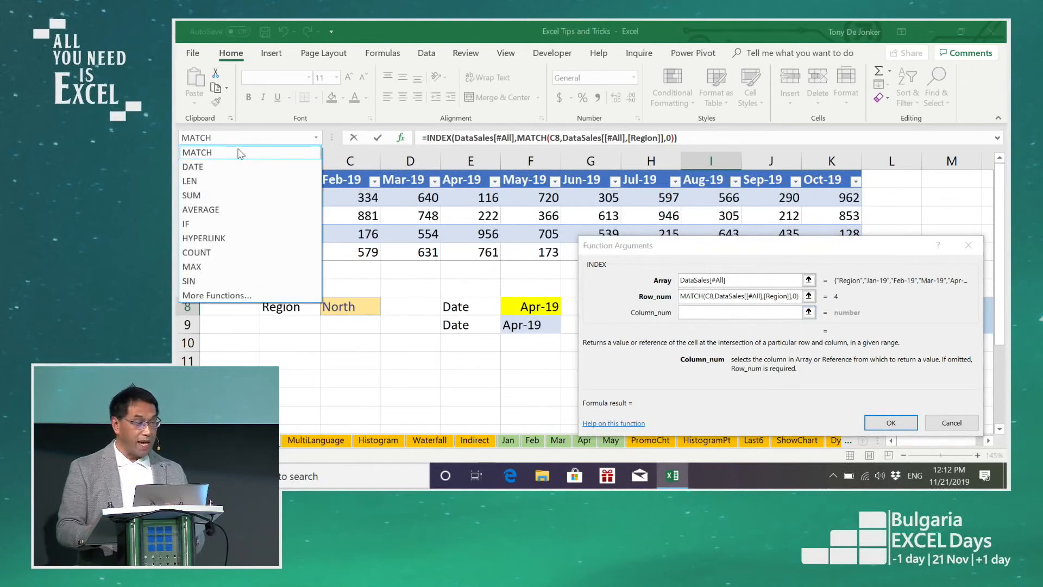
pyautogui.click(247, 152)
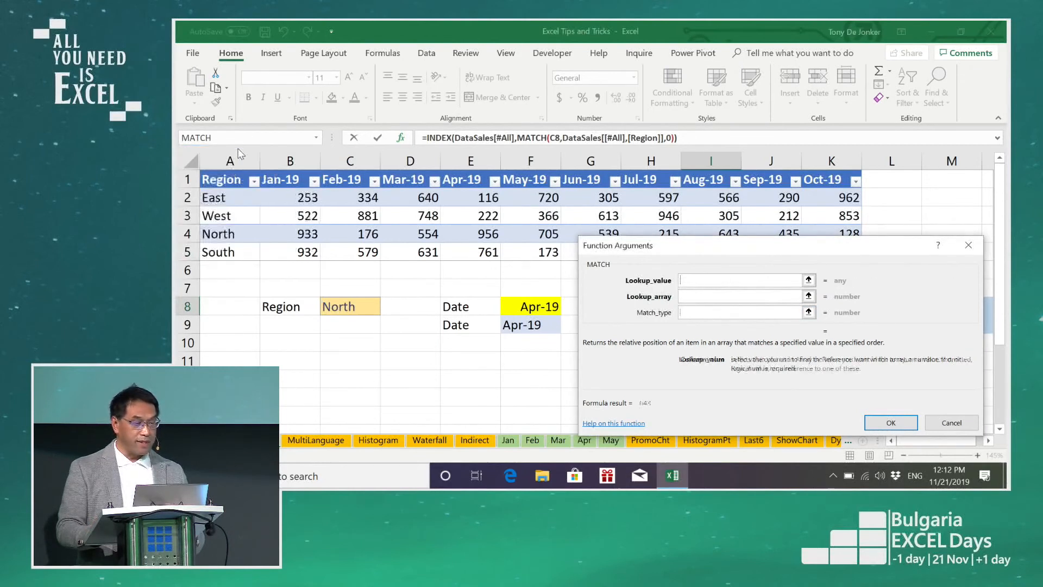
# Step: Set the column MATCH's lookup value to the text date in F9 and its lookup array to the table's header row, DataSales[#Headers]
pyautogui.click(525, 326)
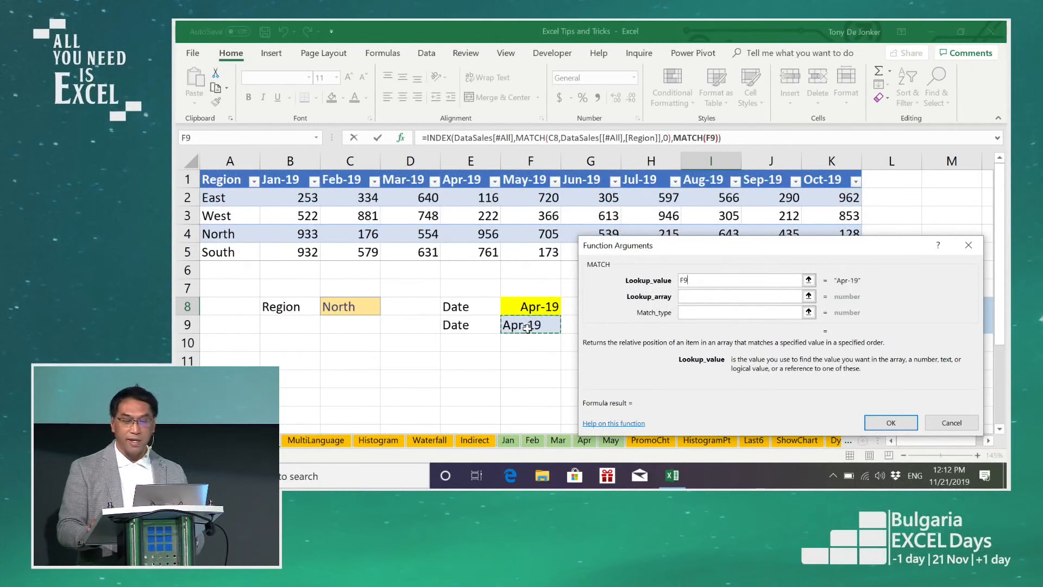
pyautogui.click(690, 297)
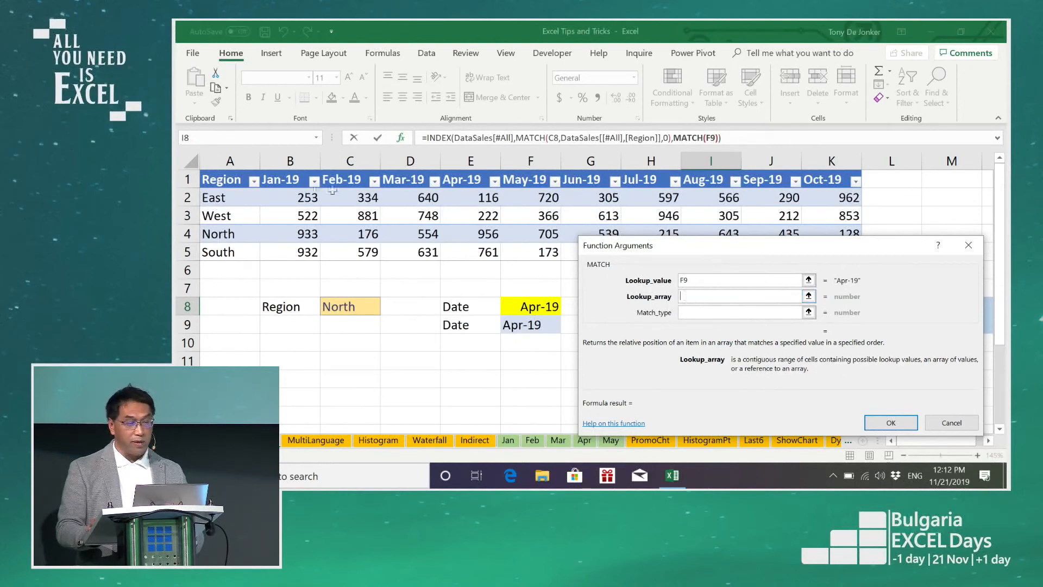
pyautogui.click(201, 179)
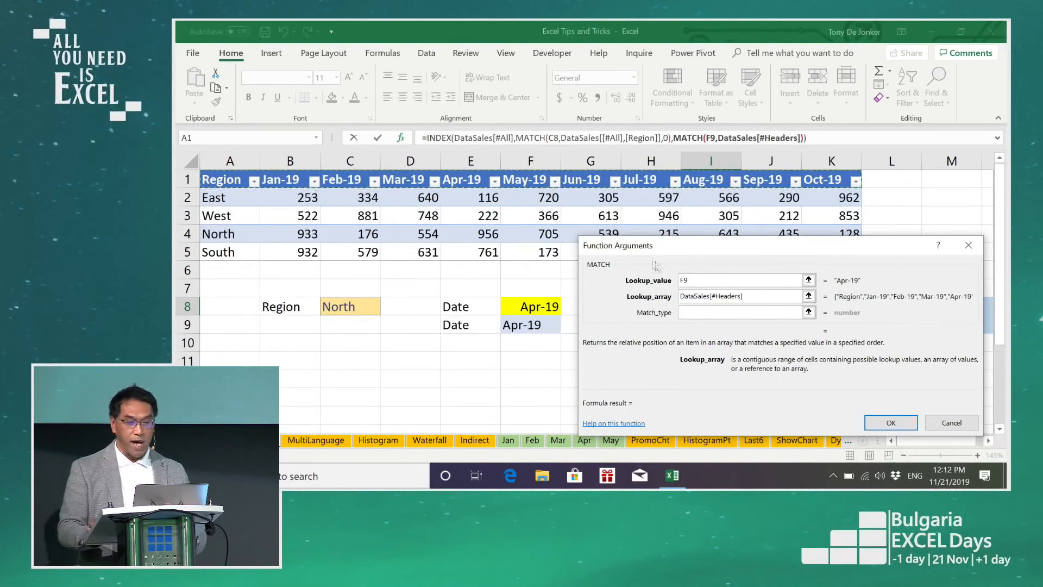